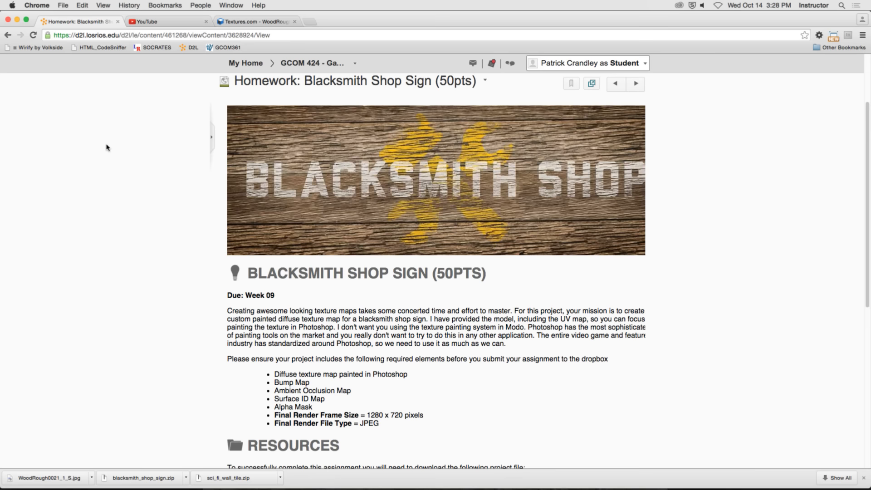
Review the Blacksmith Shop Sign assignment's required elements and submission guidelines, and switch to MODO.
scroll(113, 151, down, 5)
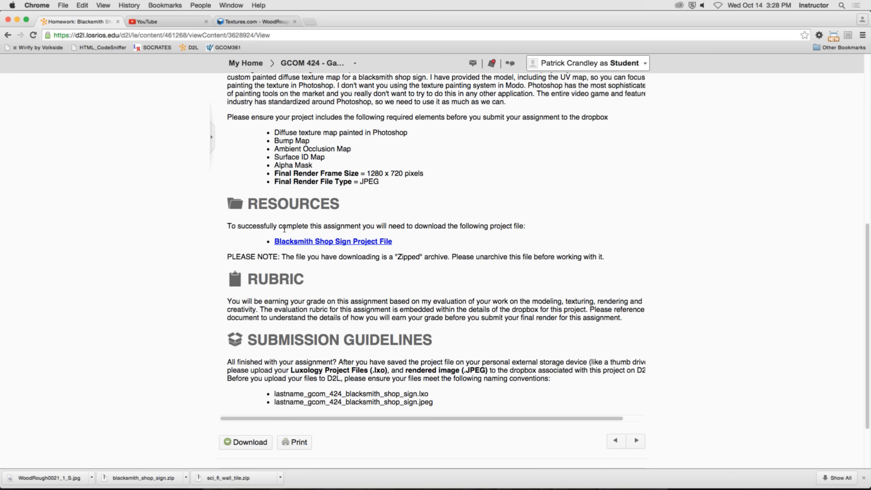
click(28, 5)
click(66, 90)
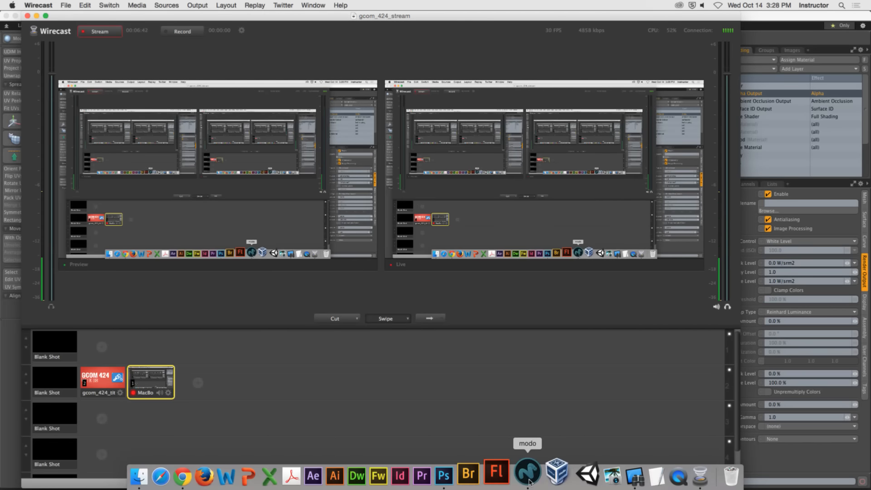
click(547, 476)
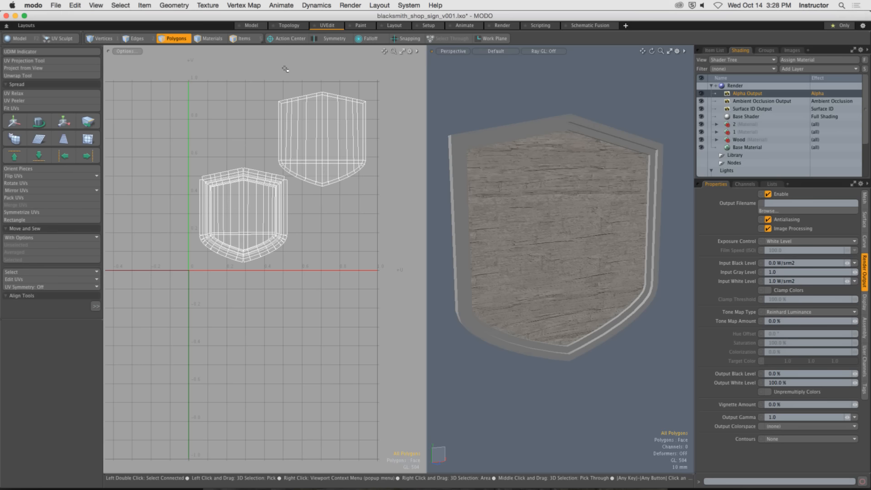
Unhide all geometry and examine the complete sign scene from the side and in the UV view.
key(u)
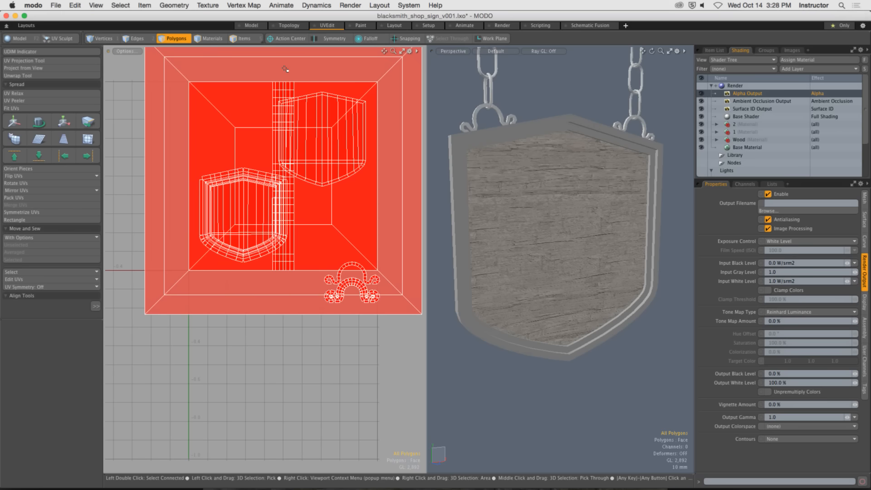
scroll(534, 178, down, 5)
alt+drag(528, 180, 660, 201)
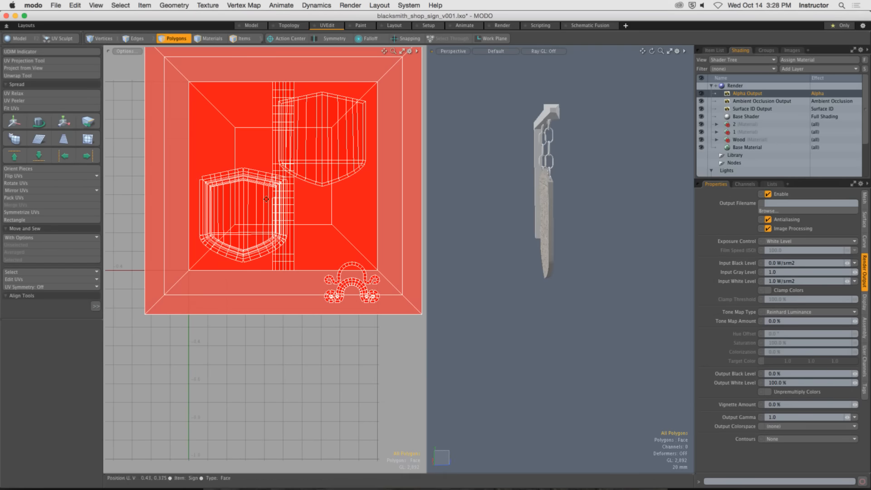
scroll(267, 199, down, 1)
alt+drag(287, 206, 281, 214)
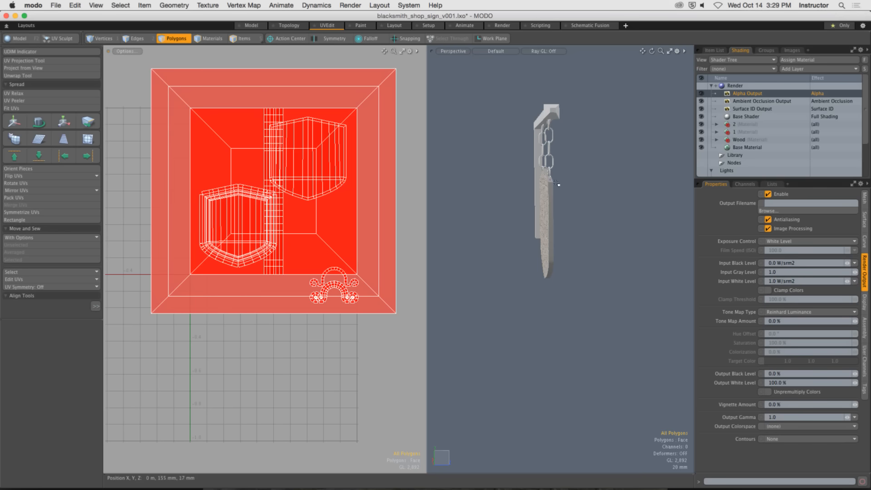
Isolate the shield sign by selecting its connected polygons and hiding all unselected geometry, and clear the selection.
alt+drag(554, 185, 495, 218)
double_click(543, 214)
key(shift+h)
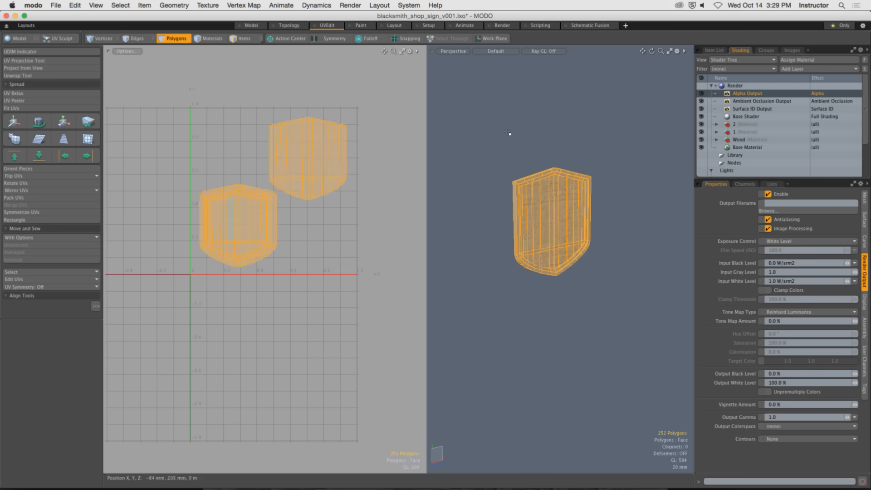
click(509, 134)
alt+drag(545, 167, 557, 205)
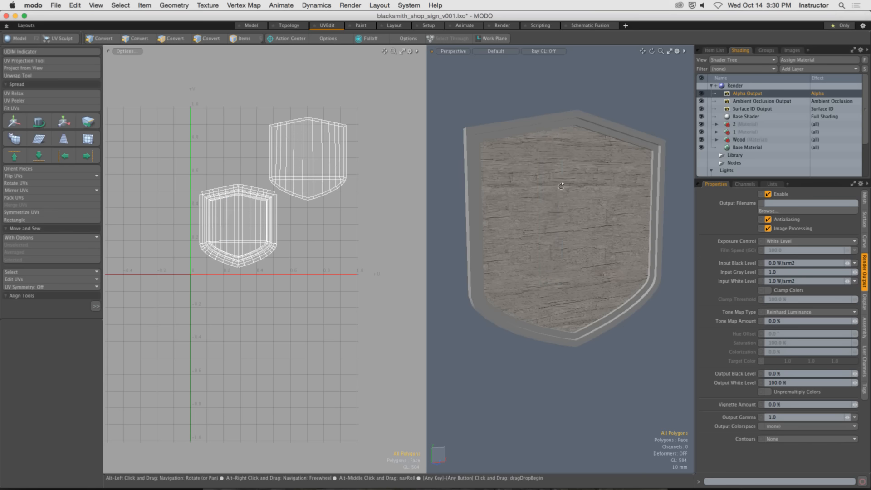
Select the four outer frame polygons along the sloping edge left of the shield's peak.
alt+drag(564, 204, 526, 191)
ctrl+alt+drag(483, 145, 558, 131)
double_click(523, 142)
drag(470, 118, 625, 141)
mouse_move(628, 198)
ctrl+alt+mouse_down()
mouse_move(578, 208)
mouse_move(608, 206)
mouse_move(503, 204)
ctrl+alt+mouse_up()
key(Escape)
mouse_move(544, 181)
alt+mouse_down()
mouse_move(566, 186)
mouse_move(484, 190)
mouse_move(580, 188)
alt+mouse_up()
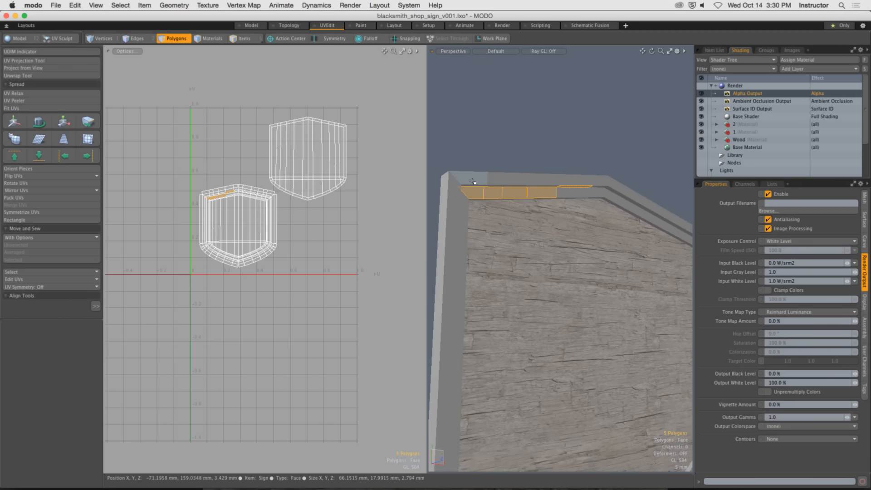
drag(456, 175, 560, 178)
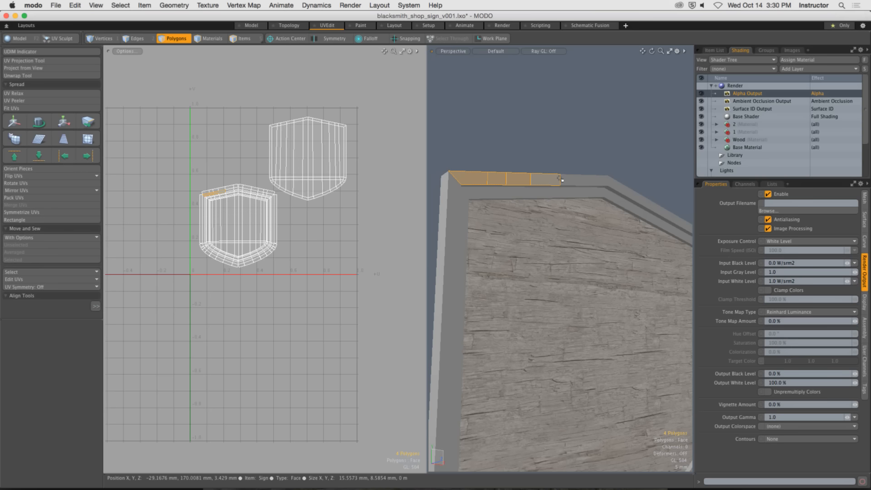
Switch to Photoshop and review the texture layers, collapsing the UVs layer's effects and selecting the Ambient Occlusion Output layer and Group 1.
key(super+Tab)
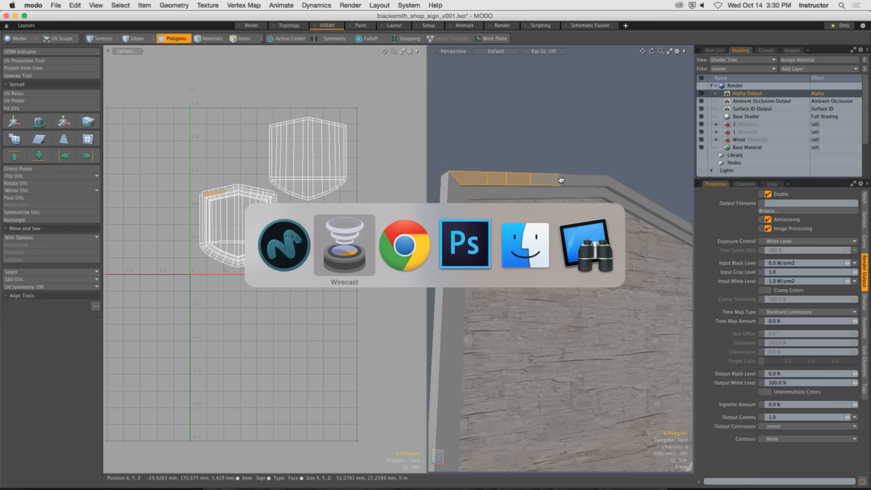
super+click(452, 256)
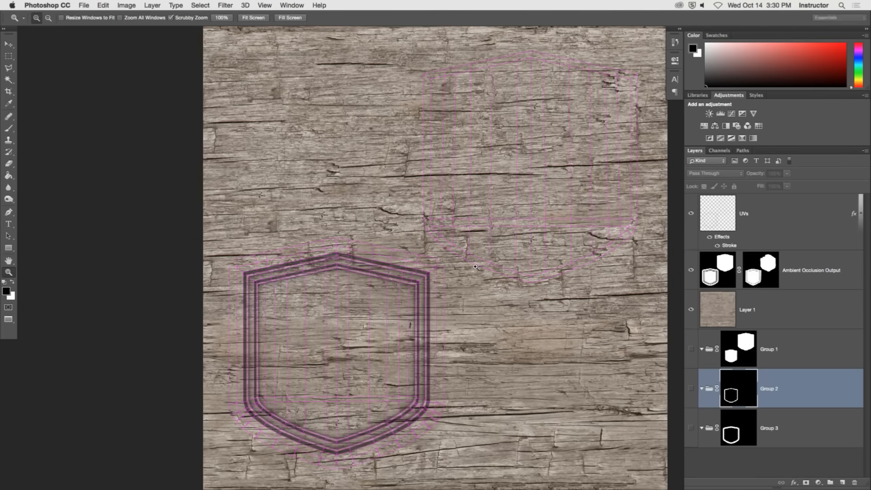
drag(470, 264, 442, 274)
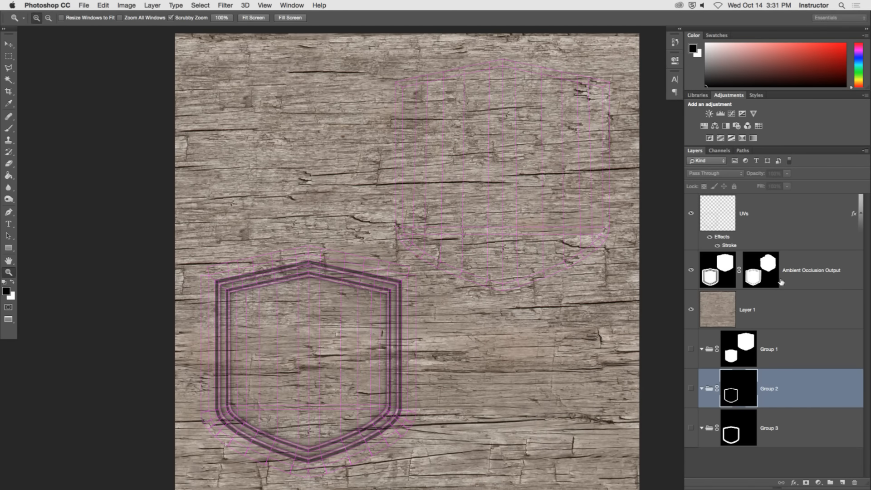
click(765, 276)
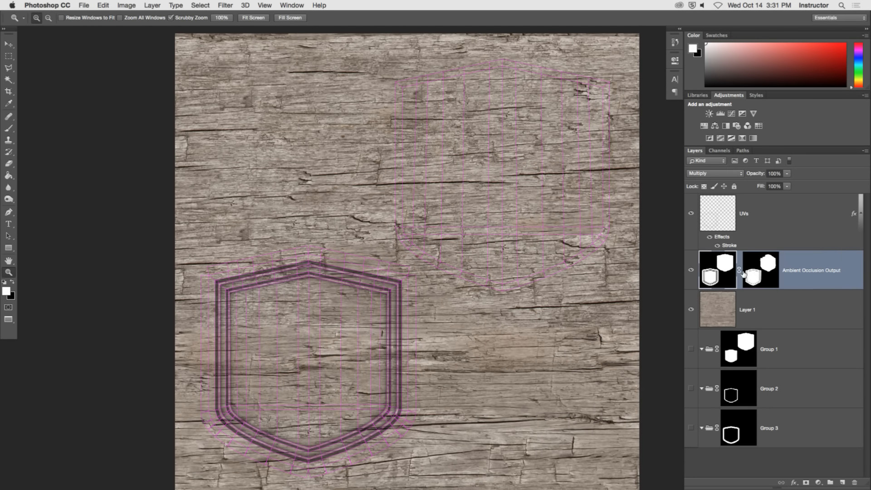
click(861, 214)
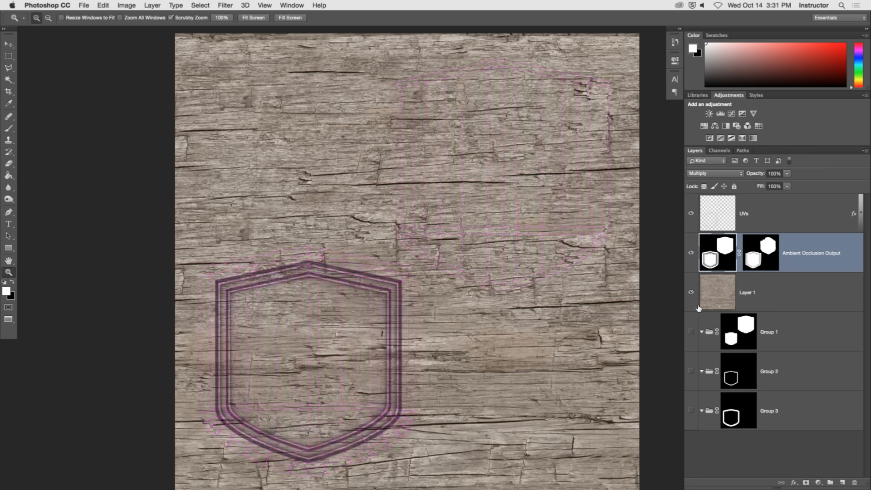
click(775, 347)
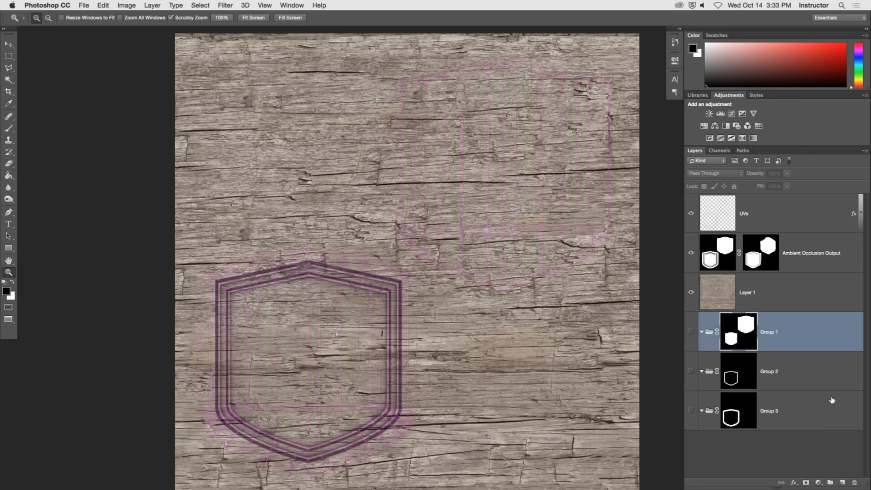
Return to MODO, expand the Wood material group and select its WoodRough0021_1_S image layer.
key(super+Tab)
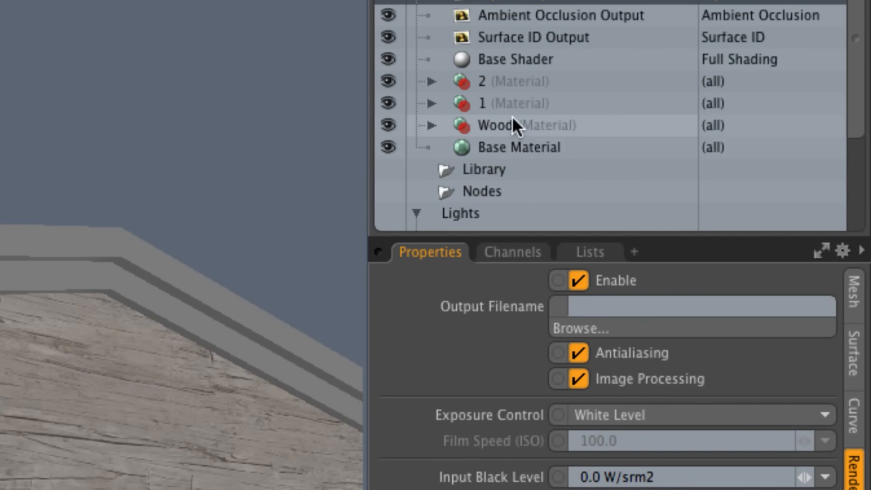
click(512, 117)
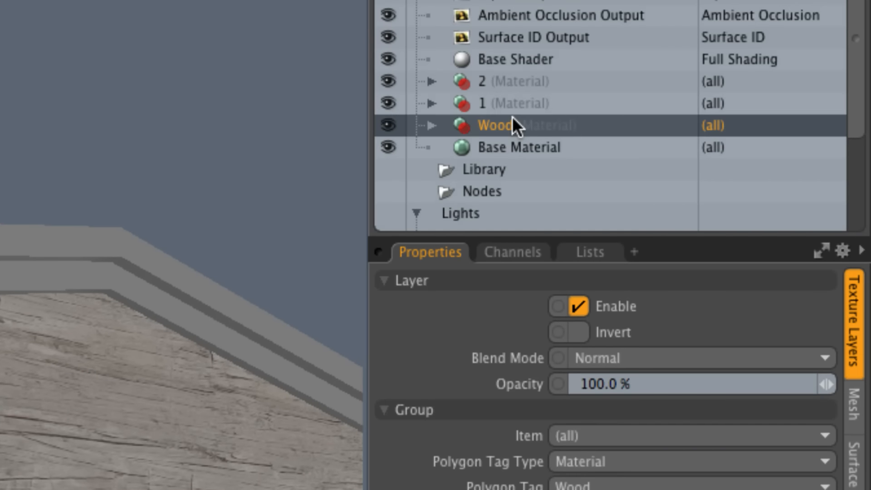
click(431, 126)
click(571, 150)
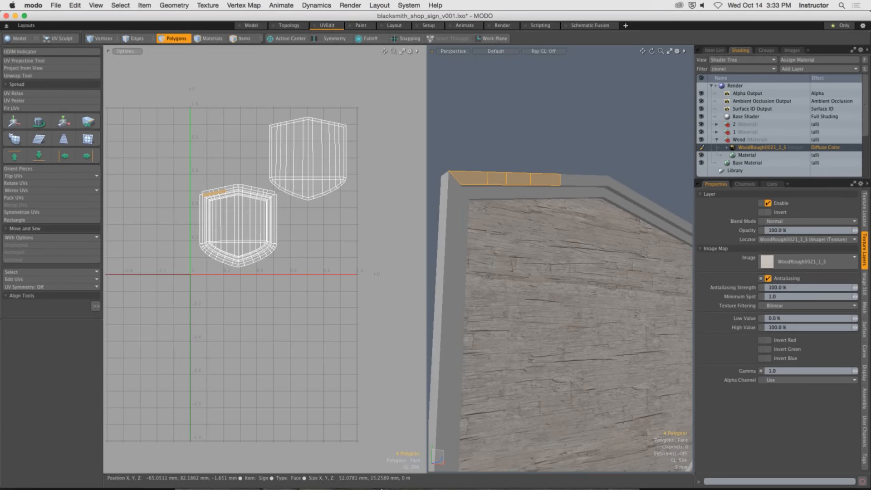
Switch to Chrome and view the seamless preview of the WoodRough0021 texture on Textures.com.
click(182, 475)
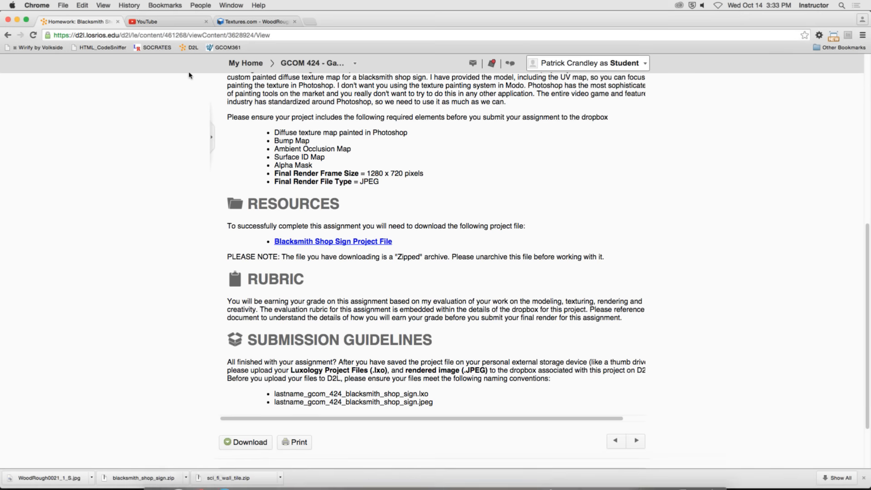
click(254, 21)
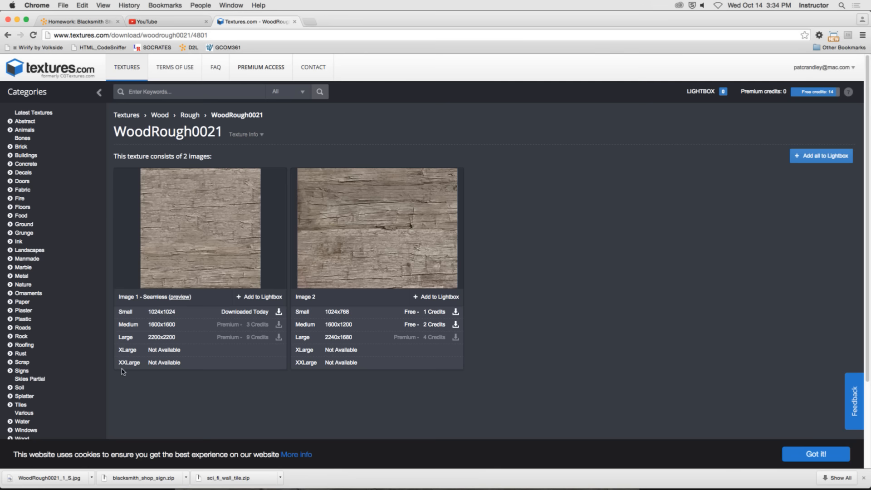
click(176, 298)
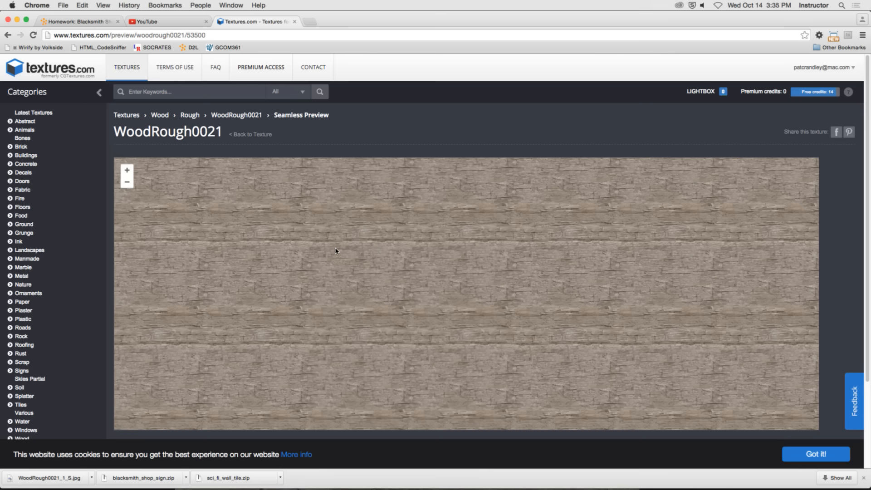
Return to MODO and examine how the wood texture tiles across the sign's front face.
key(super+Tab)
key(super+Tab)
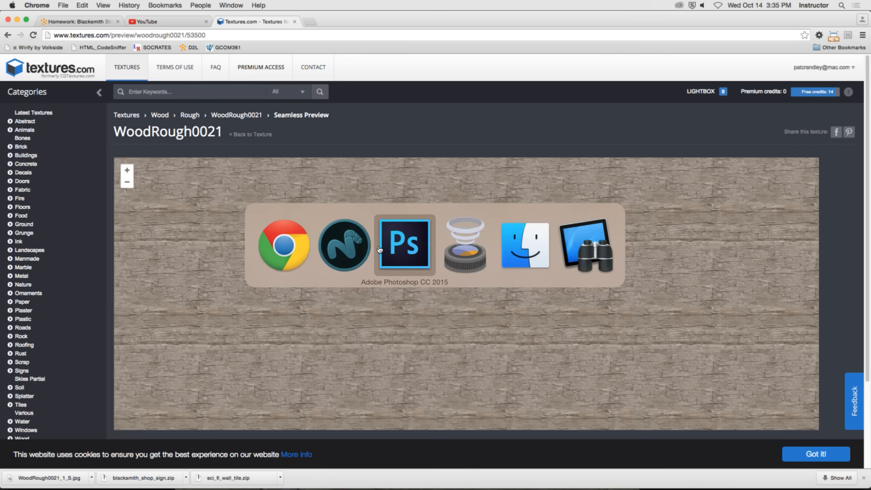
click(330, 250)
alt+drag(480, 249, 549, 281)
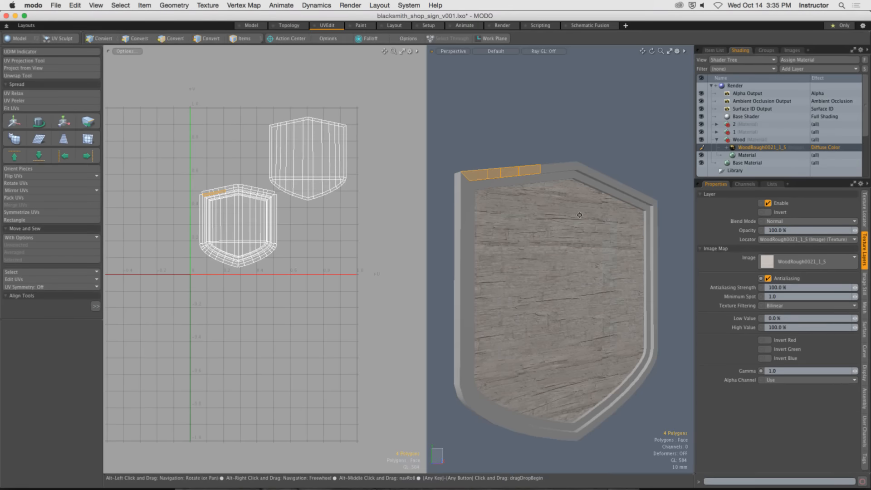
mouse_move(579, 215)
alt+shift+mouse_down()
mouse_move(592, 183)
mouse_move(559, 196)
mouse_move(600, 195)
mouse_move(583, 204)
mouse_move(593, 210)
mouse_move(567, 219)
alt+shift+mouse_up()
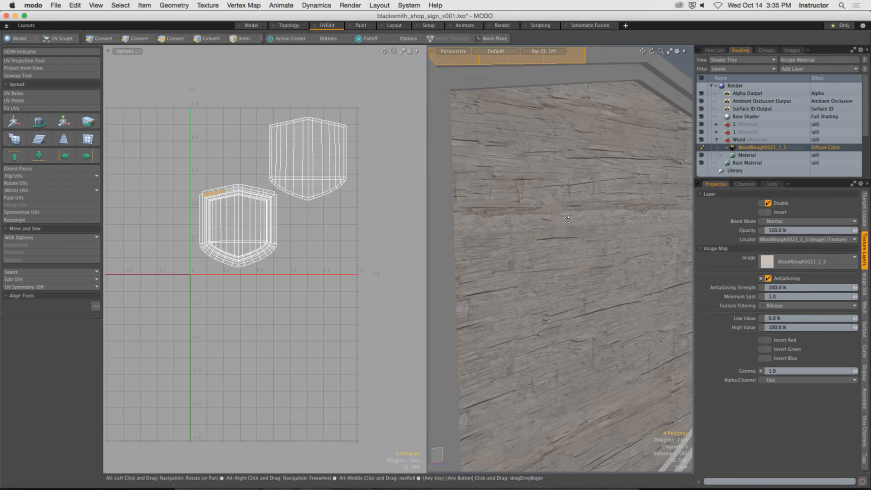
Select all connected polygons of the shield sign, assign them the Wood material and clear the selection.
key(1)
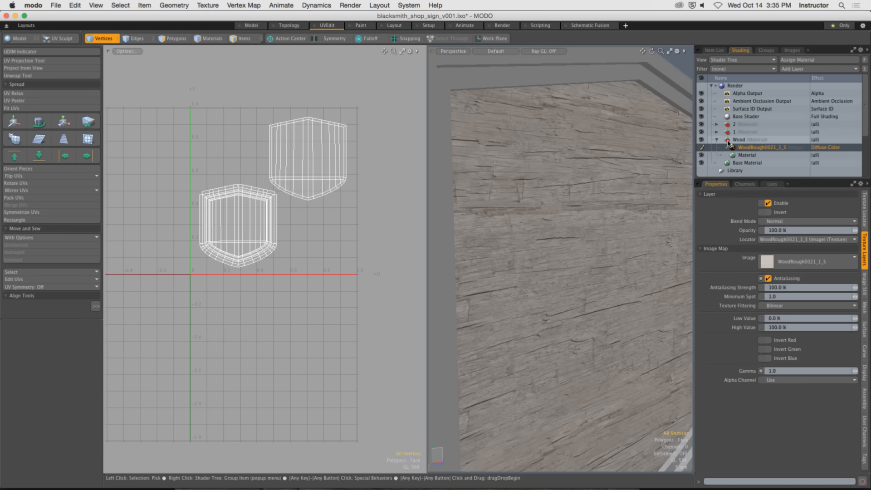
mouse_move(595, 192)
ctrl+alt+mouse_down()
mouse_move(572, 204)
mouse_move(700, 206)
mouse_move(594, 203)
ctrl+alt+mouse_up()
alt+drag(582, 166, 541, 166)
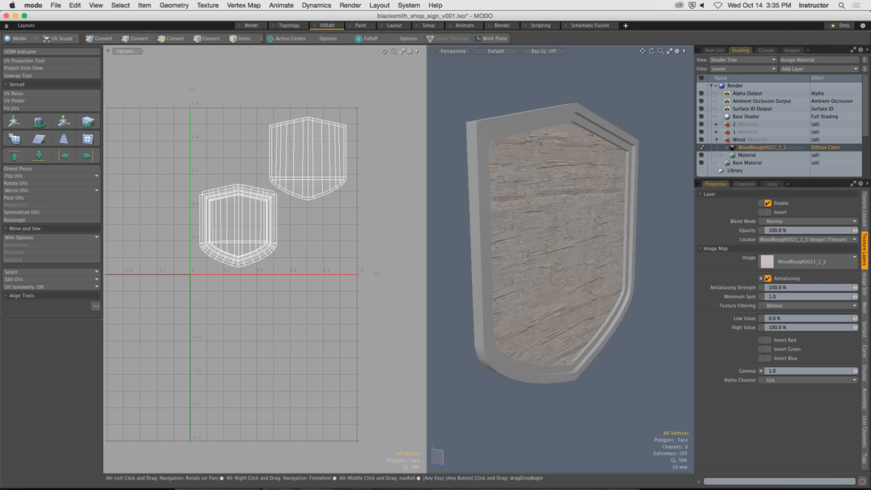
key(3)
double_click(506, 123)
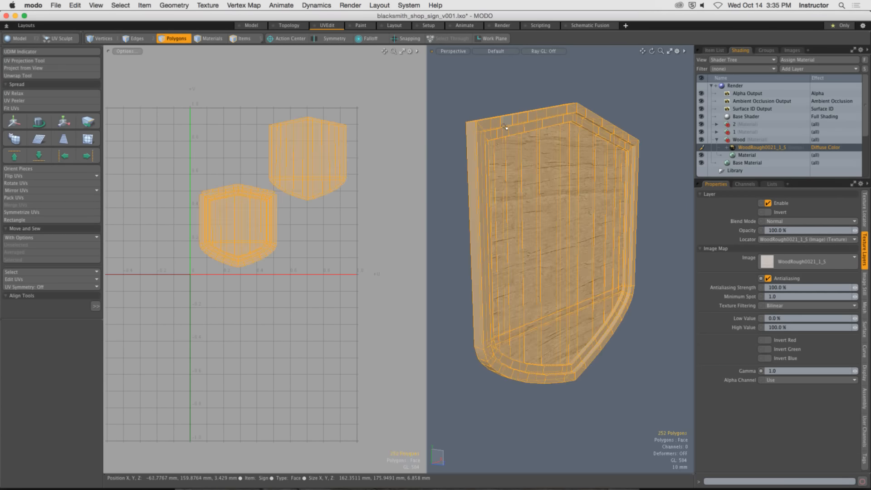
key(m)
click(315, 127)
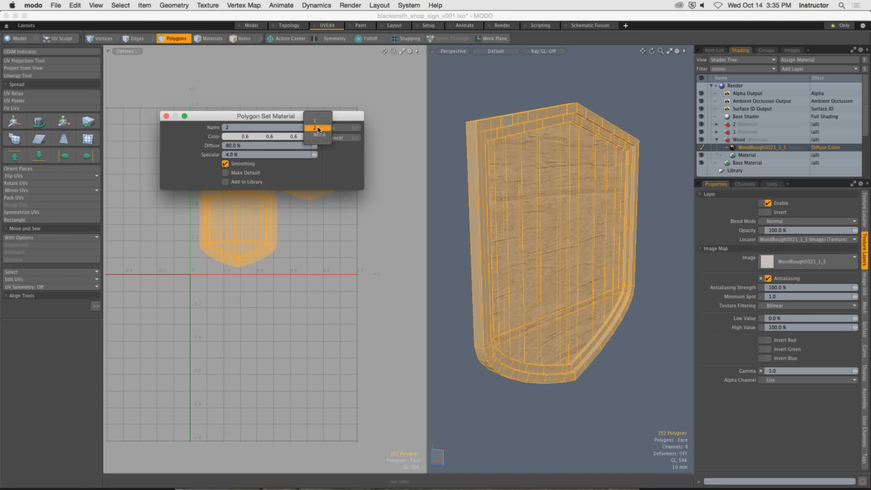
click(320, 134)
click(335, 127)
click(563, 101)
Inspect the wood texture on the shield's frame, corners and recessed grooves from several angles.
alt+drag(564, 100, 517, 106)
alt+shift+drag(517, 106, 572, 101)
scroll(521, 150, up, 4)
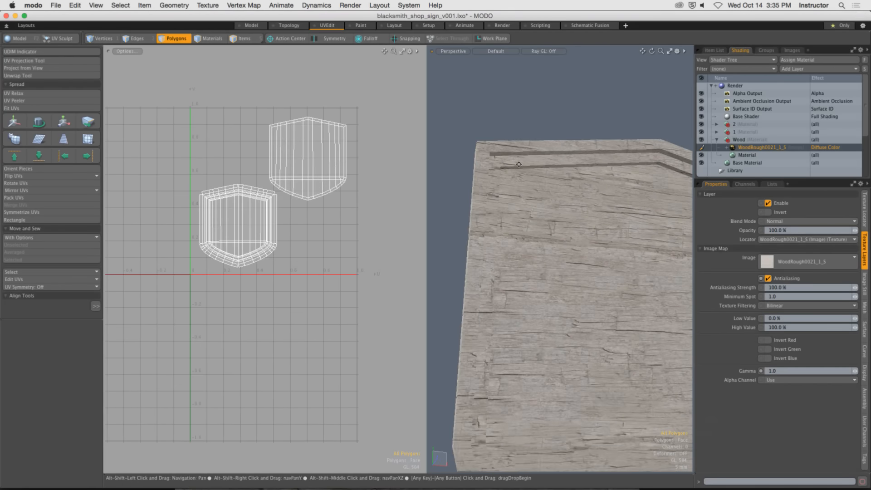
scroll(503, 141, up, 3)
alt+drag(504, 141, 565, 203)
scroll(502, 192, down, 4)
alt+shift+drag(565, 203, 559, 176)
alt+drag(559, 176, 597, 171)
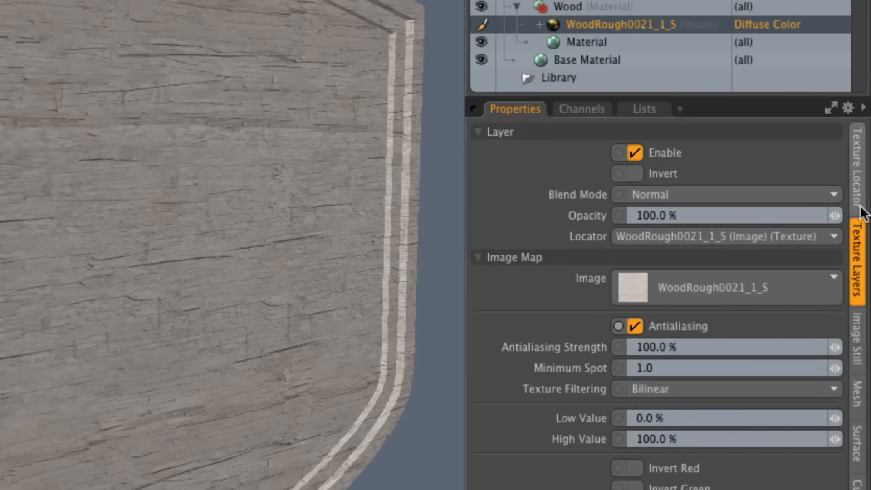
Set the wood image's texture locator to a horizontal and vertical wrap of 1.0.
click(858, 204)
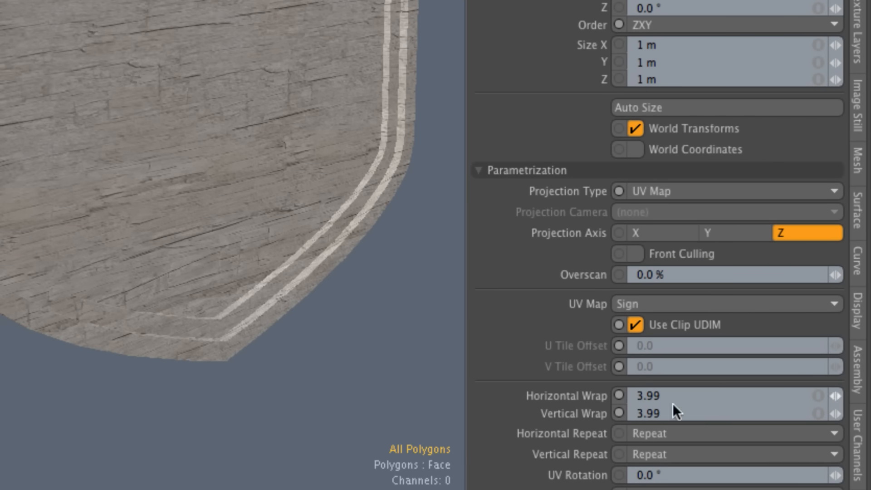
double_click(695, 396)
double_click(695, 412)
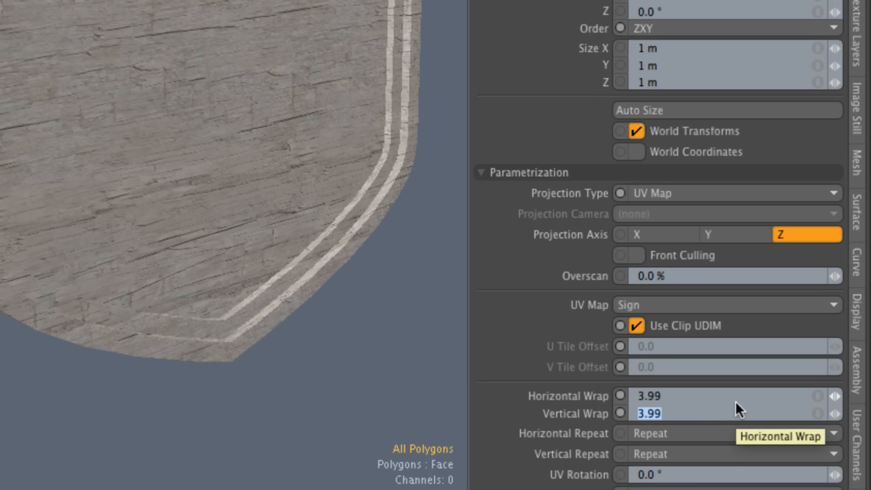
click(815, 399)
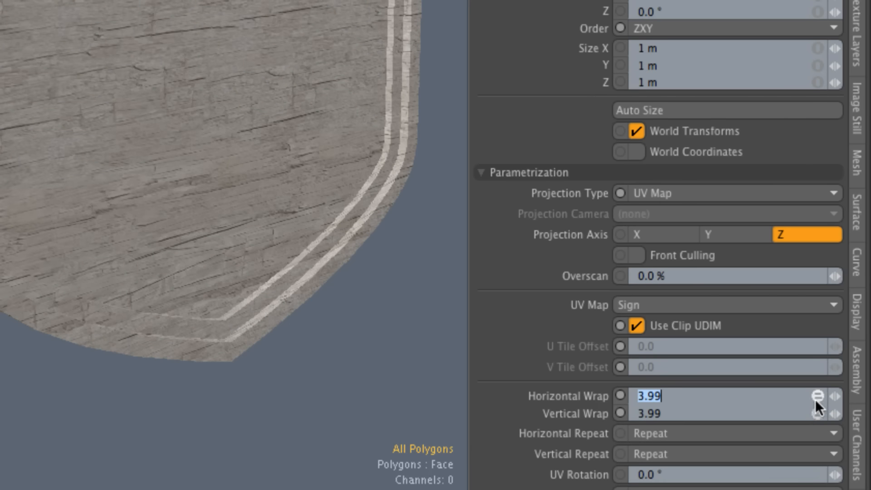
text(1)
key(Return)
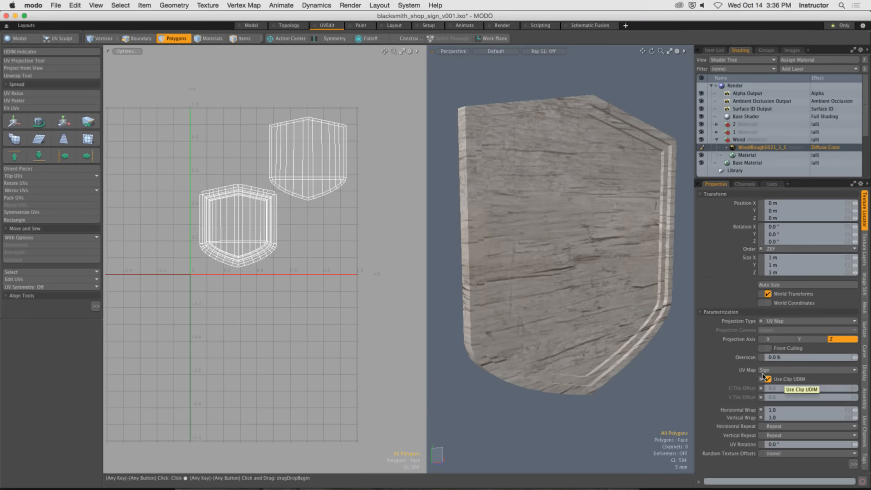
Enlarge the 3D viewport, inspect the wood grain's scale across the shield, and switch to vertex selection mode.
alt+drag(635, 290, 617, 315)
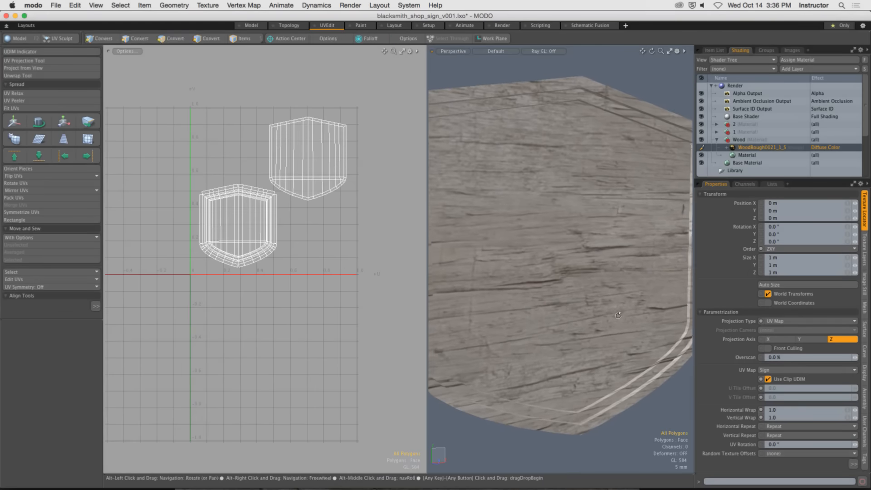
scroll(618, 315, down, 2)
drag(426, 243, 144, 240)
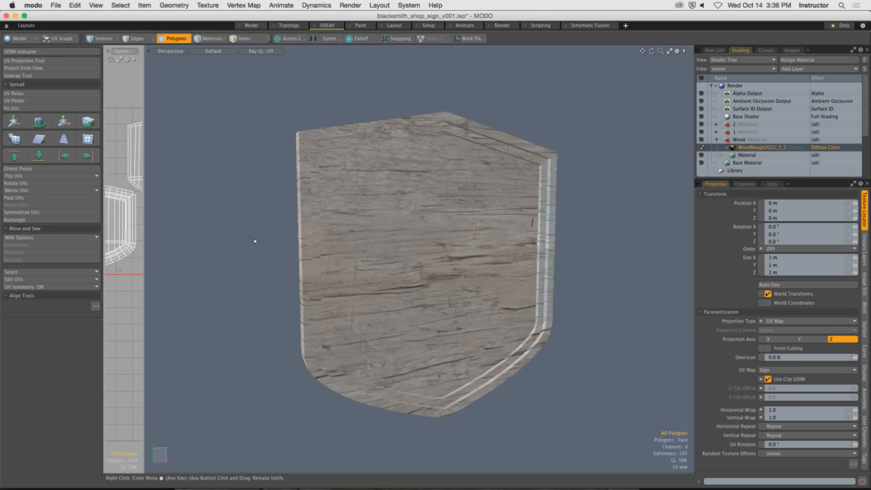
scroll(252, 239, up, 5)
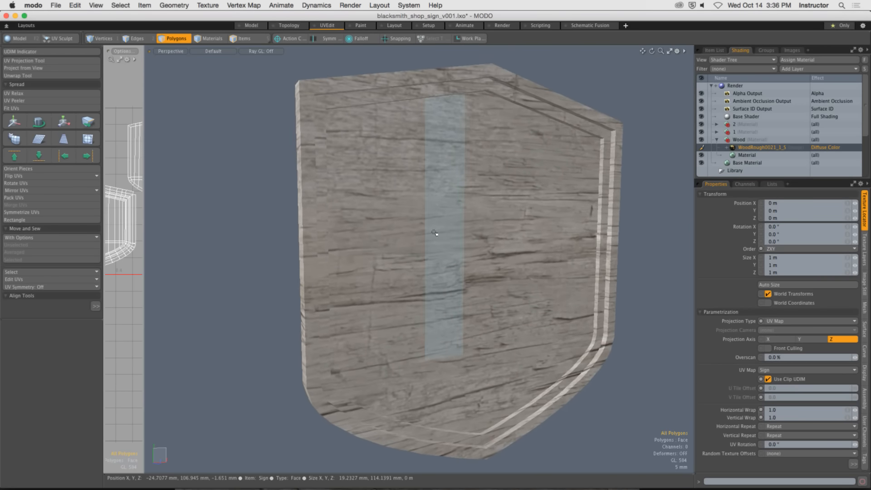
key(1)
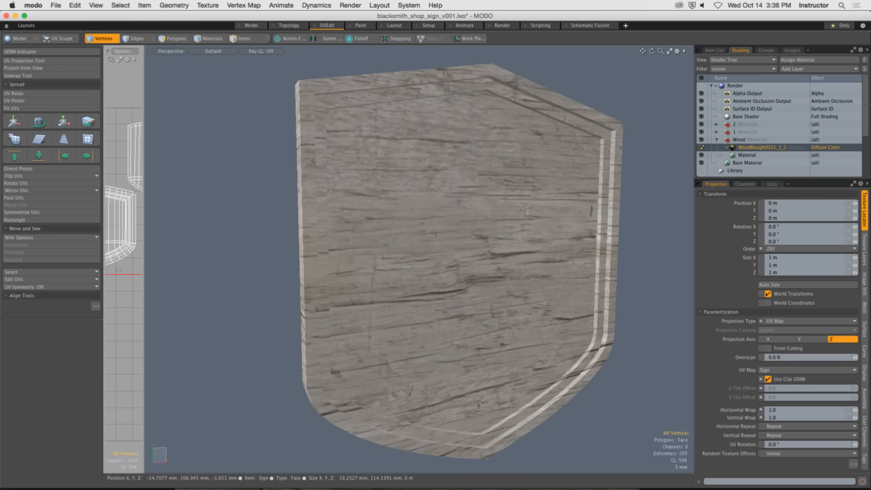
Switch to Photoshop and examine the wood grain's scale against the sign's UV layout and frame corners.
key(super+Tab)
key(super+Tab)
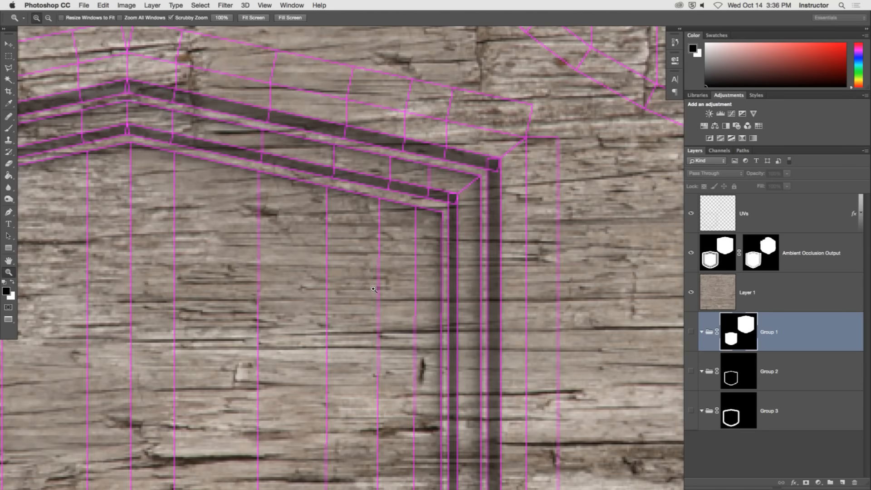
click(370, 322)
right_click(377, 299)
click(377, 299)
alt+click(369, 300)
drag(368, 299, 416, 233)
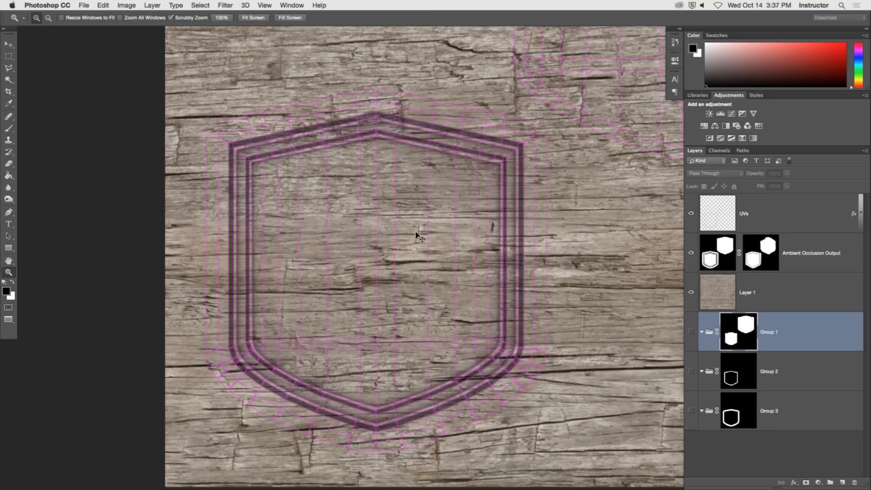
Return to MODO, link the wood texture's horizontal and vertical wrap, and set both to 3.64.
key(super+Tab)
alt+drag(540, 236, 512, 234)
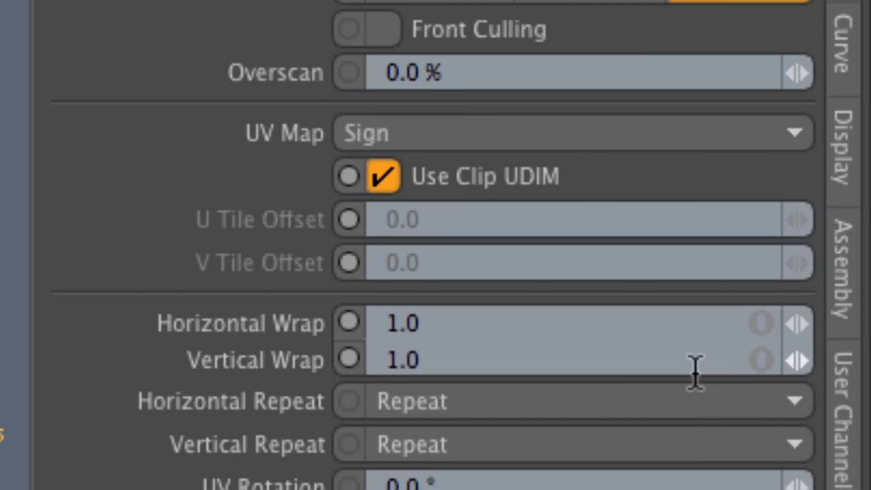
click(763, 338)
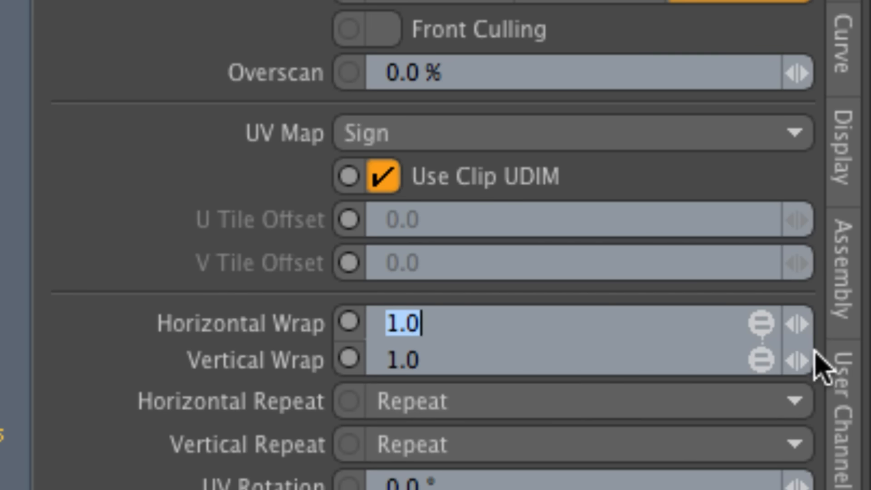
mouse_move(798, 349)
mouse_down()
mouse_move(707, 349)
mouse_move(797, 340)
mouse_up()
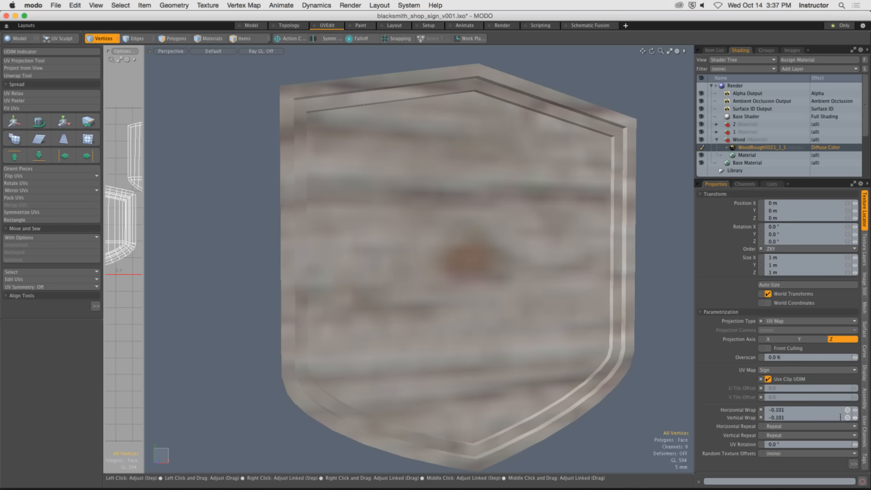
drag(855, 411, 868, 410)
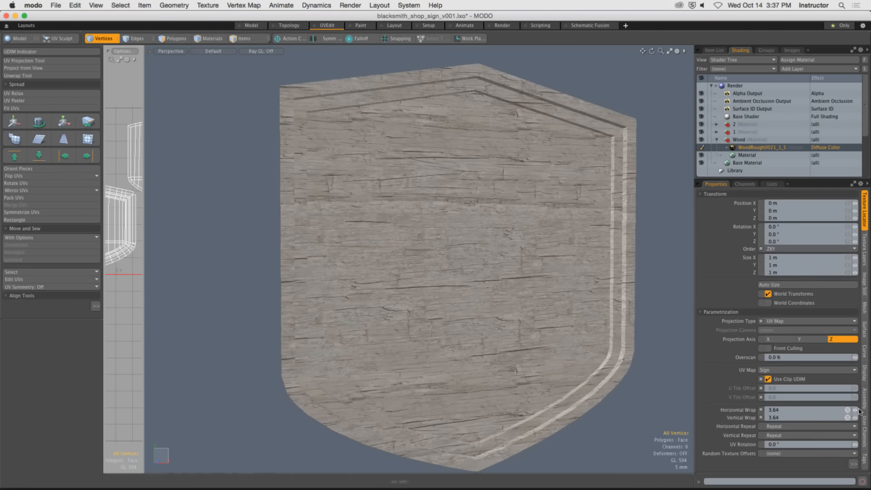
alt+drag(655, 393, 552, 351)
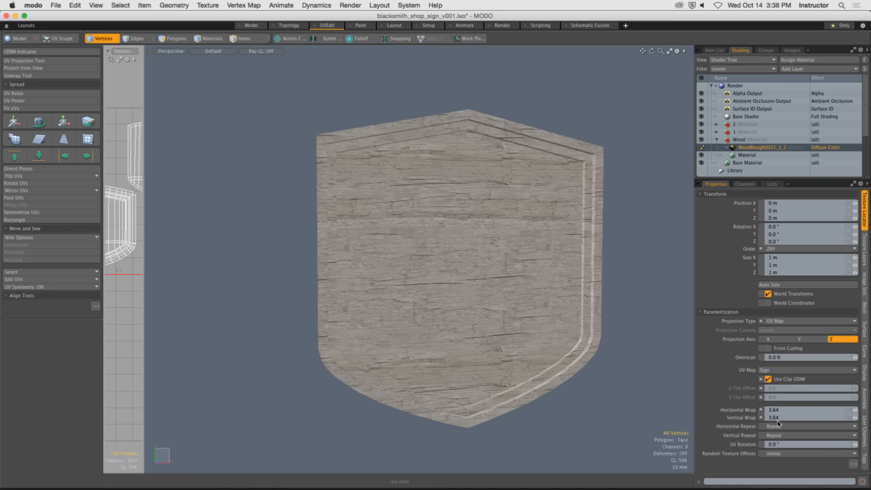
alt+drag(585, 347, 463, 330)
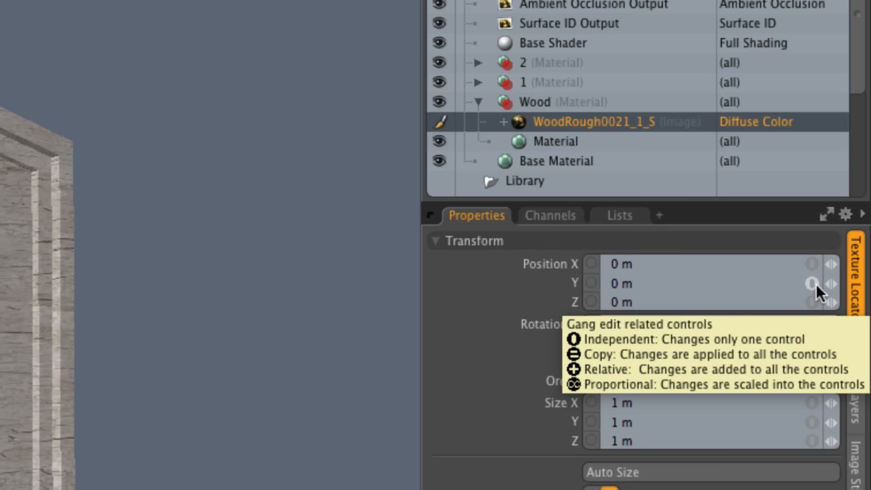
Start baking the WoodRough0021_1_S image layer to a file on the Desktop named shop_sign_tex_src_wood_grain.
right_click(629, 127)
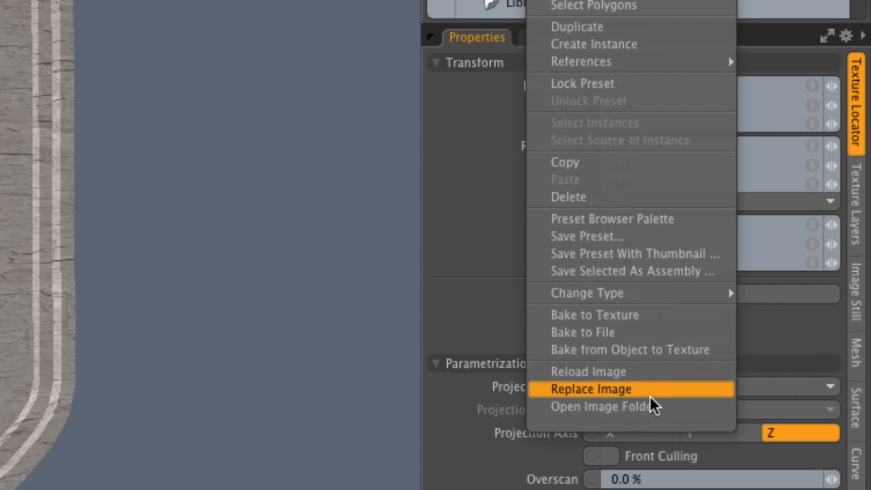
click(625, 332)
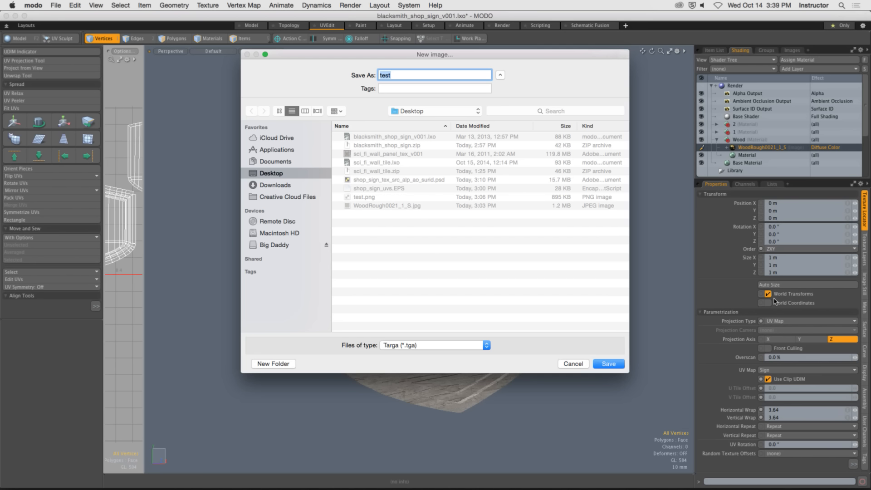
text(bake)
key(BackSpace)
key(BackSpace)
key(BackSpace)
key(BackSpace)
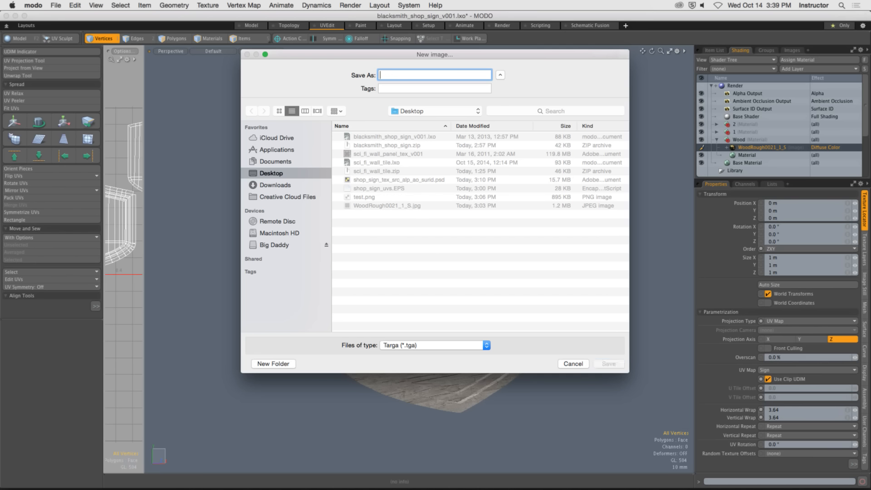
click(414, 180)
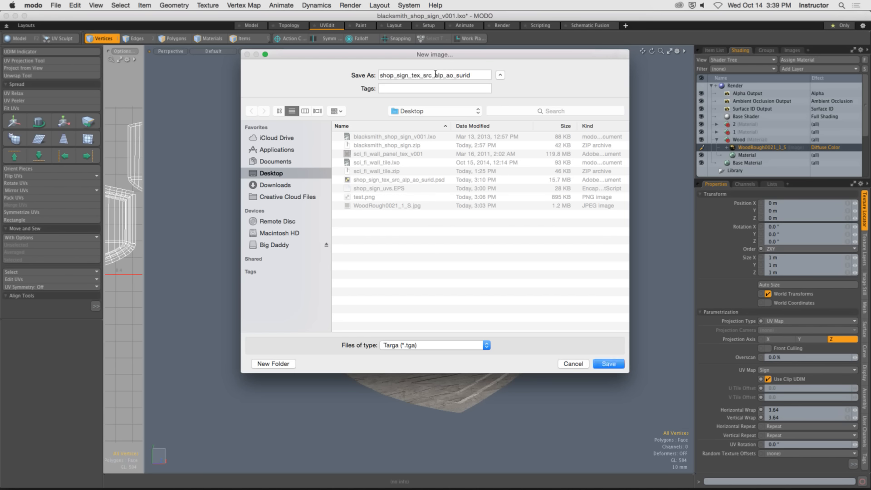
drag(435, 76, 491, 76)
text(wood_grao)
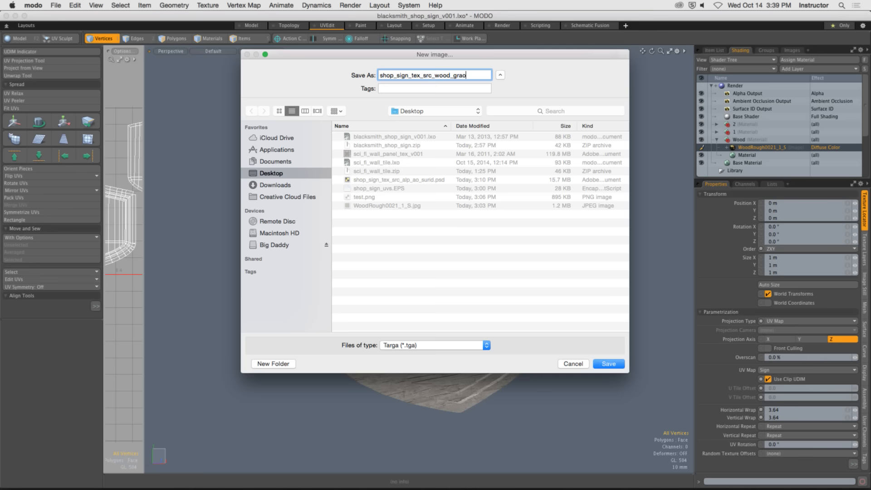
key(BackSpace)
text(in)
Save the bake as a Portable Network Graphic PNG and render it at 1024 x 1024 in RGBA format.
click(461, 346)
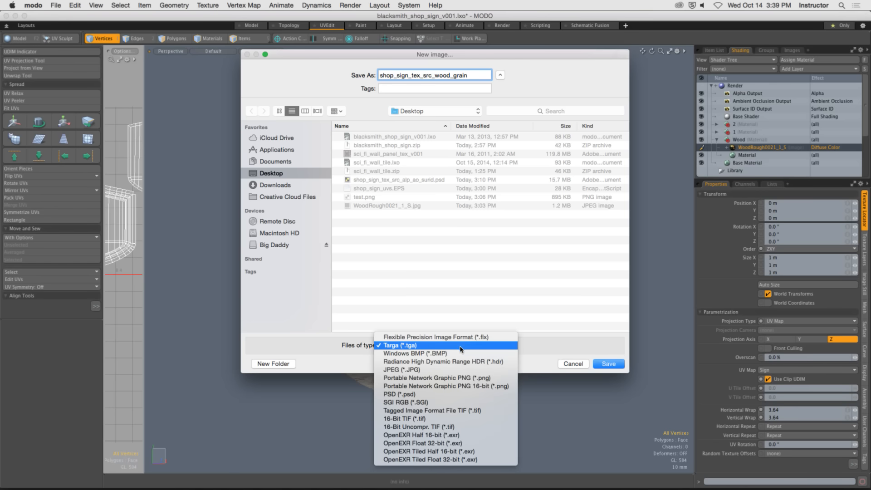
click(479, 379)
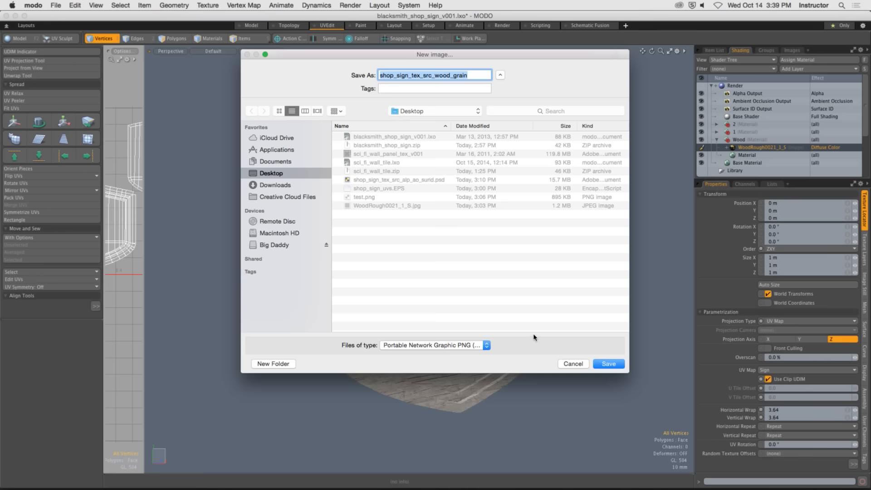
click(610, 365)
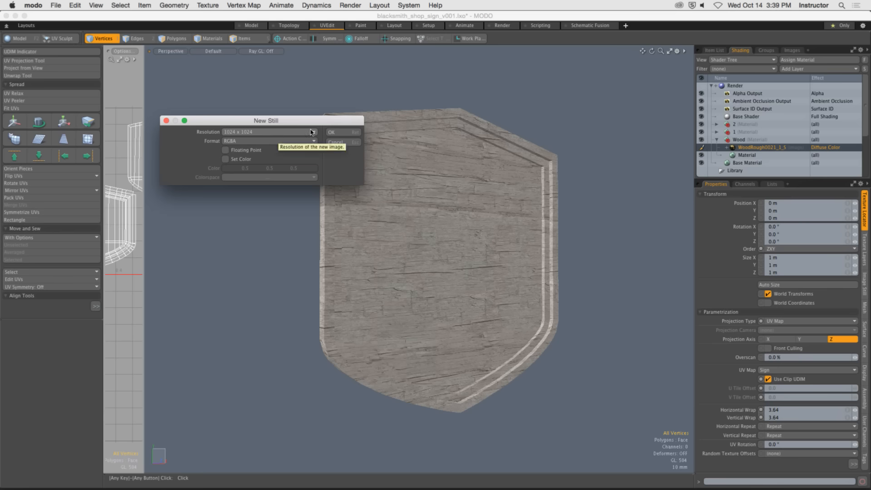
click(343, 132)
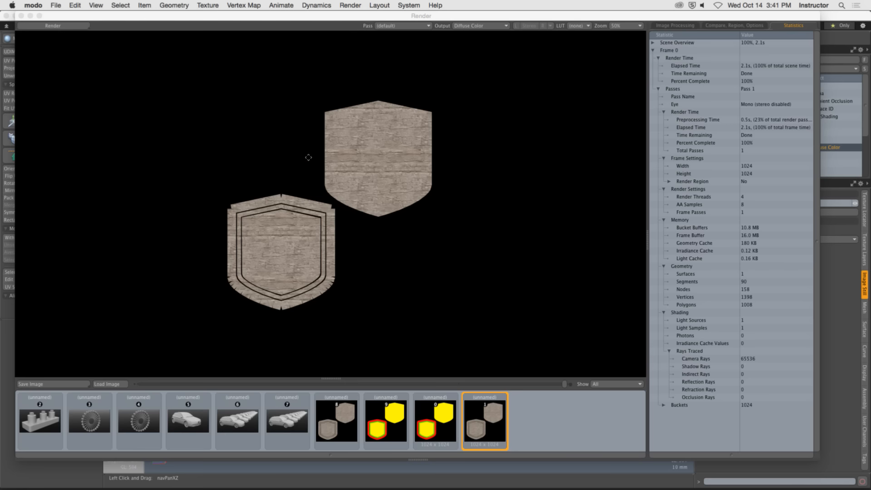
Switch to Photoshop, show its documents in floating windows, and hide MODO, Chrome and Wirecast to reveal the desktop.
key(super+Tab)
click(344, 244)
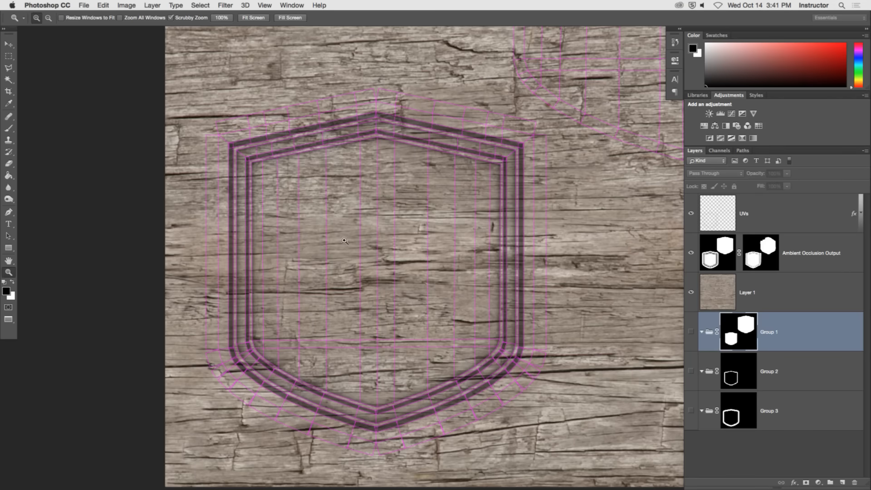
key(f)
key(f)
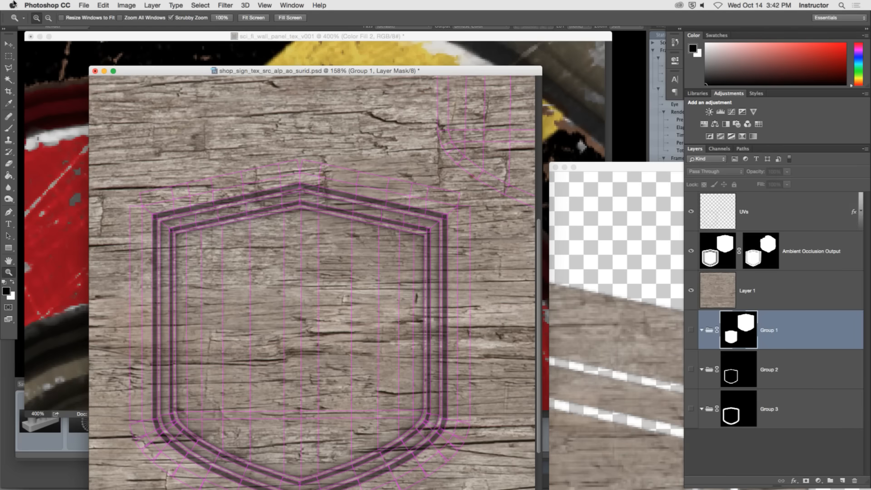
click(47, 5)
click(87, 72)
click(34, 5)
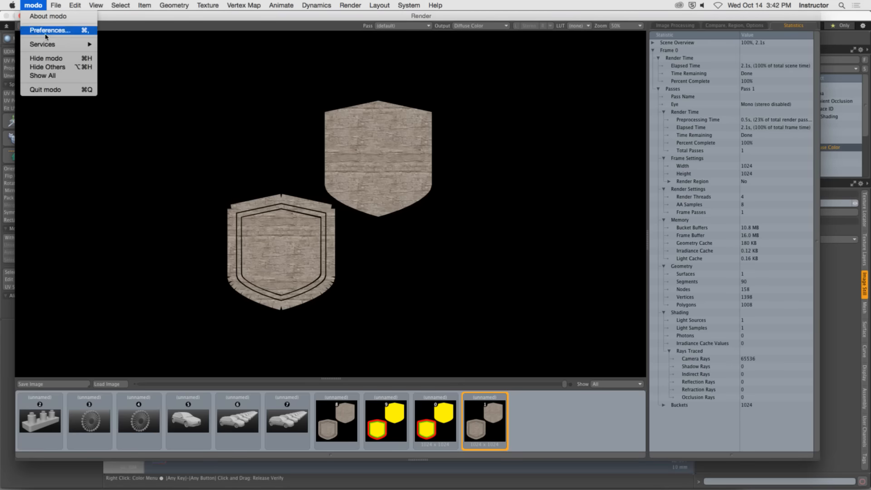
click(41, 55)
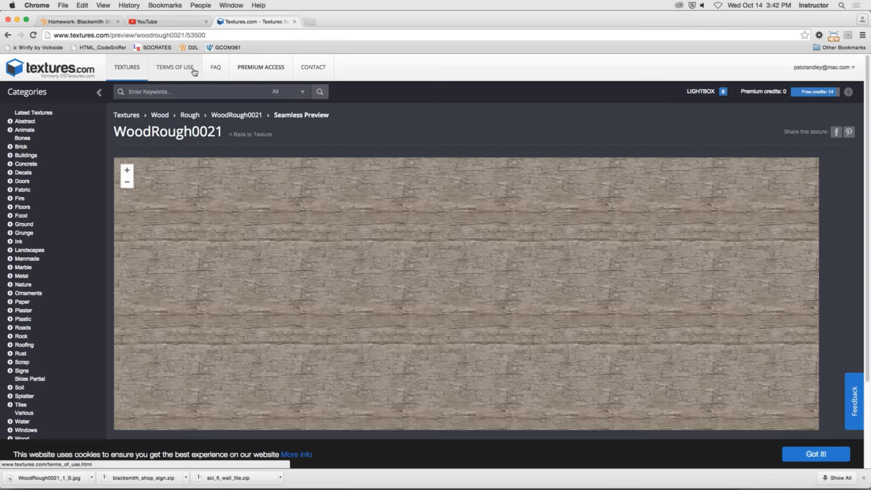
key(super+h)
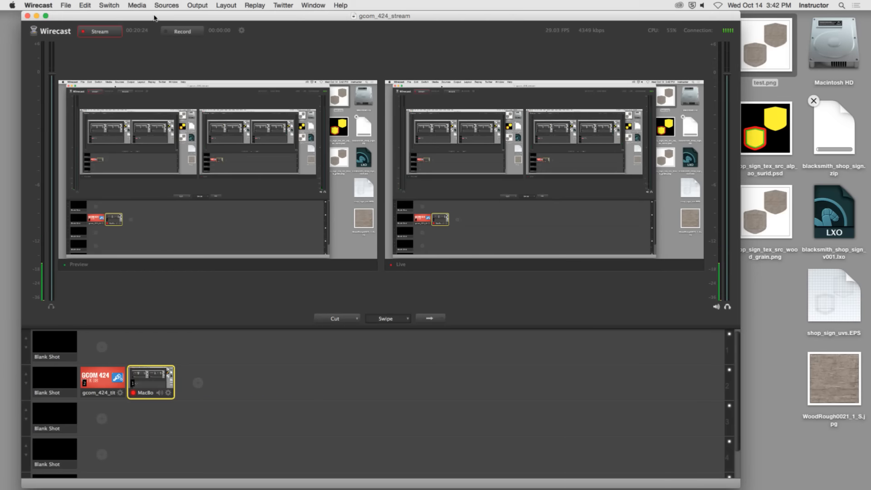
key(super+h)
Preview shop_sign_tex_src_wood_grain.png on the desktop and open it in Photoshop.
click(715, 259)
click(766, 216)
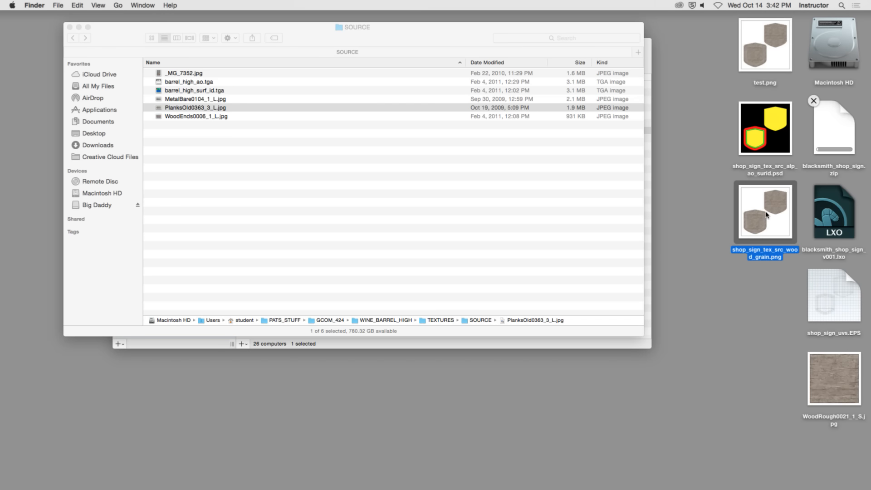
key(space)
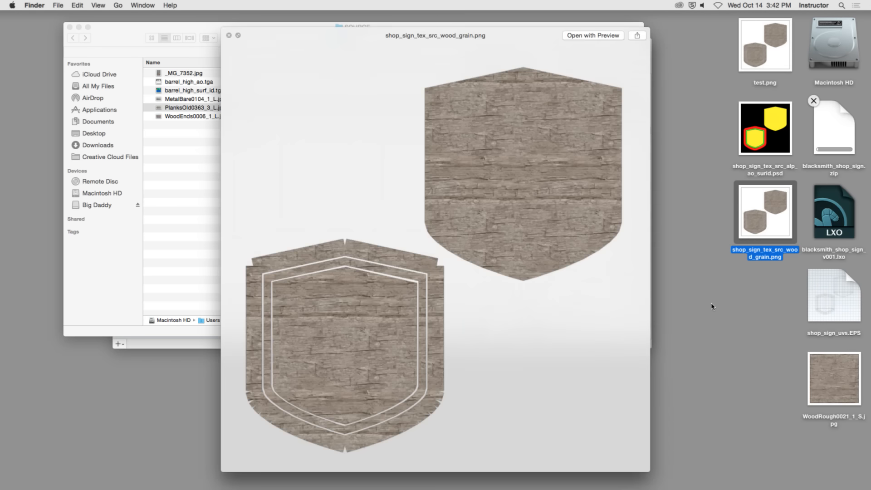
click(743, 270)
drag(746, 229, 454, 476)
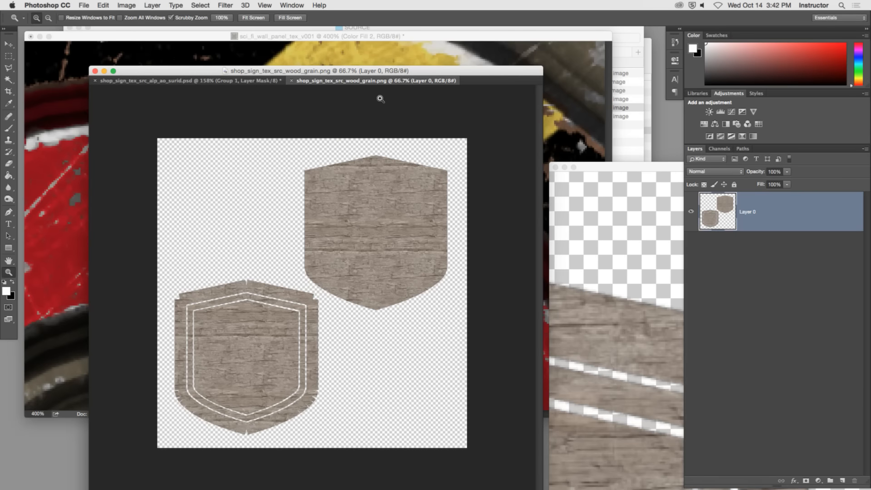
Copy the baked wood grain layer into Group 1 of shop_sign_tex_src_alp_ao_surid.psd, closing the spare document windows and collapsing the group.
click(608, 166)
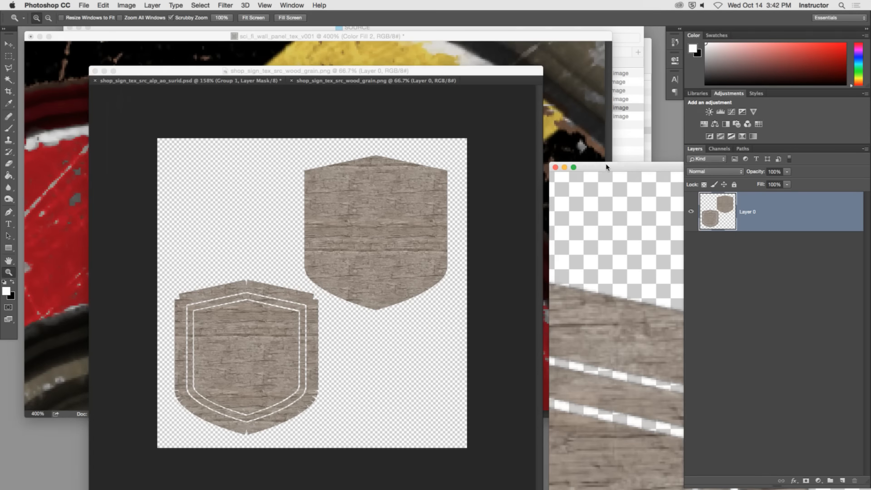
click(555, 167)
drag(348, 81, 560, 195)
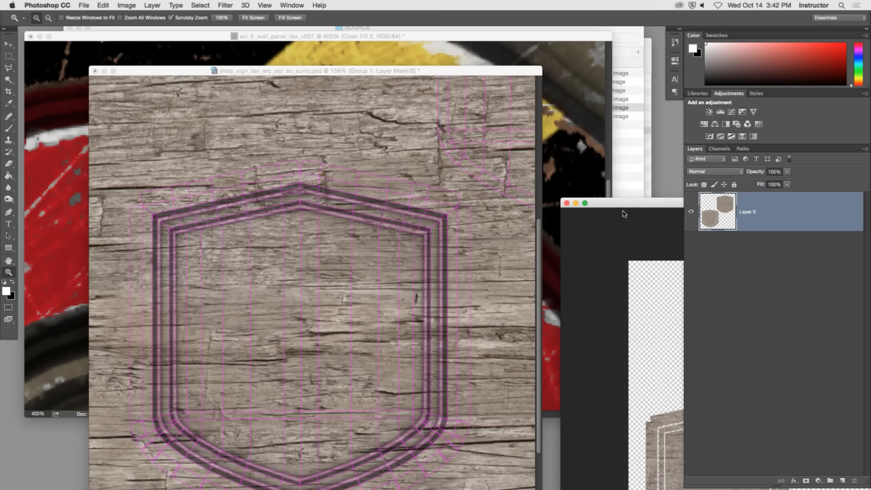
drag(719, 222, 543, 244)
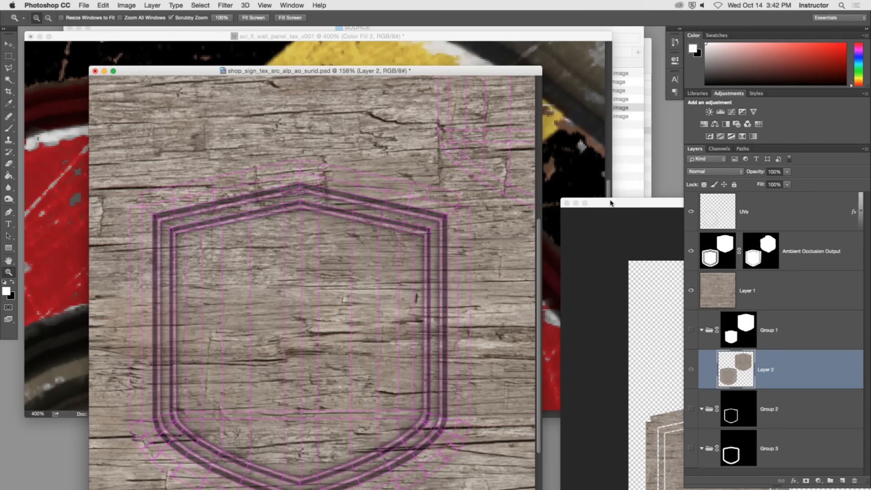
click(610, 203)
click(567, 203)
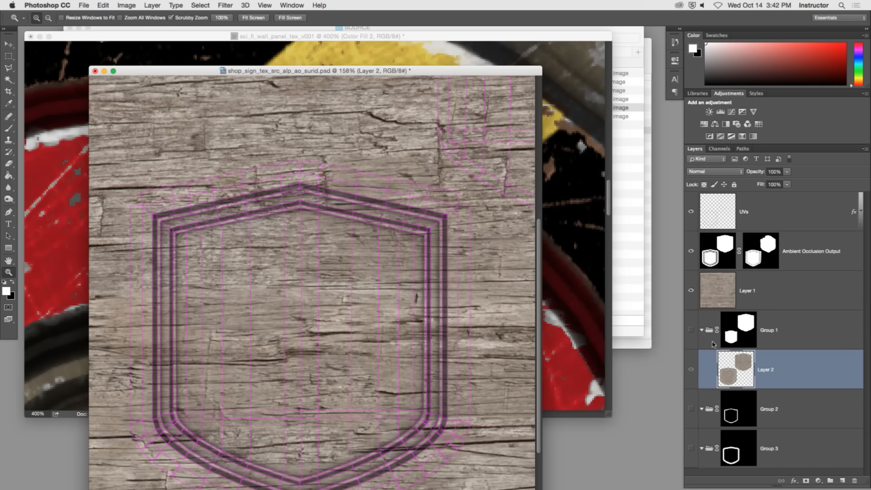
click(702, 330)
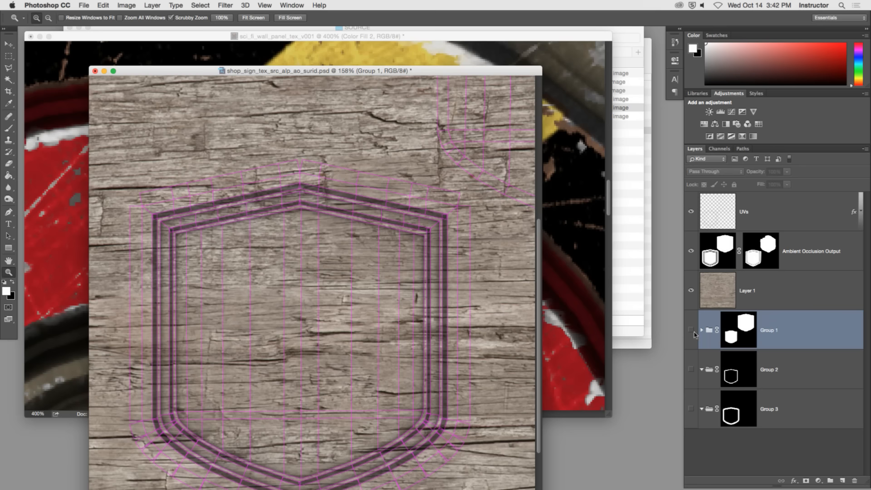
Delete Layer 1 and move the baked wood Layer 2 out of Group 1 to the bottom of the layer stack.
drag(712, 292, 853, 478)
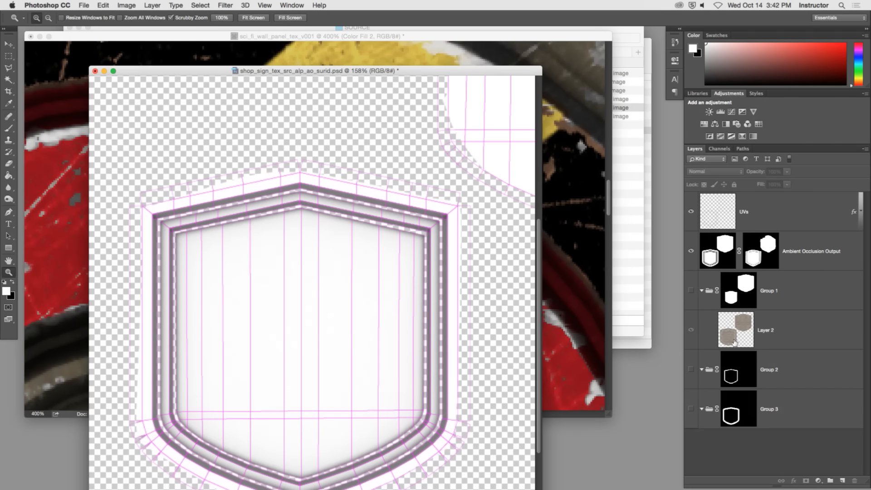
drag(709, 317, 704, 430)
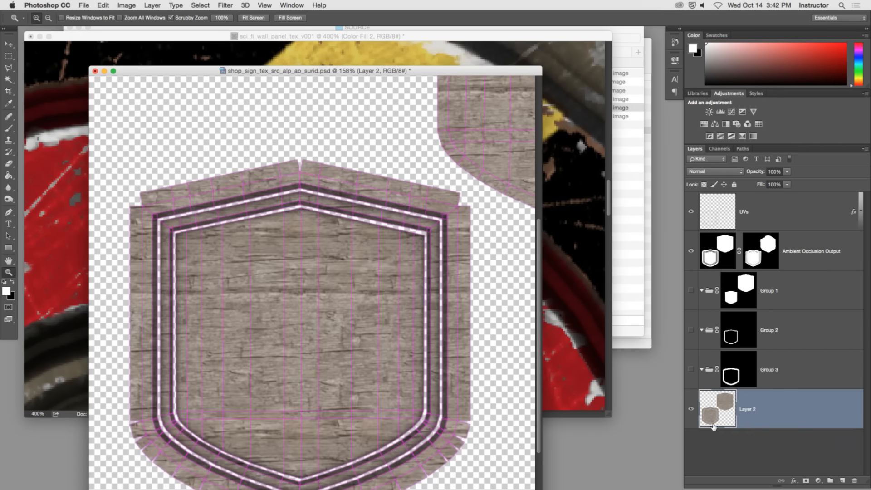
click(721, 451)
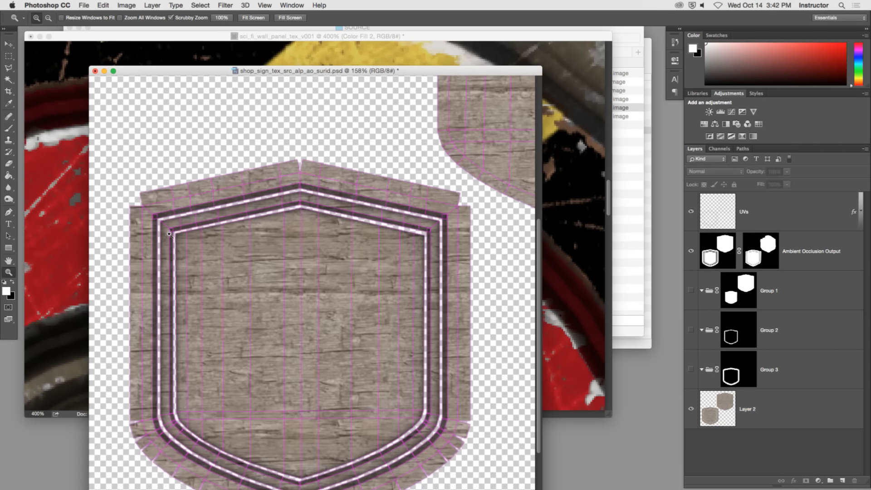
Show the document in full-screen mode at 100% zoom and hide the UVs layer.
key(f)
double_click(9, 273)
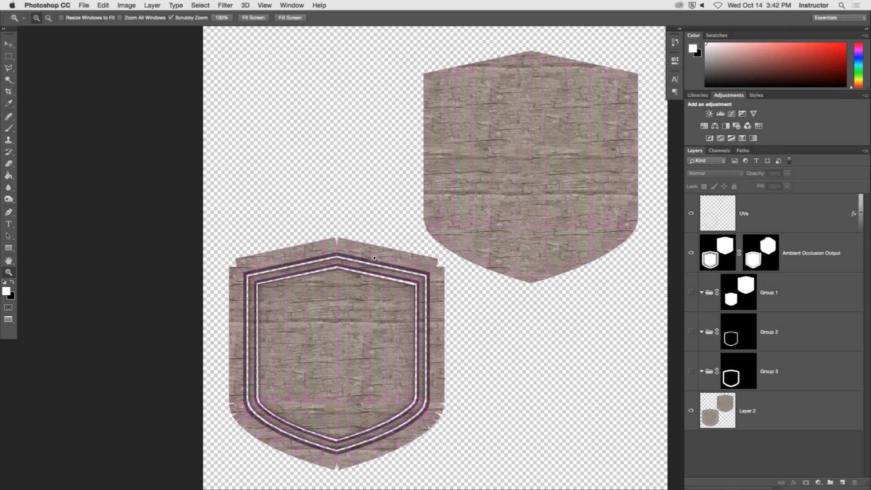
click(690, 213)
Add a Solid Color fill layer in pure red (ff0000) inside Group 3.
click(788, 338)
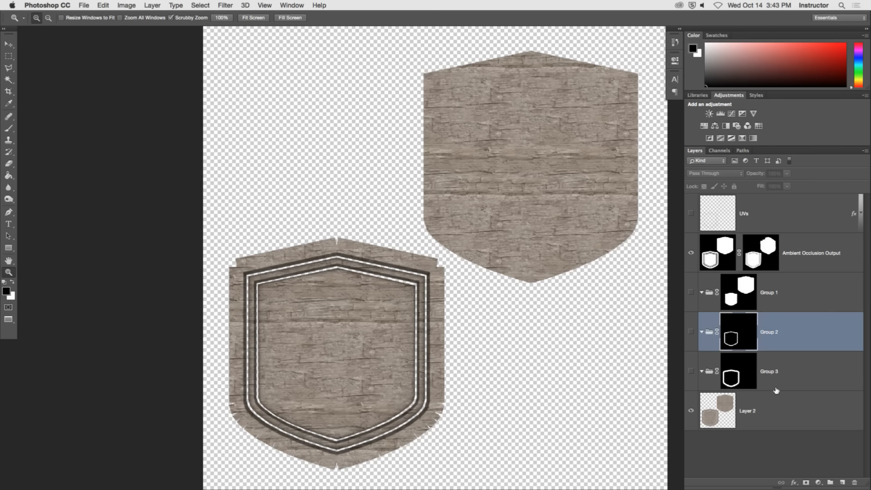
click(807, 383)
click(818, 482)
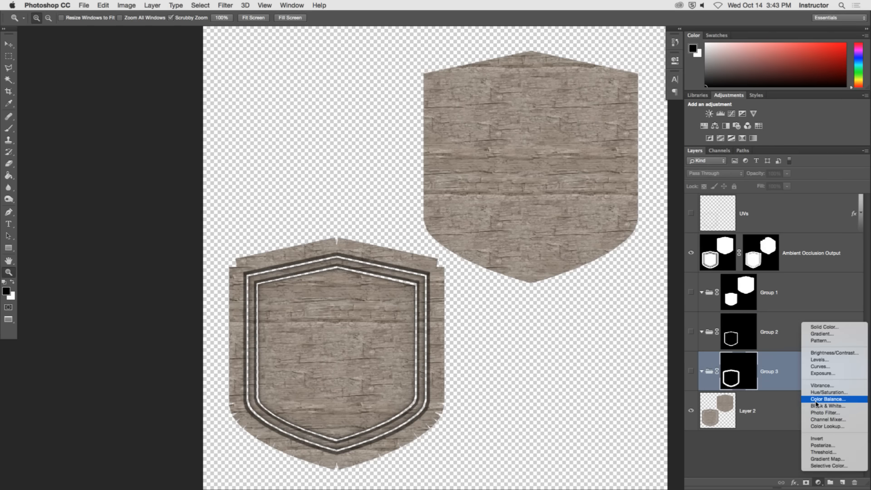
click(819, 327)
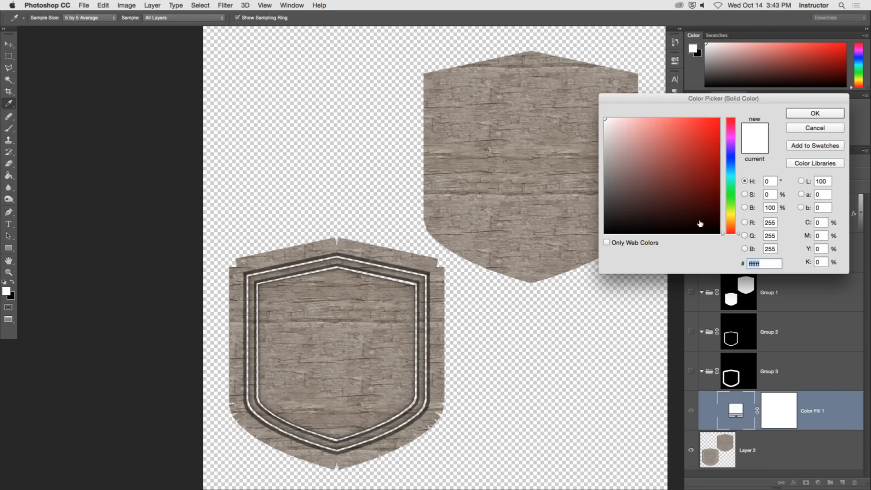
drag(634, 136, 750, 115)
click(814, 113)
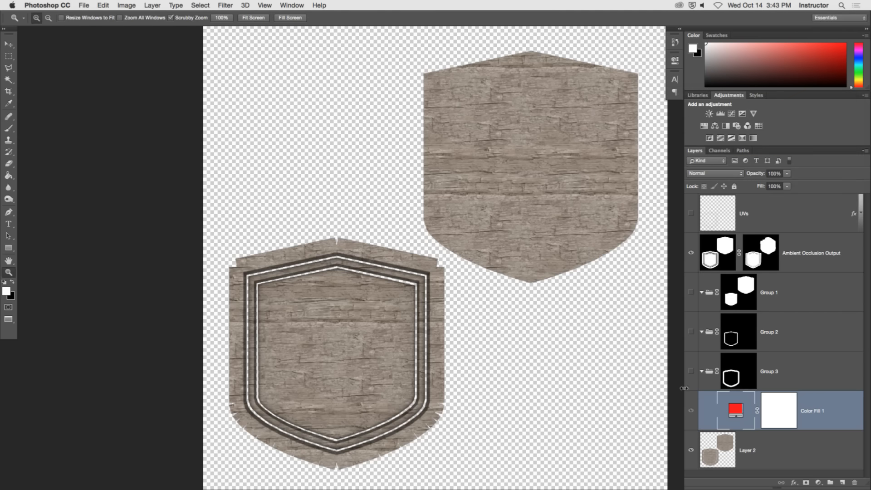
Make Group 3 and Group 2 visible and collapse Group 3.
click(691, 371)
click(691, 333)
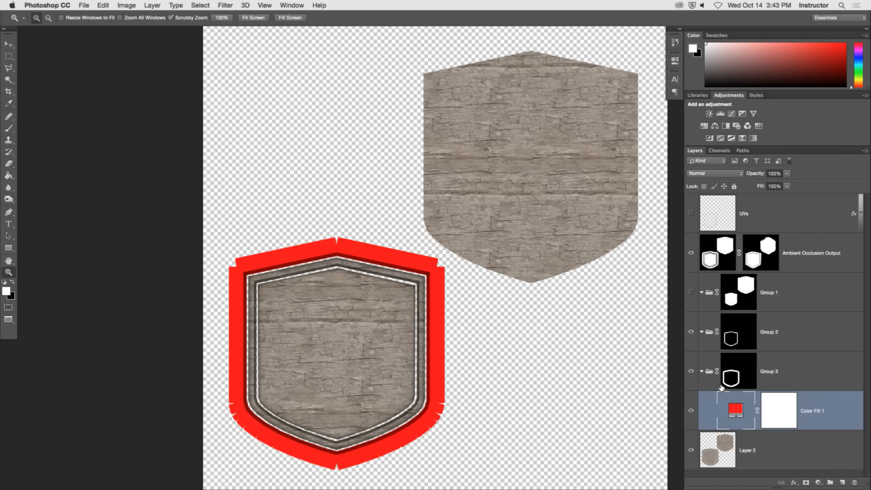
click(702, 371)
Add a golden yellow (dcb220) Solid Color fill layer inside Group 2 and collapse the group.
click(748, 335)
key(d)
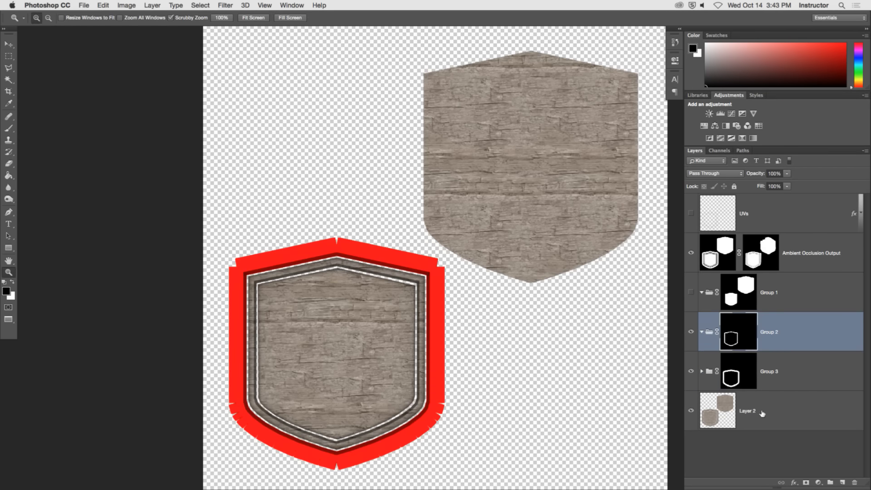
click(818, 482)
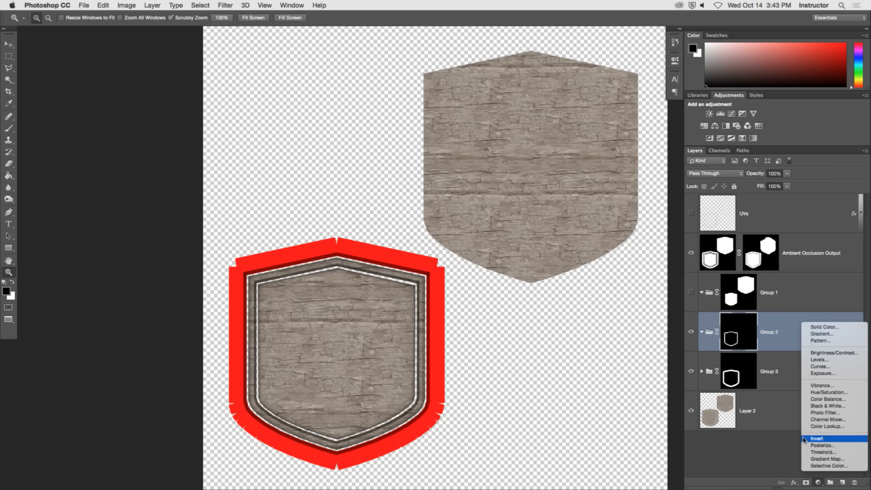
click(822, 331)
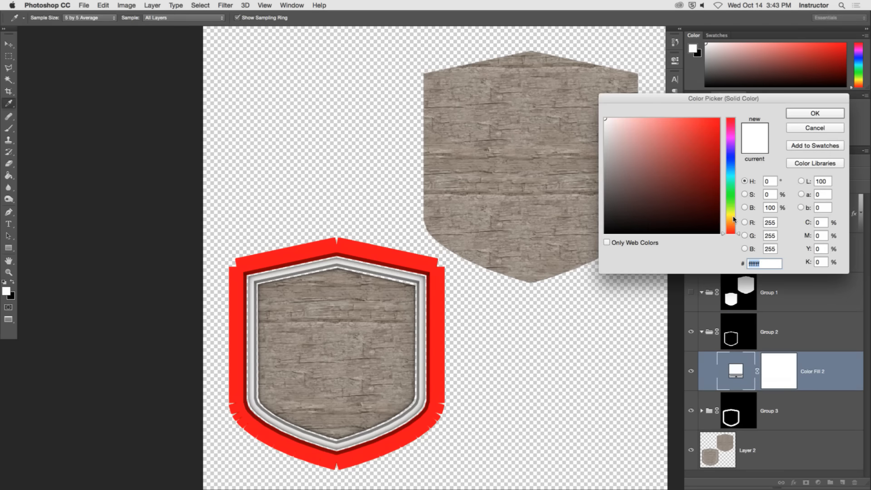
drag(731, 220, 730, 211)
drag(715, 134, 731, 116)
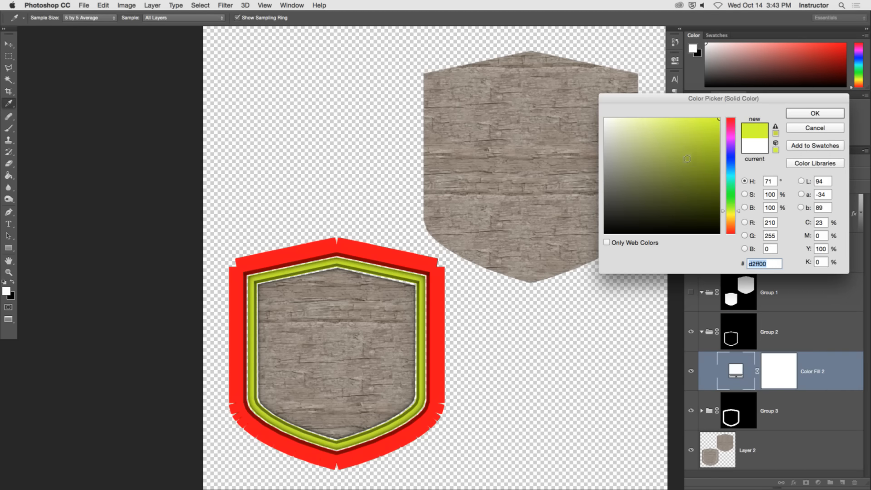
click(689, 156)
drag(736, 211, 739, 221)
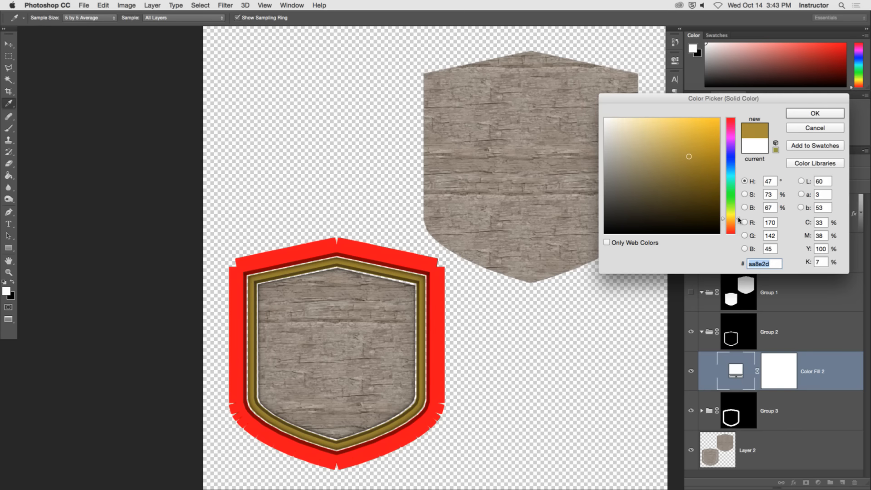
click(697, 143)
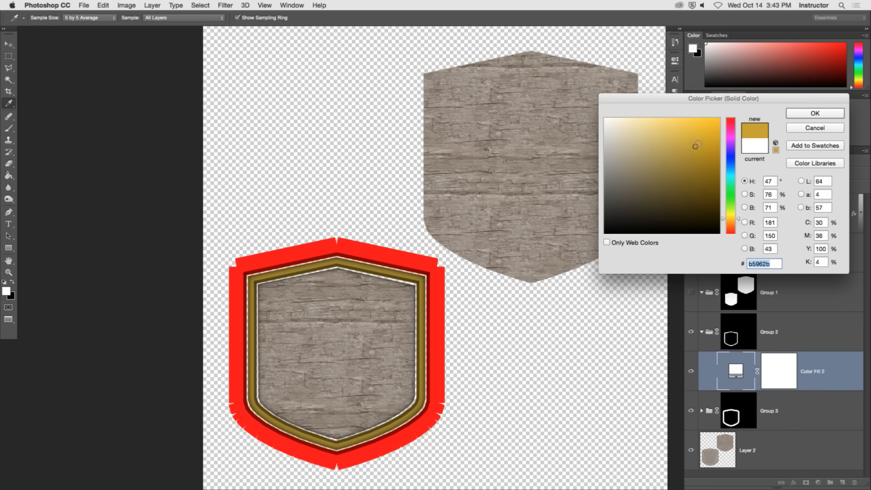
click(702, 134)
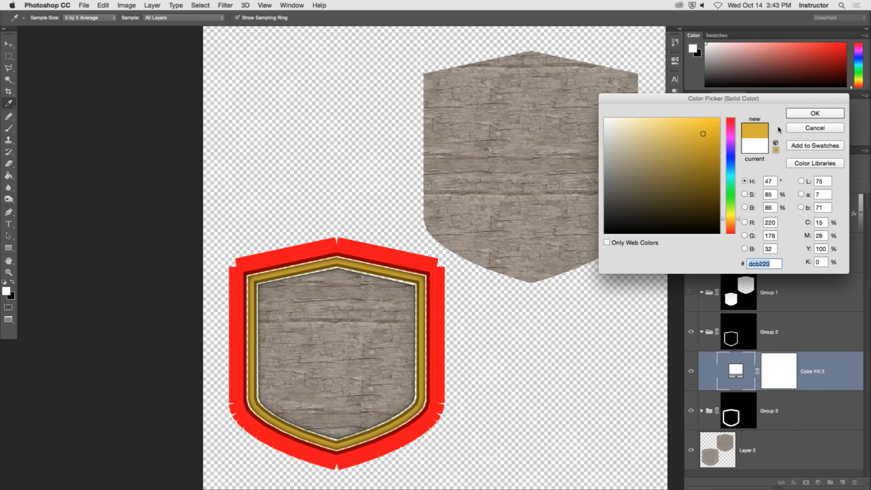
click(806, 113)
key(z)
click(701, 331)
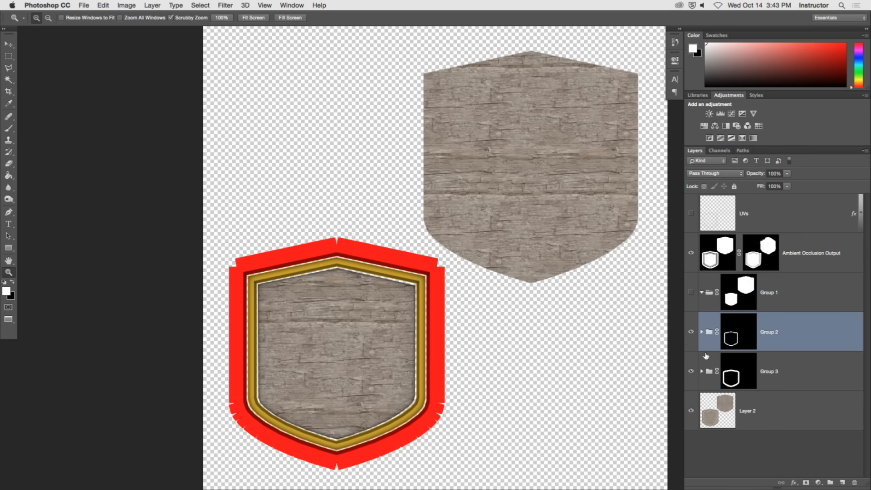
Change the red colour fill in Group 3 to a dark, muted green.
click(701, 371)
double_click(735, 410)
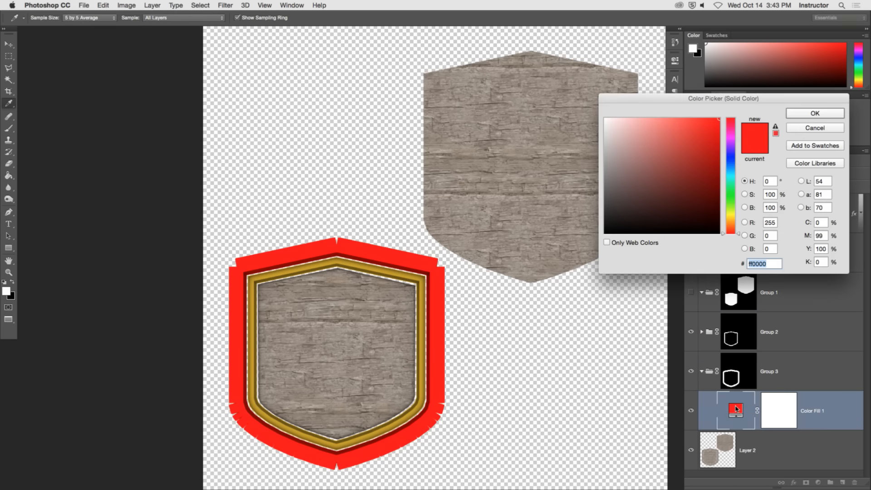
click(734, 191)
drag(732, 189, 733, 190)
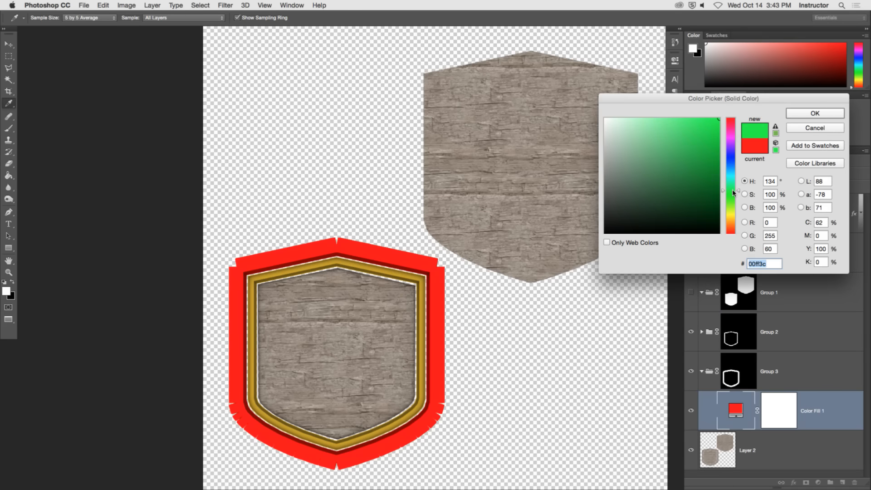
drag(665, 152, 651, 195)
click(815, 114)
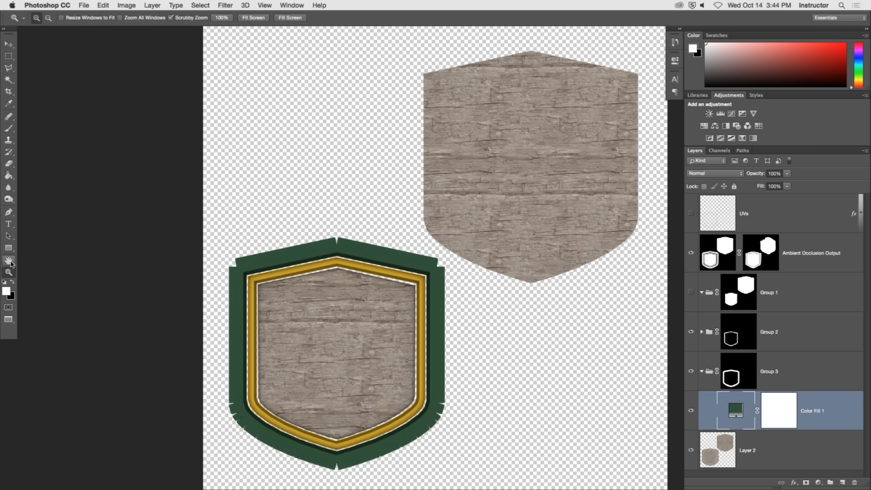
Activate the Custom Shape tool and choose the wrench-and-hammer tools shape from the shape library.
click(8, 261)
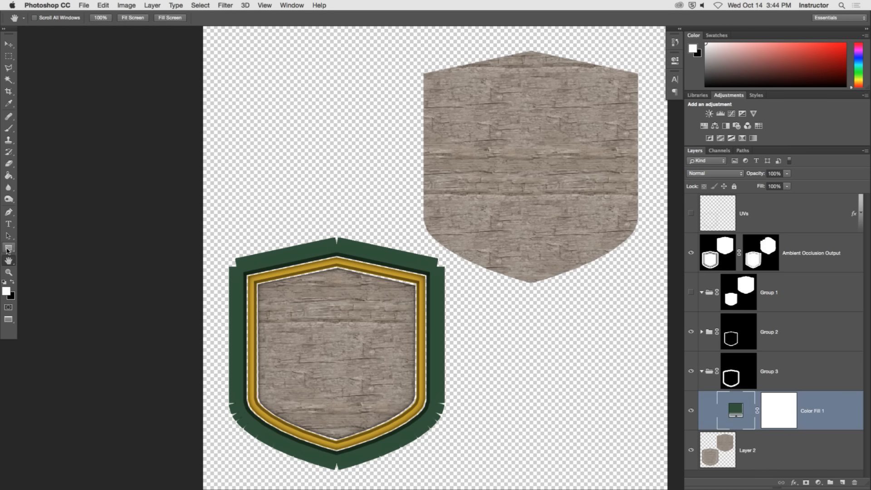
drag(7, 250, 73, 292)
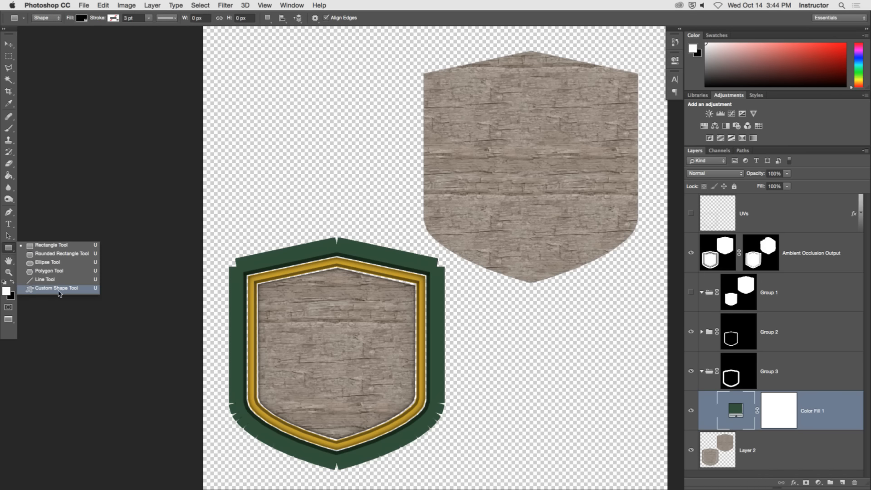
click(59, 289)
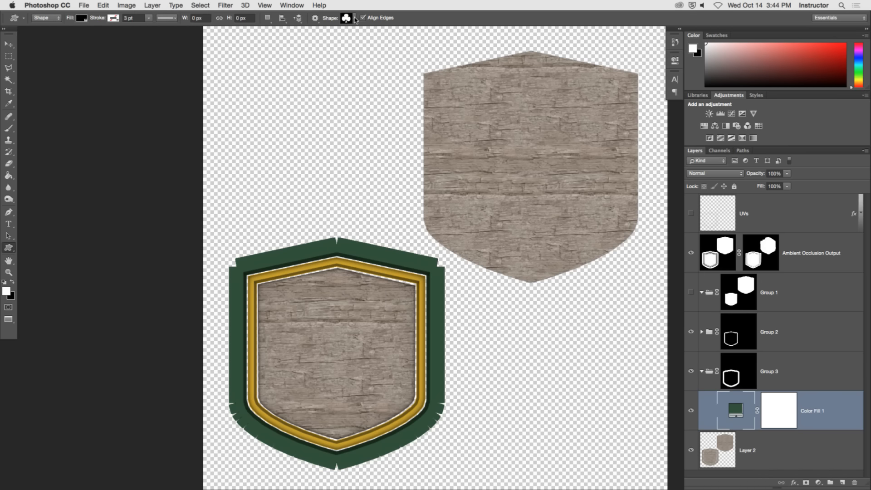
click(355, 19)
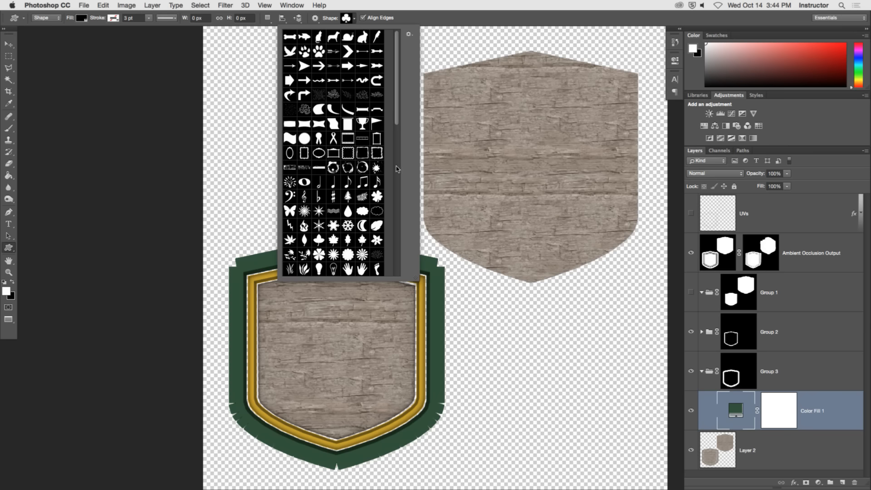
drag(398, 122, 383, 277)
scroll(349, 266, up, 3)
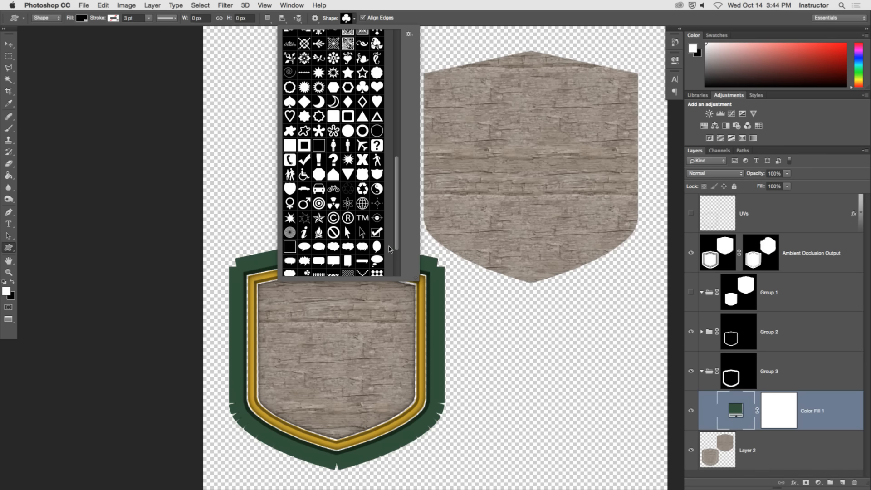
scroll(326, 268, down, 3)
click(319, 271)
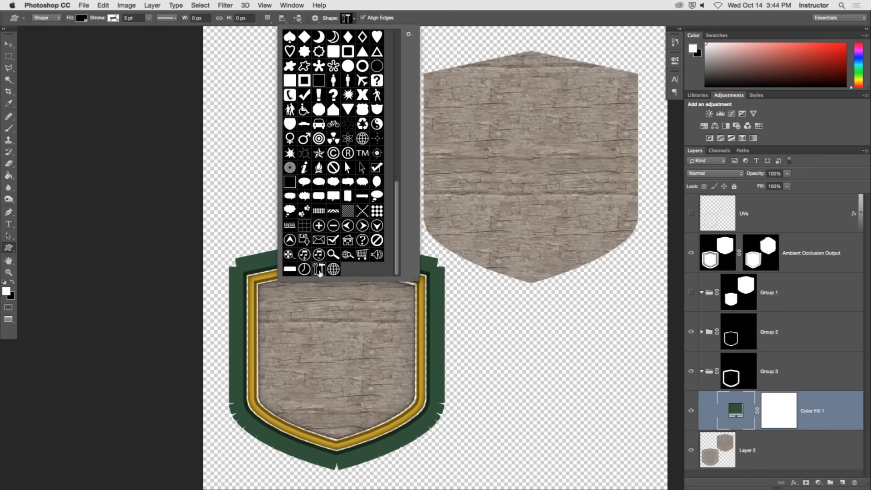
Create the tools shape at 100 x 100 px and move it onto the centre of the sign's framed wood panel.
click(358, 355)
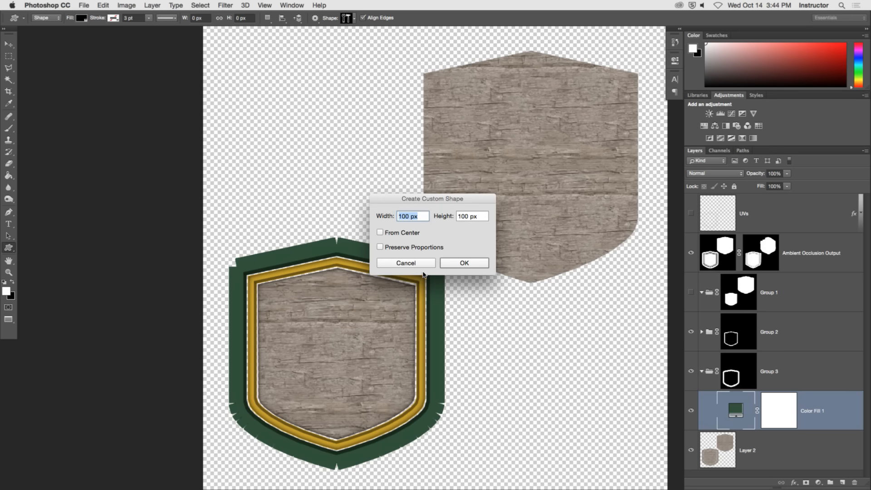
drag(416, 198, 371, 108)
click(414, 170)
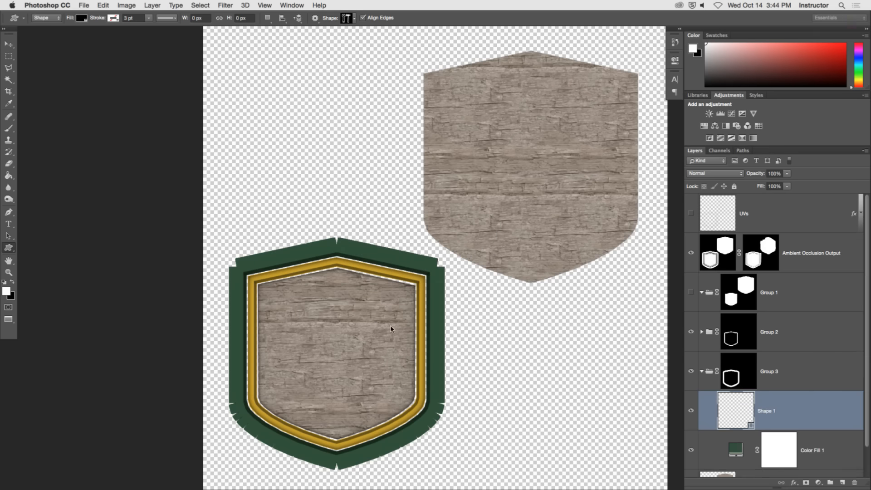
key(v)
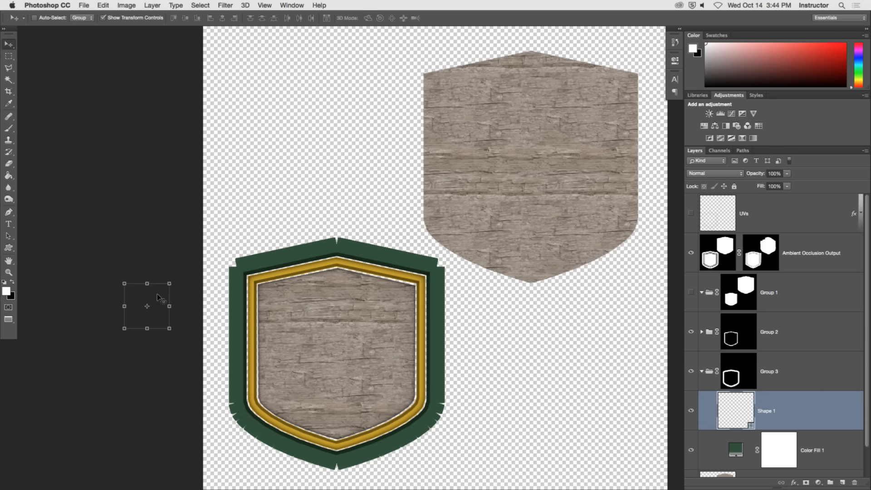
drag(157, 292, 338, 345)
drag(346, 354, 355, 354)
Move the Shape 1 layer from Group 3 into Group 1 and make Group 1 visible.
click(691, 332)
click(691, 332)
drag(868, 449, 867, 479)
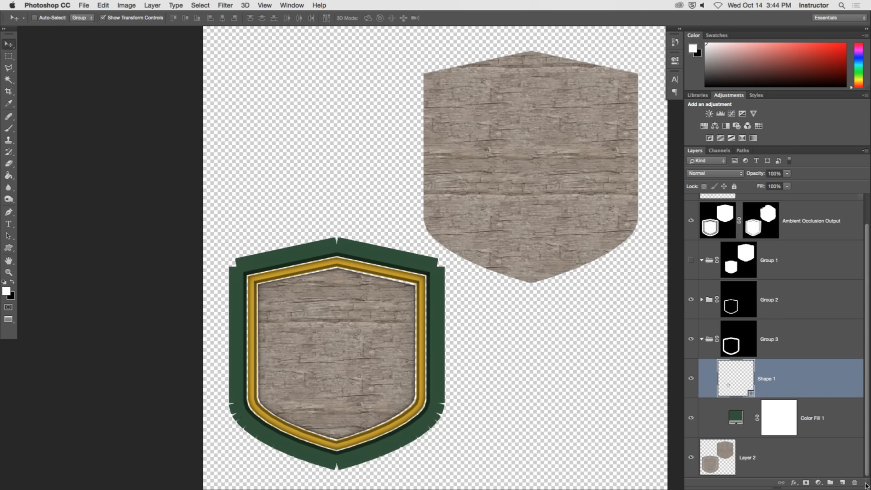
drag(729, 387, 707, 263)
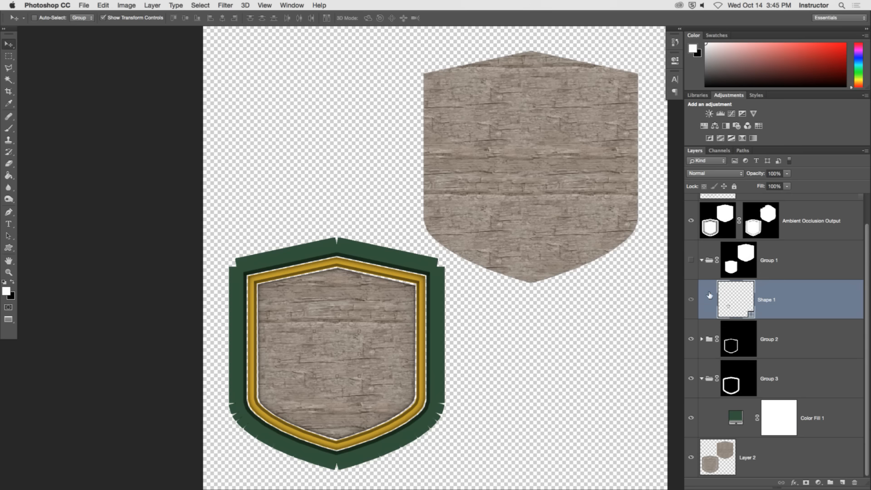
click(690, 260)
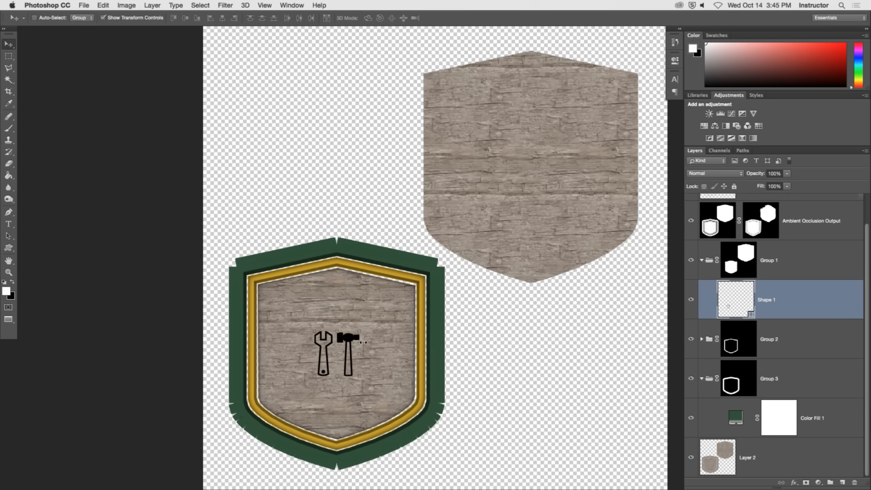
Scale the wrench-and-hammer shape proportionally to about 247% and centre it within the sign's gold frame.
drag(348, 345, 349, 333)
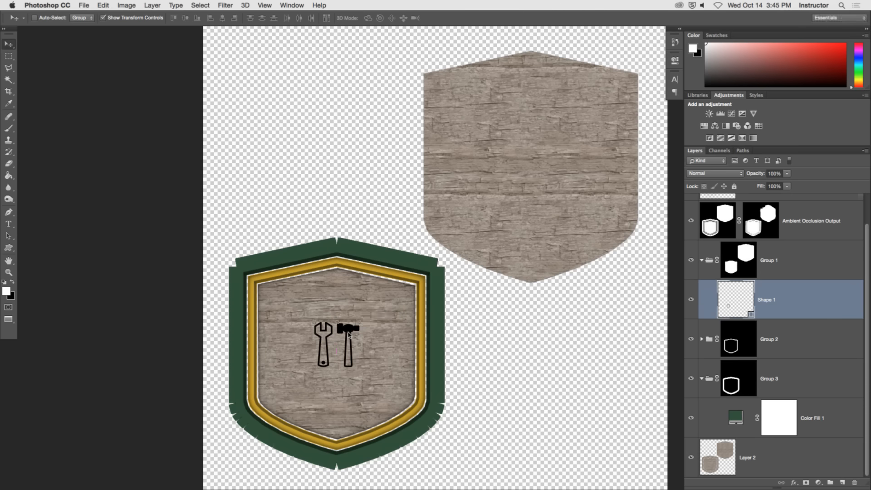
key(ctrl+t)
shift+drag(359, 366, 425, 431)
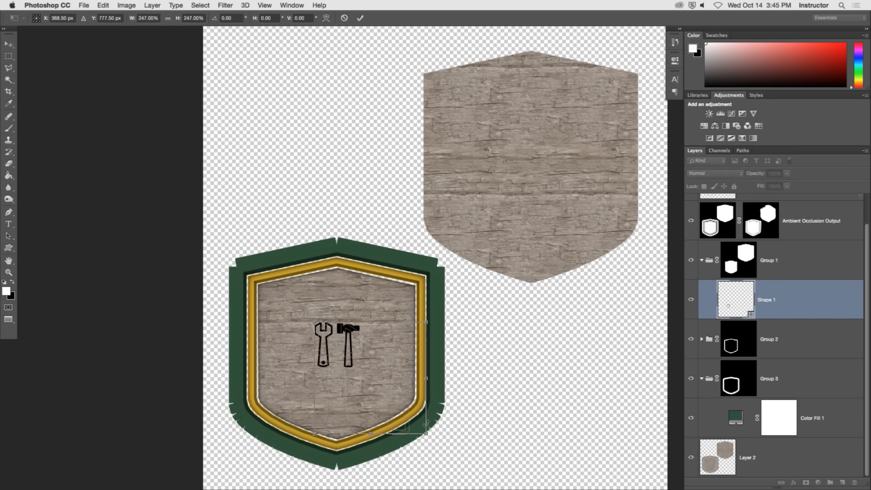
drag(402, 389, 368, 358)
click(360, 18)
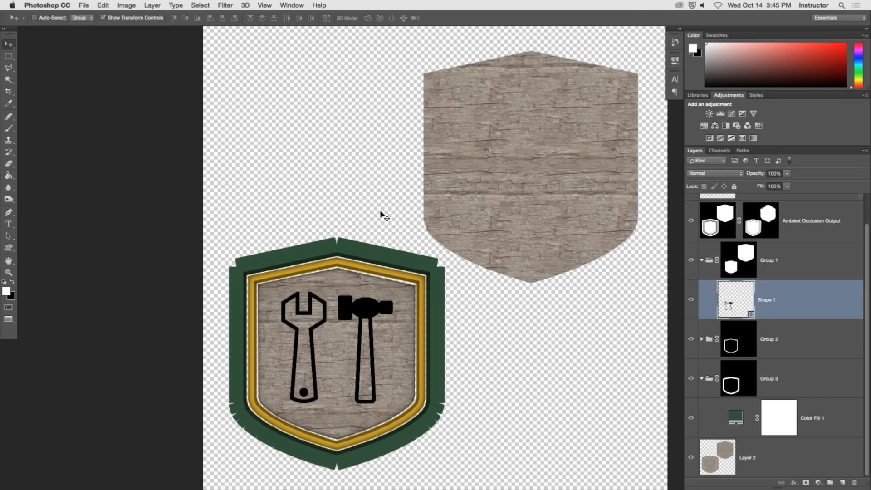
Recolour the wrench-and-hammer shape with the dark green #28442f sampled from the sign's outer frame.
double_click(728, 309)
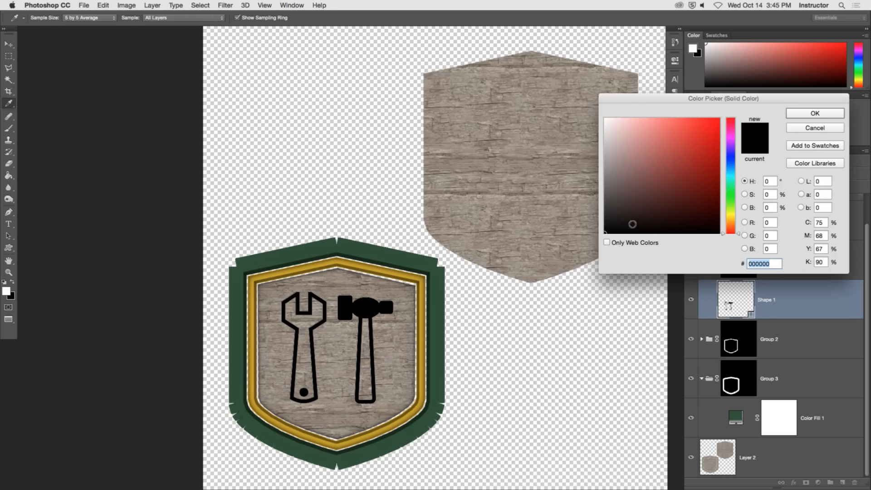
click(405, 270)
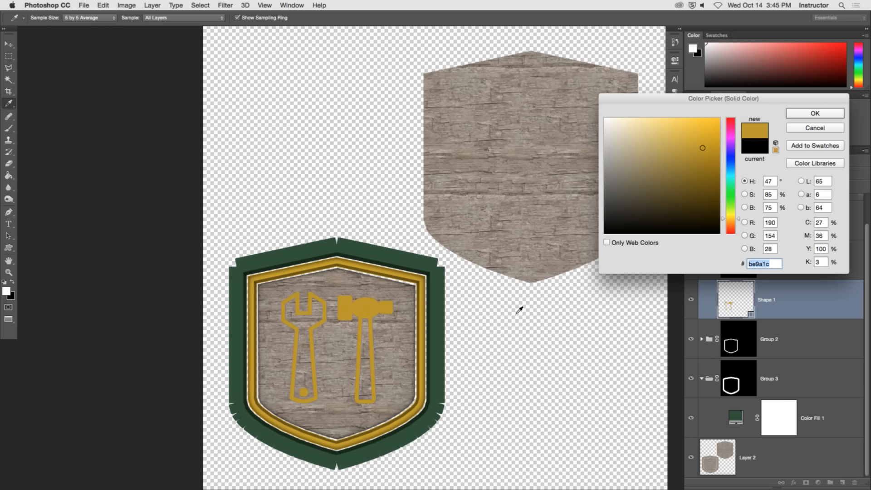
click(441, 306)
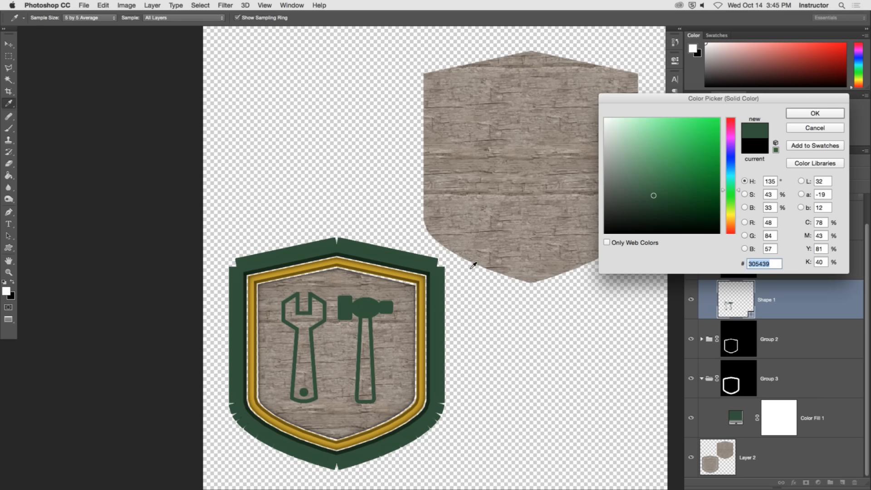
click(446, 268)
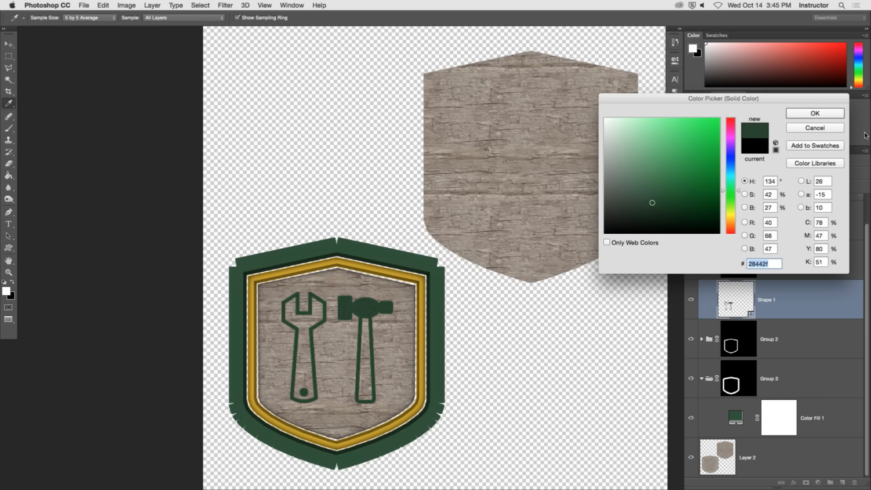
click(815, 113)
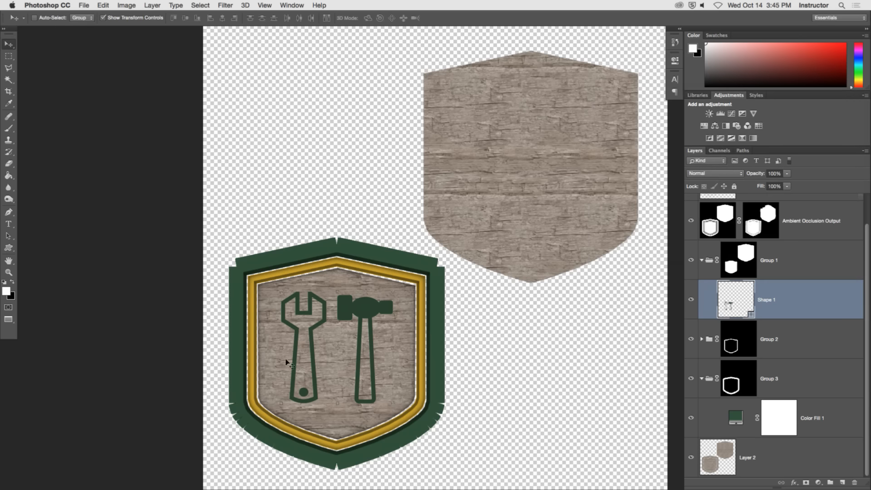
Add a white inside stroke effect to the Shape 1 layer.
key(z)
drag(287, 362, 330, 323)
drag(388, 372, 467, 328)
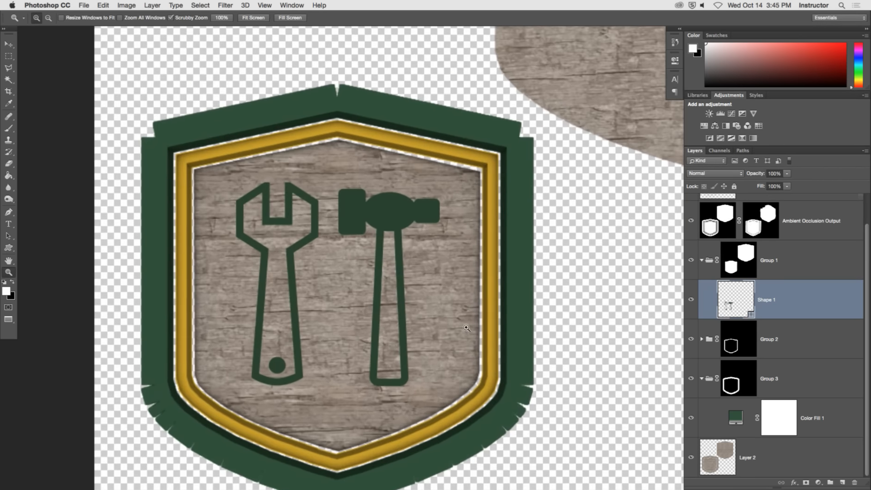
double_click(861, 306)
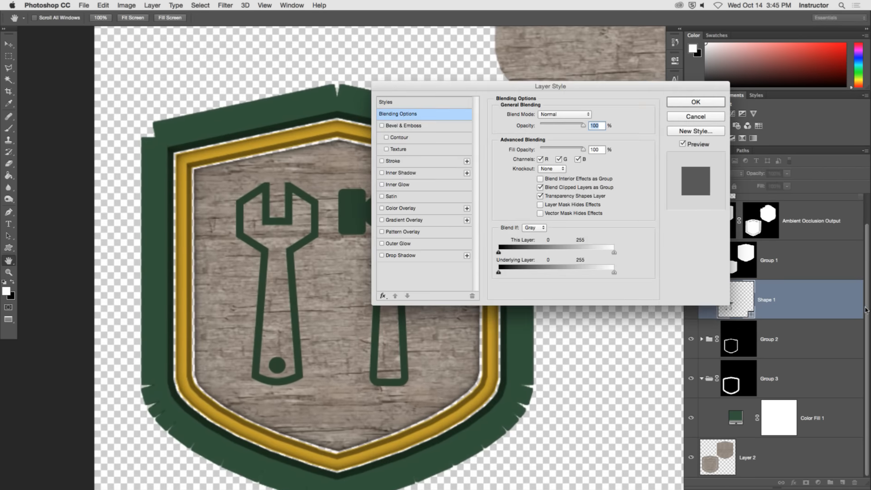
click(393, 161)
click(517, 187)
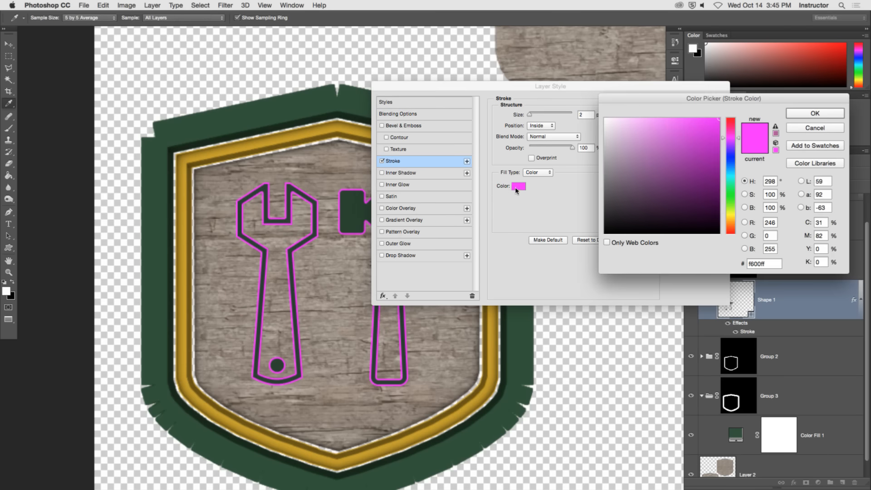
drag(665, 131, 609, 120)
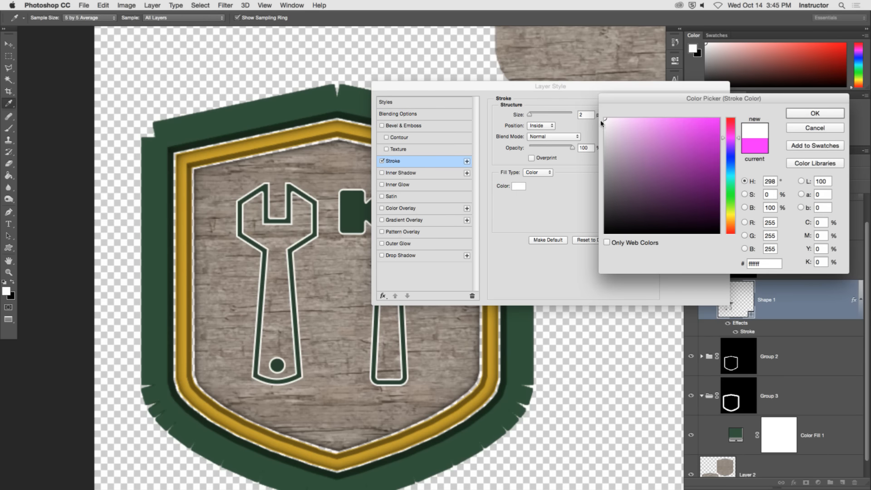
drag(675, 105, 682, 114)
click(808, 129)
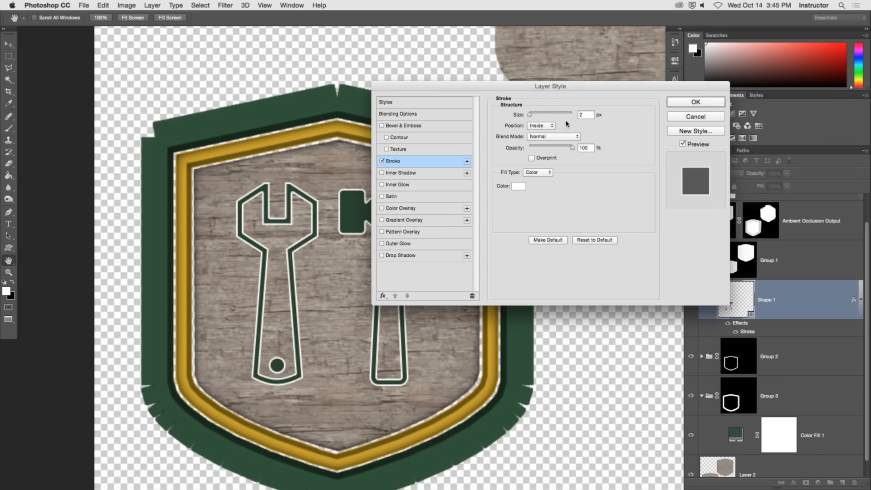
Set the Shape 1 stroke's size to 1 px and apply the layer style.
double_click(586, 114)
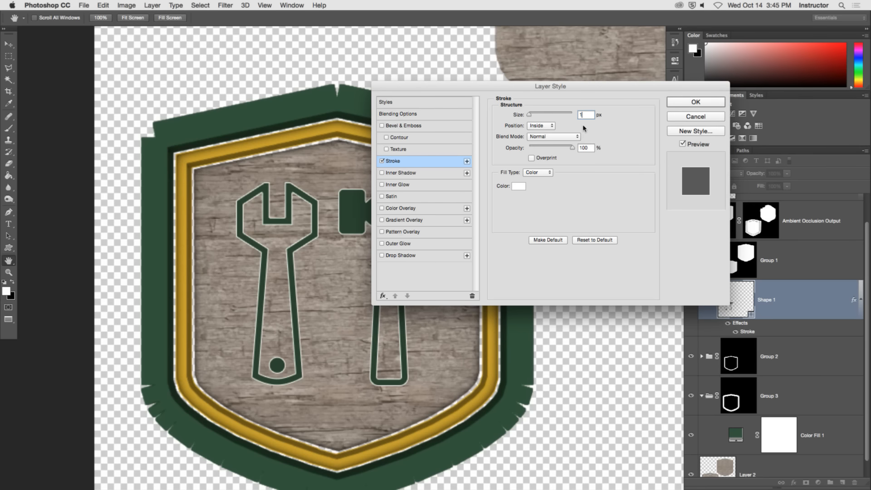
drag(546, 86, 587, 100)
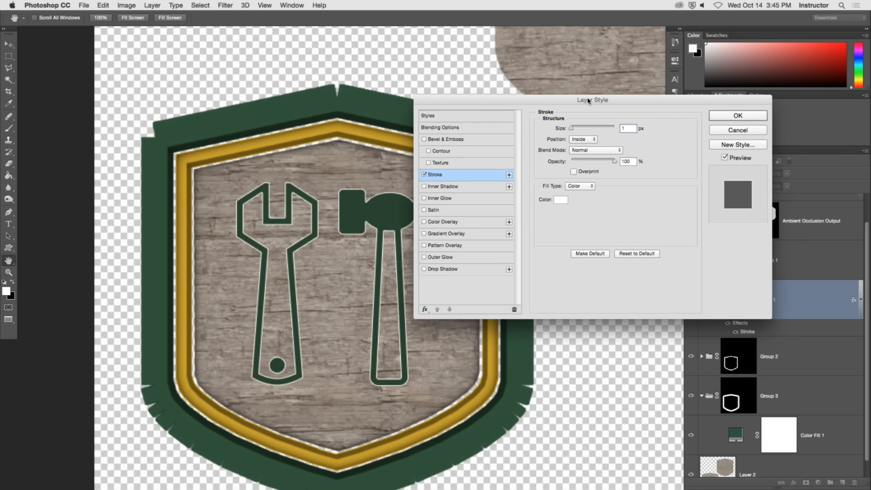
click(738, 117)
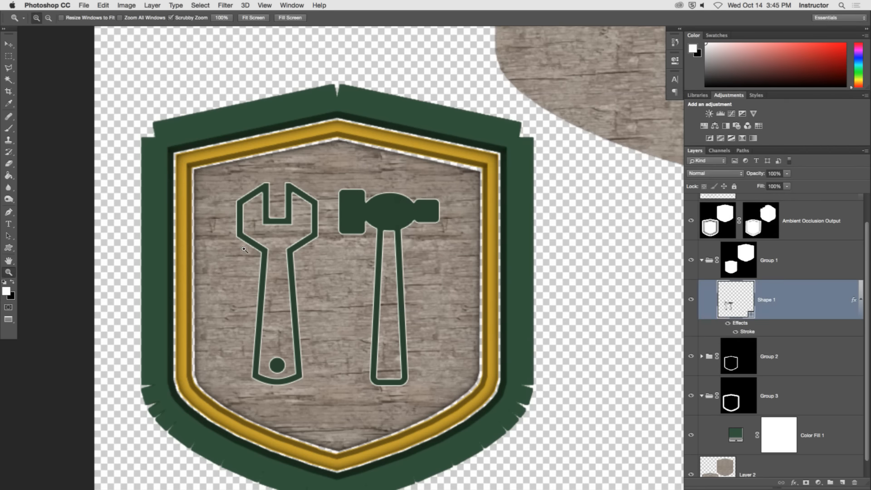
Collapse Shape 1's effects list and activate the Polygonal Lasso tool with the interface panels hidden.
double_click(8, 272)
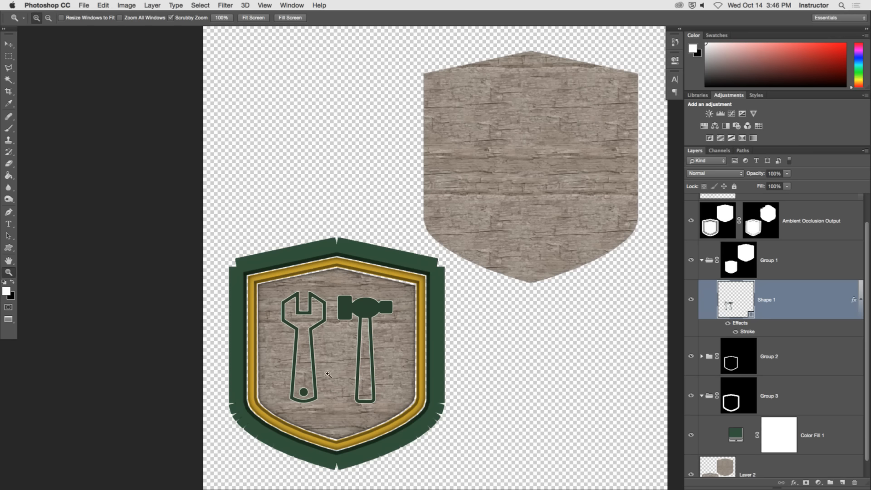
drag(333, 344, 365, 219)
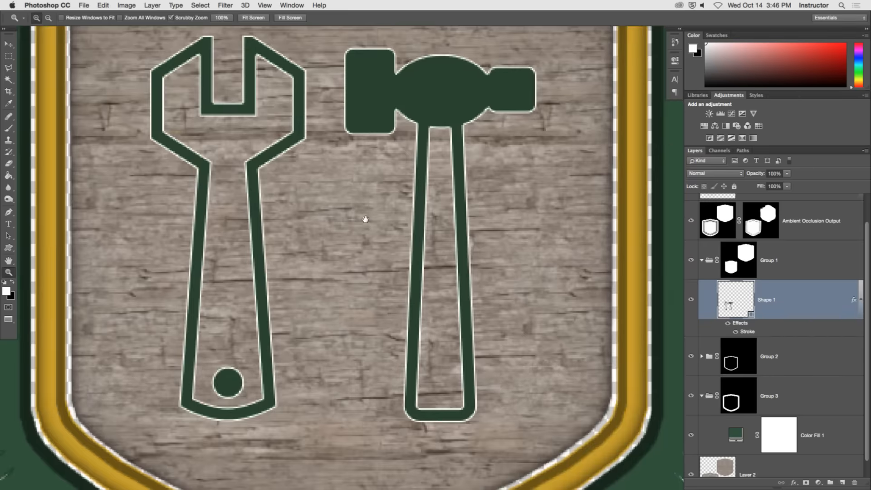
click(861, 298)
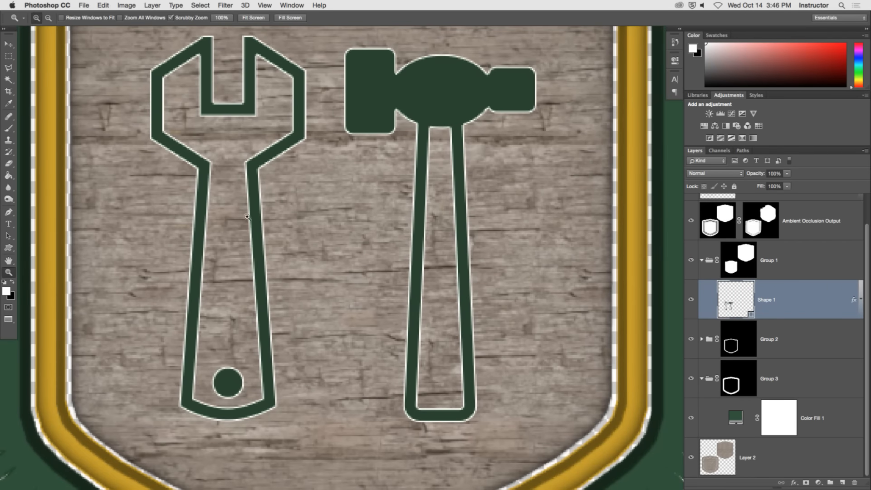
scroll(237, 189, up, 1)
click(8, 91)
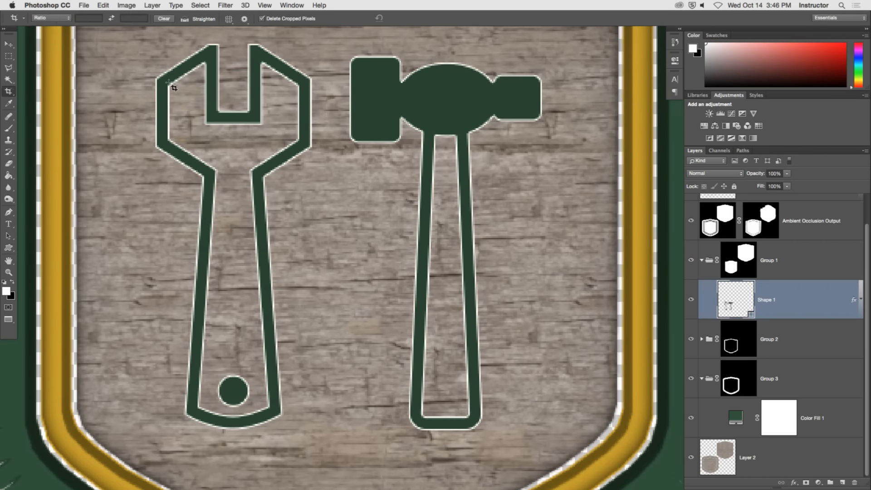
key(Tab)
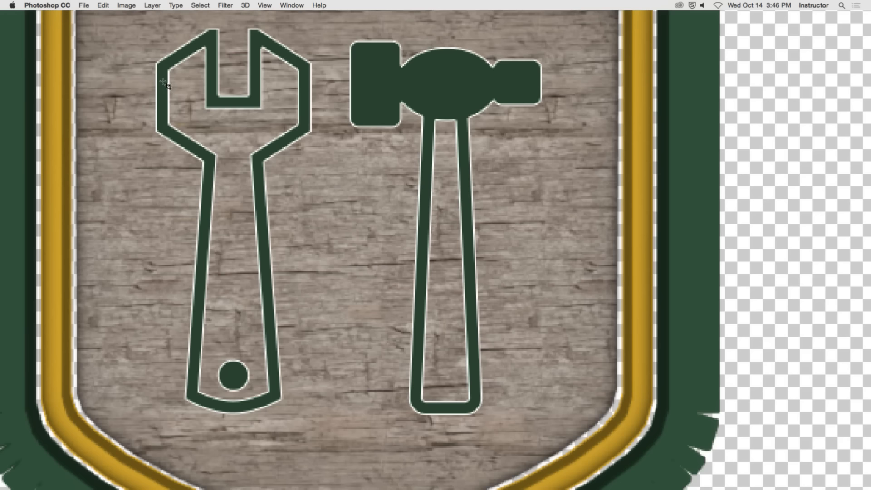
scroll(170, 89, up, 2)
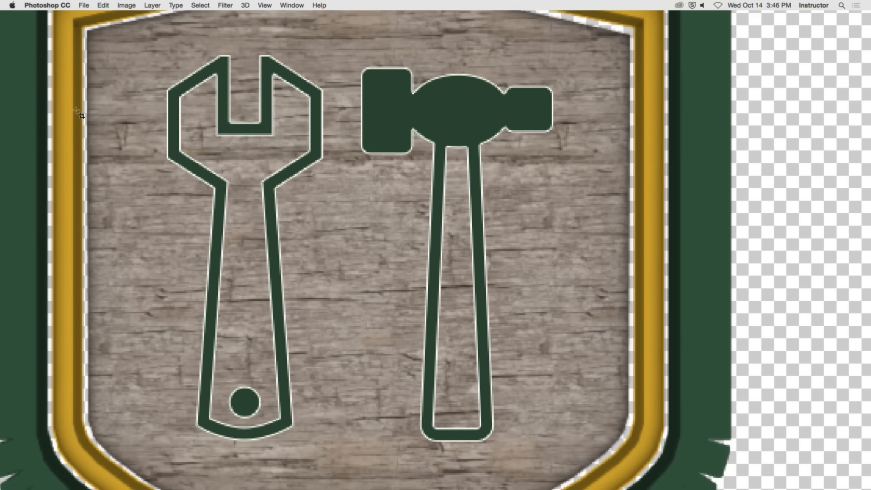
key(Tab)
click(8, 69)
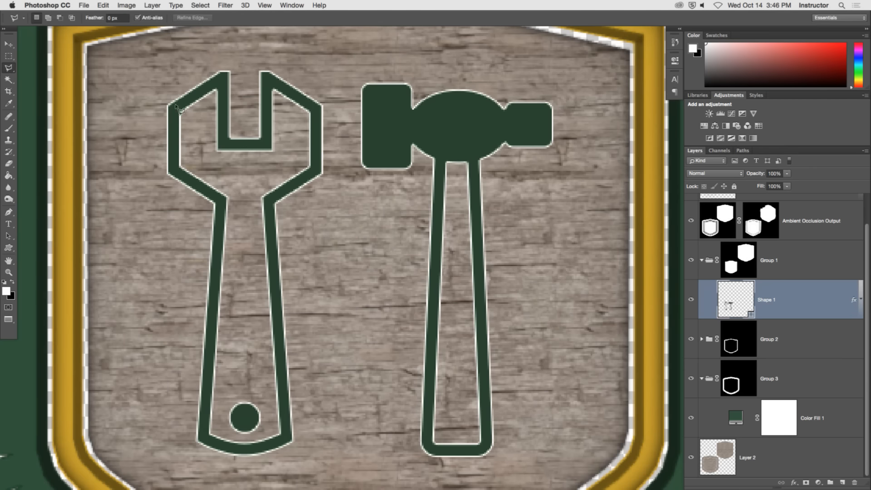
key(Tab)
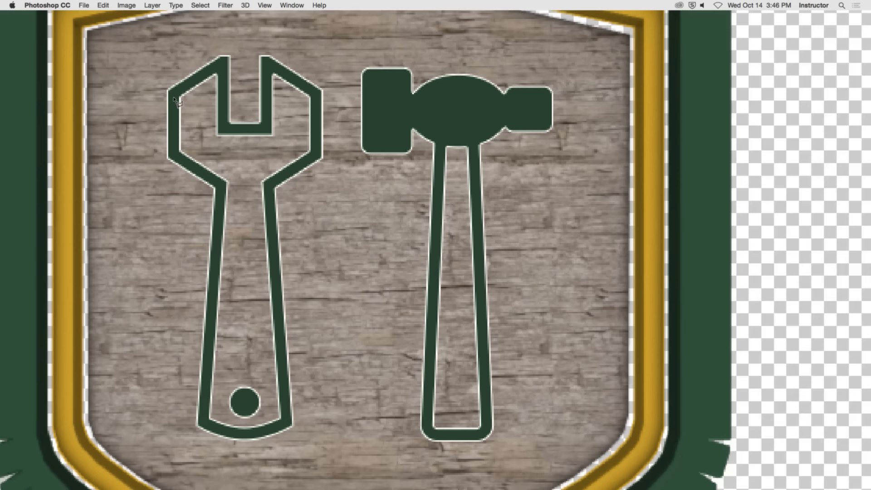
Start a polygonal selection along the middle of the wrench's green outline, tracing around the jaws to the neck.
click(219, 66)
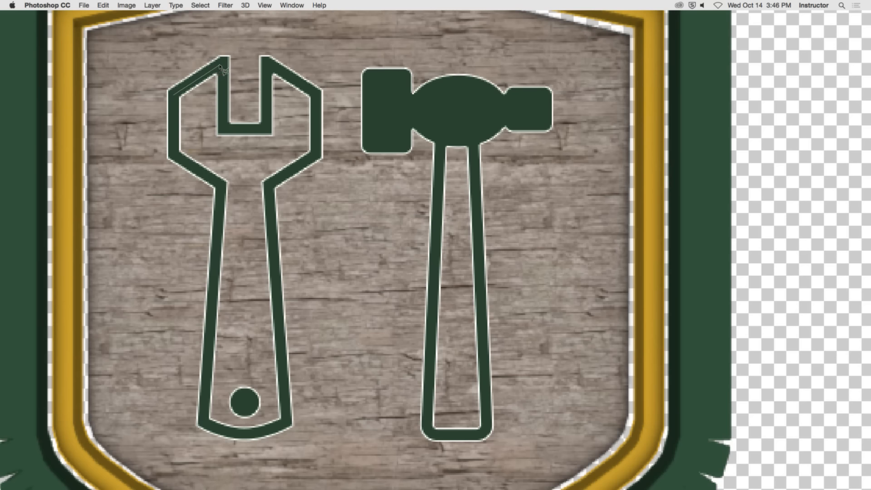
click(222, 128)
click(273, 132)
click(267, 66)
click(311, 92)
click(312, 153)
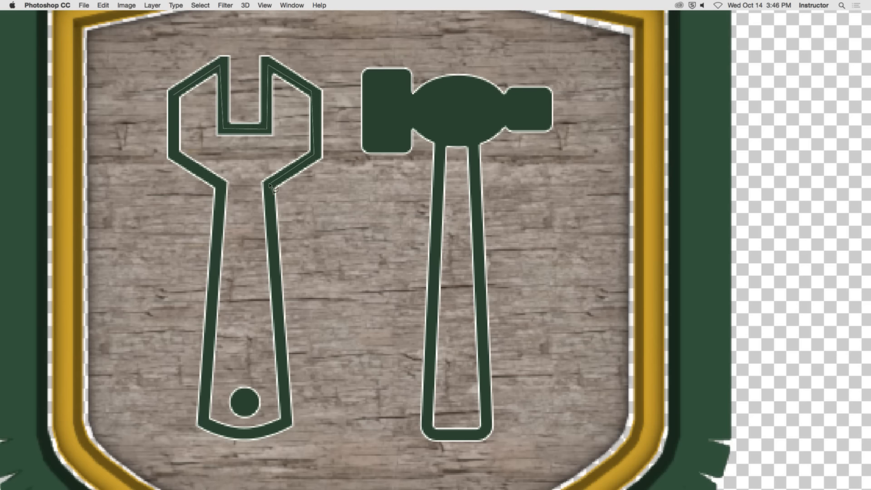
click(267, 186)
Continue the selection down the wrench handle, around its rounded end and back up, closing it at the starting point.
scroll(272, 217, down, 5)
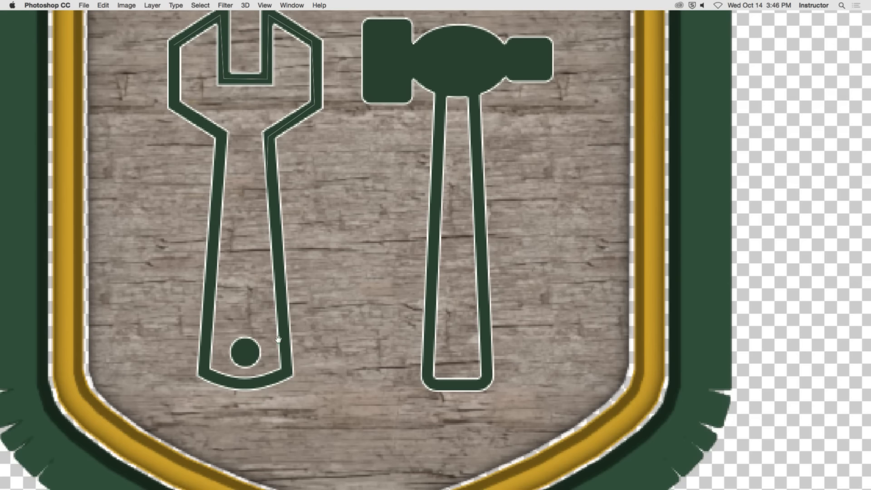
click(286, 372)
click(246, 385)
click(202, 375)
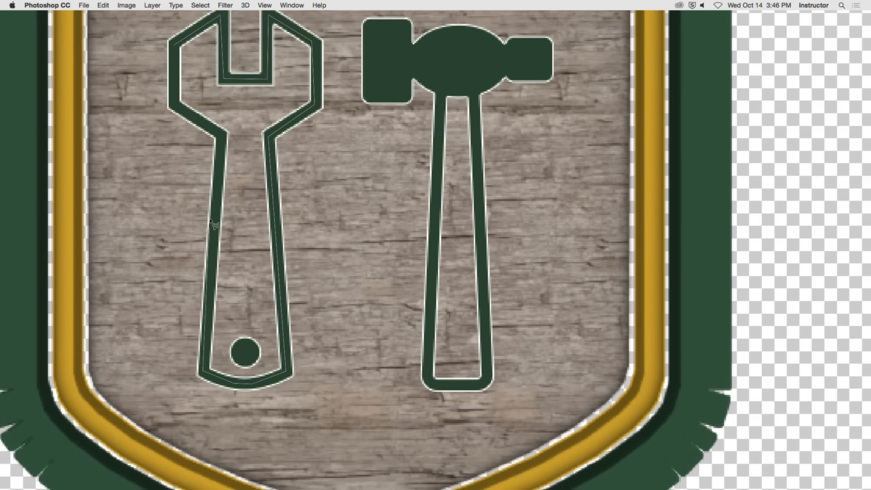
click(221, 134)
click(174, 106)
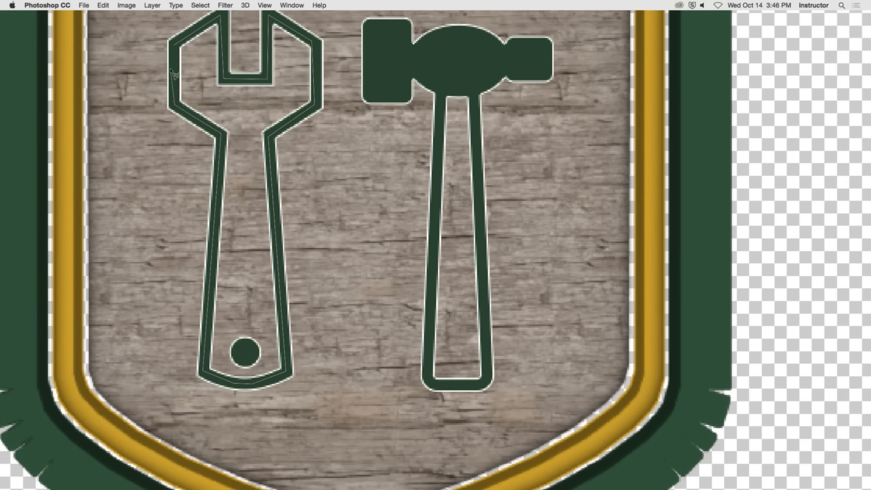
click(175, 46)
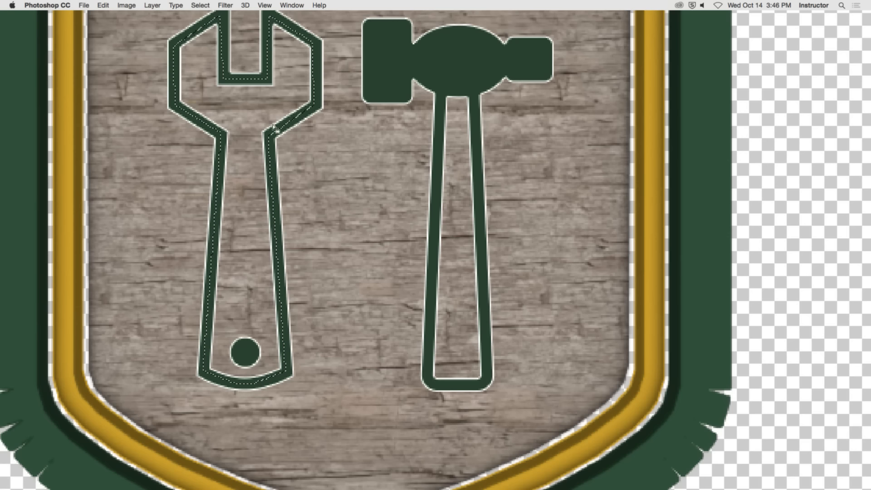
Fill the wrench selection with a Solid Color fill layer, using the dark green sampled from the hammer head.
key(Tab)
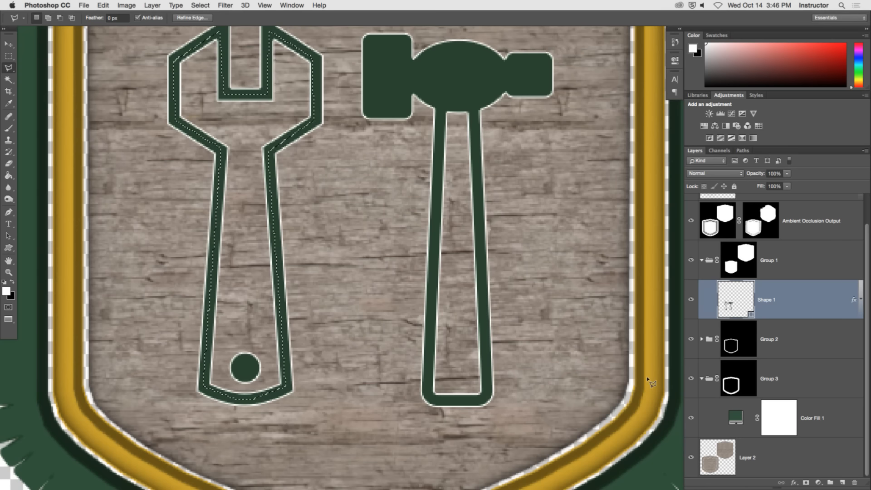
click(818, 482)
click(823, 327)
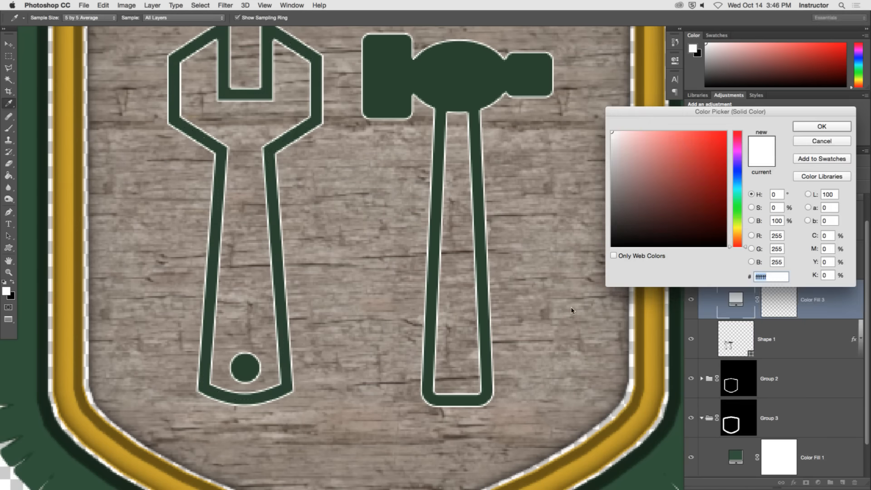
click(813, 130)
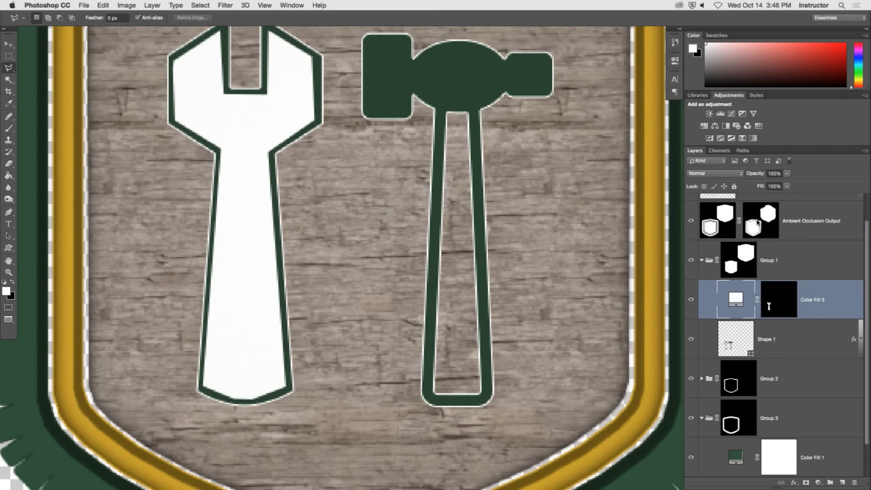
double_click(735, 299)
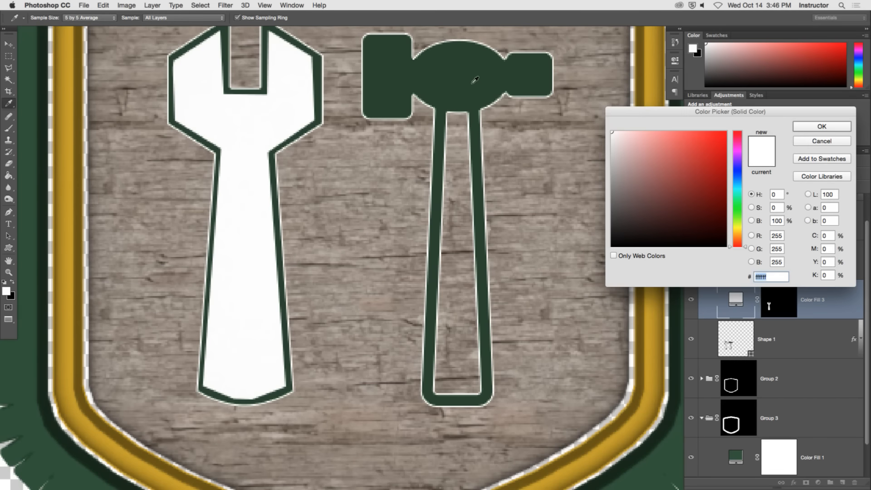
click(468, 74)
click(821, 126)
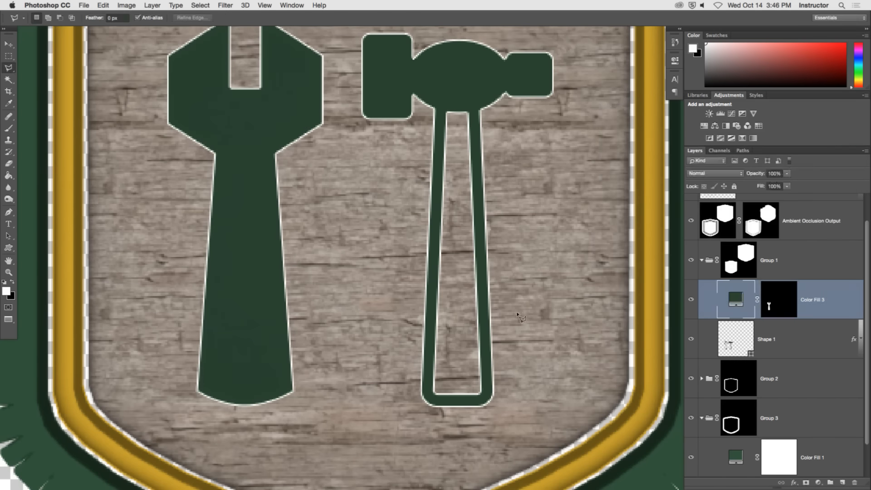
Move the Shape 1 layer above Color Fill 3 within Group 1.
mouse_move(343, 220)
mouse_down()
mouse_move(376, 249)
mouse_move(349, 224)
mouse_up()
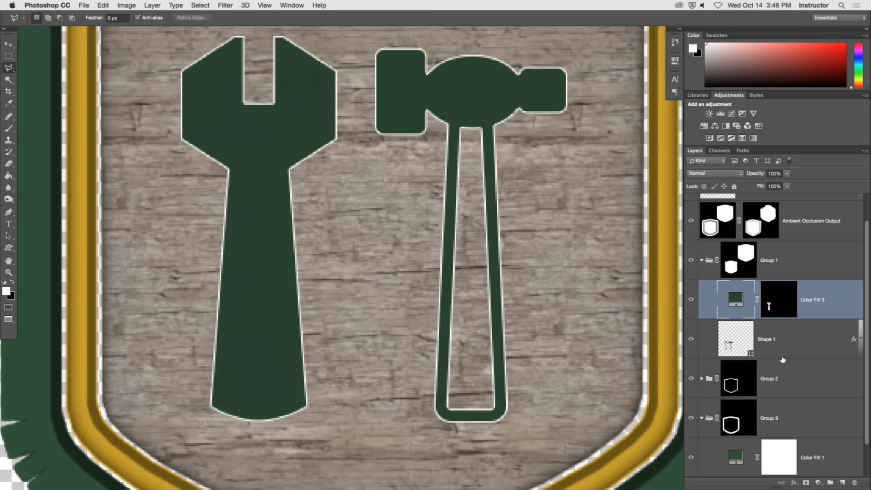
drag(734, 297, 731, 379)
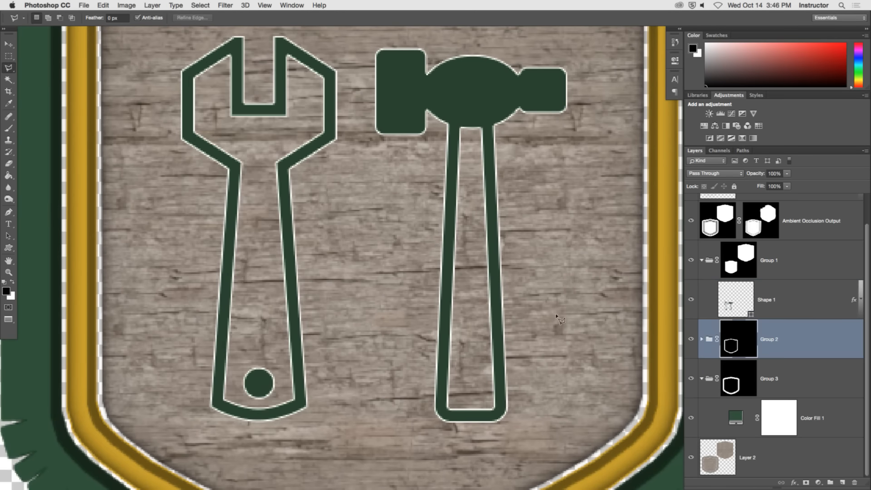
key(super+z)
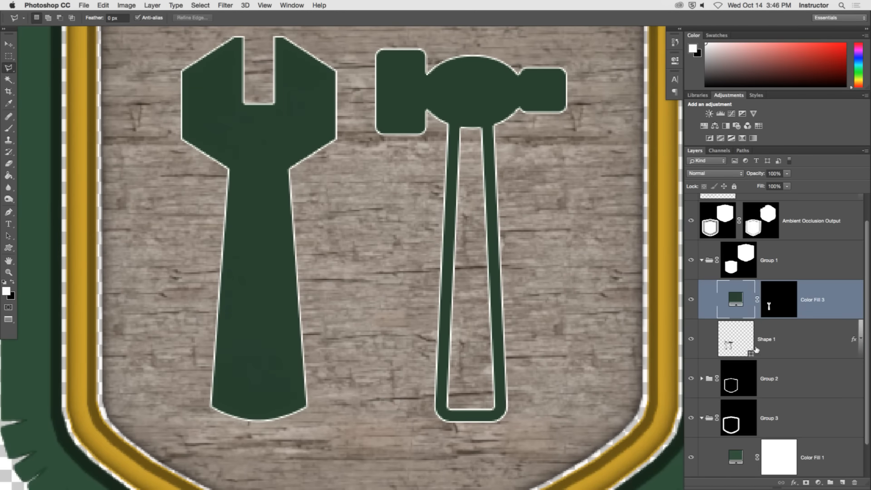
drag(734, 339, 726, 279)
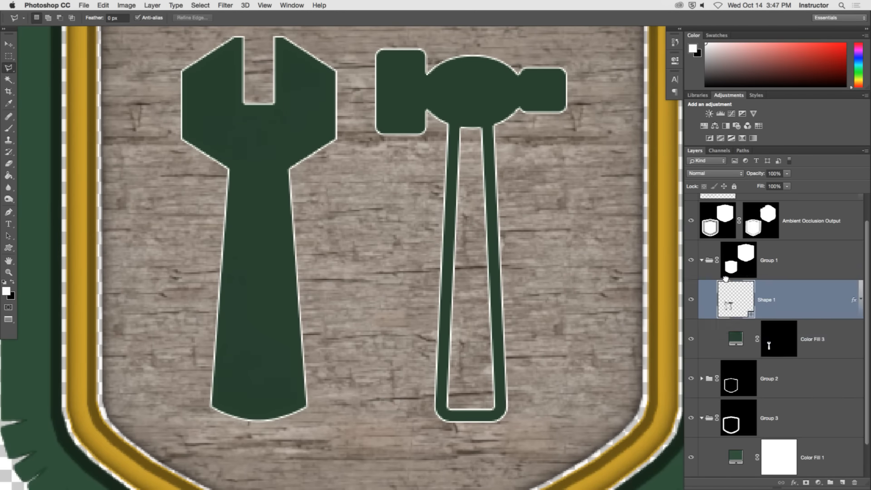
Outline the hammer handle with a polygonal selection, fill it with white on Color Fill 3's mask and deselect.
drag(389, 257, 444, 281)
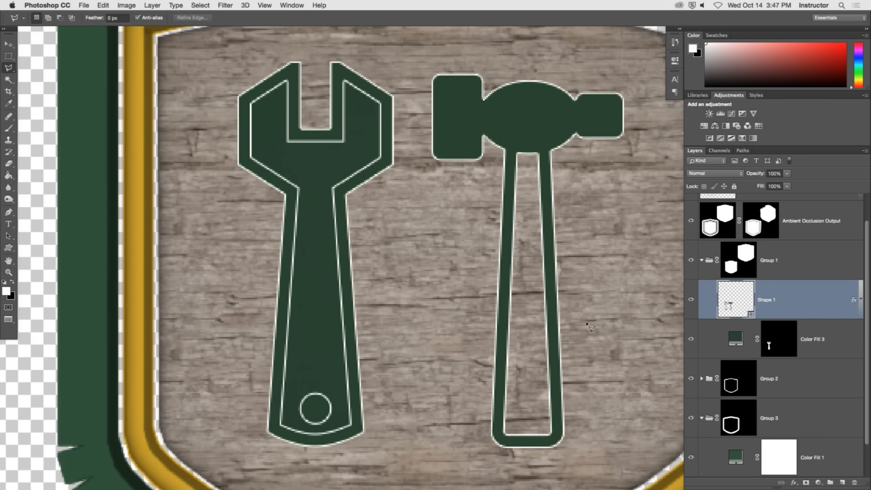
key(alt+bracketleft)
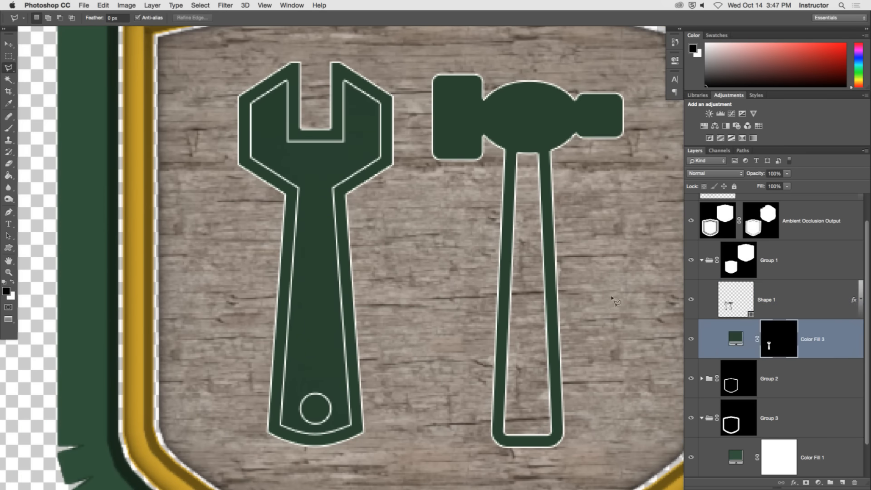
drag(521, 211, 492, 211)
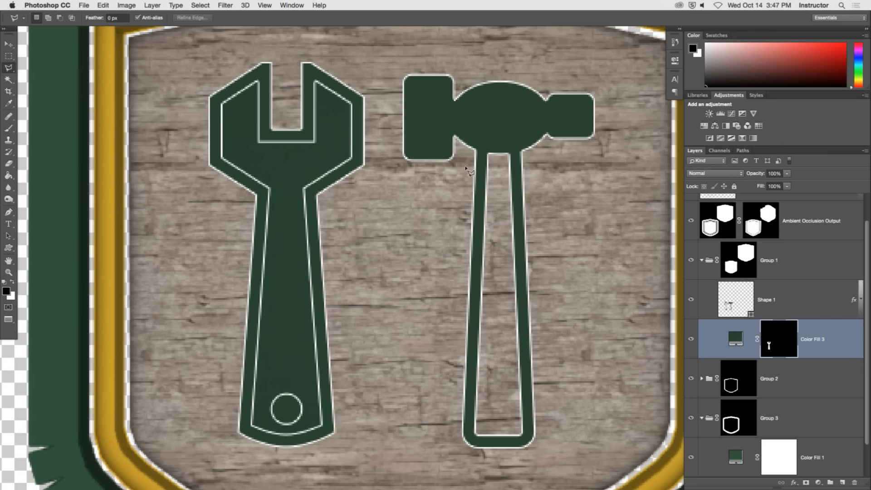
click(483, 161)
click(483, 143)
click(513, 144)
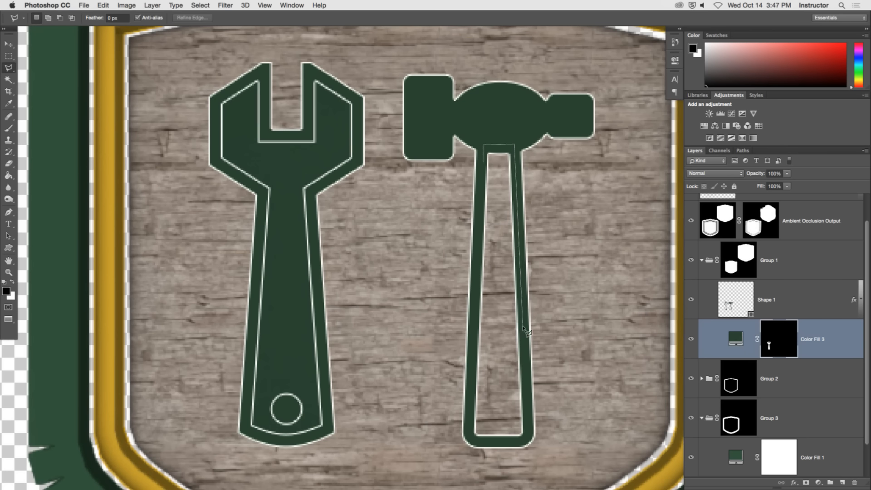
click(528, 438)
click(467, 438)
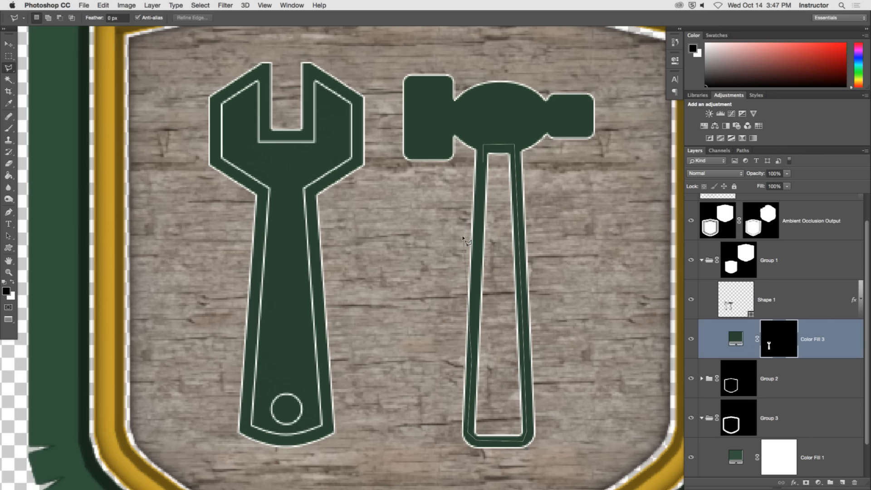
click(485, 165)
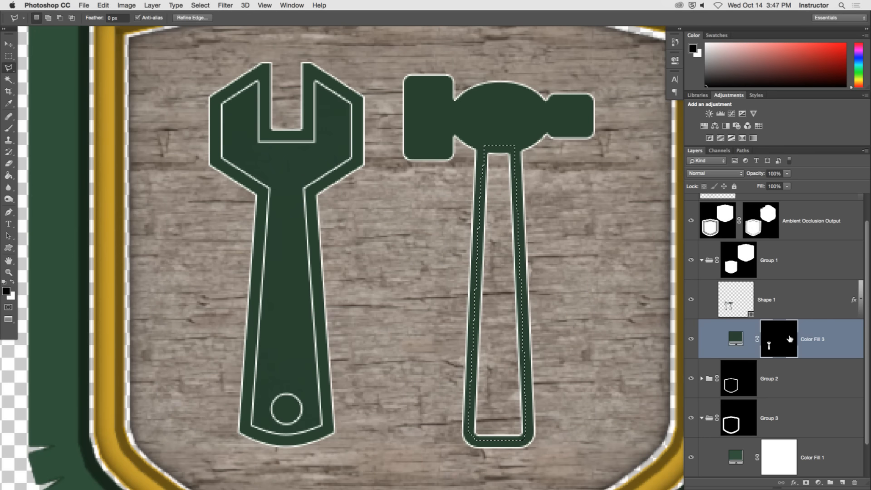
key(super+BackSpace)
key(super+d)
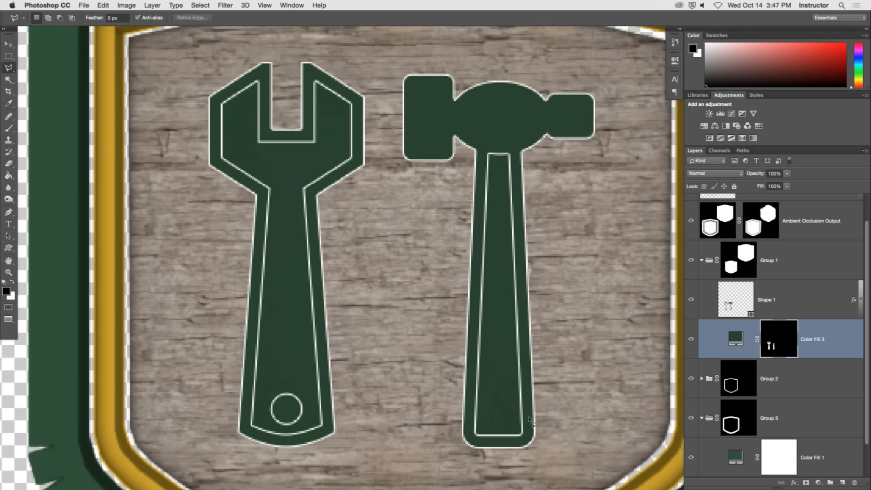
Collapse Group 1 and compare the whole sign with the group hidden and shown.
double_click(8, 272)
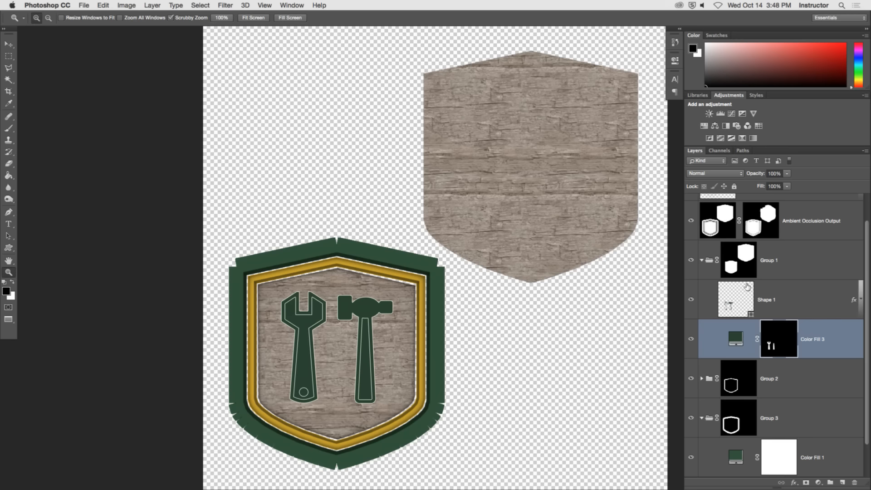
click(701, 260)
key(x)
click(690, 293)
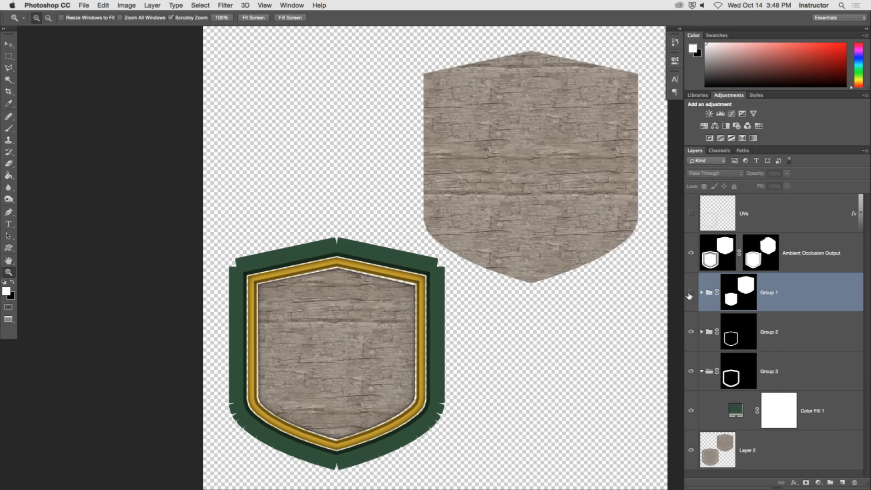
click(691, 293)
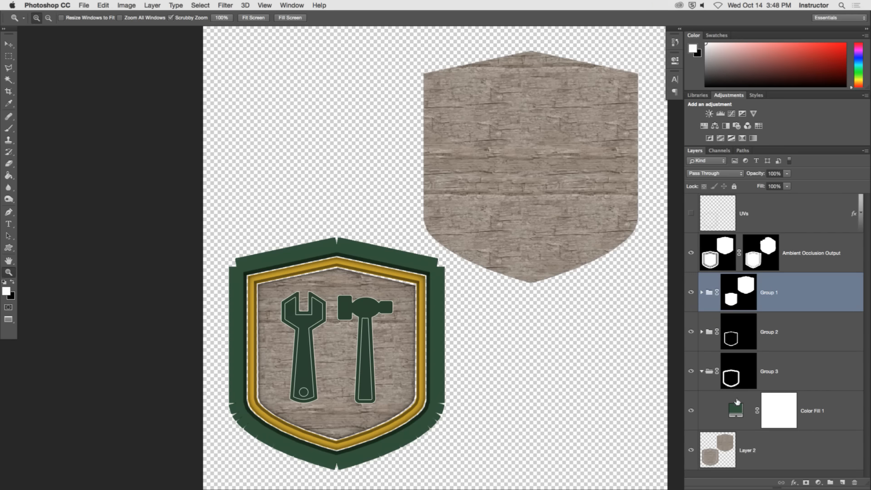
Set the blend mode of Color Fill 1 in Group 3 to Overlay.
click(739, 412)
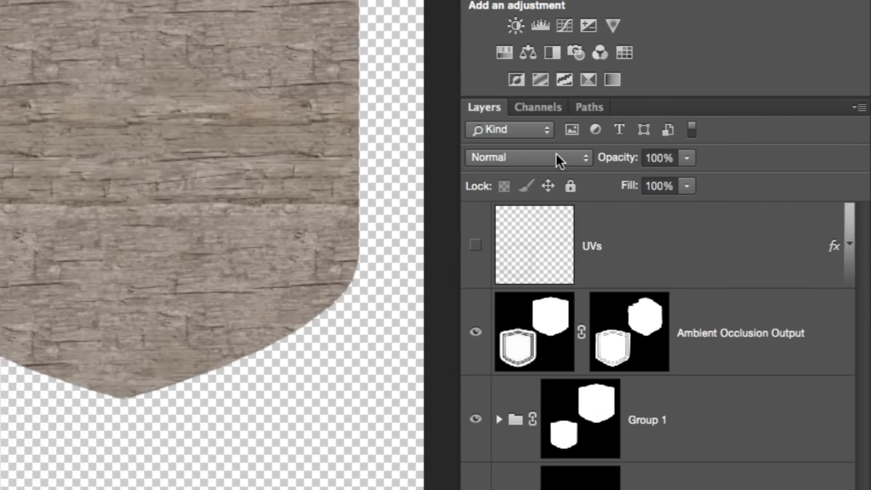
click(559, 160)
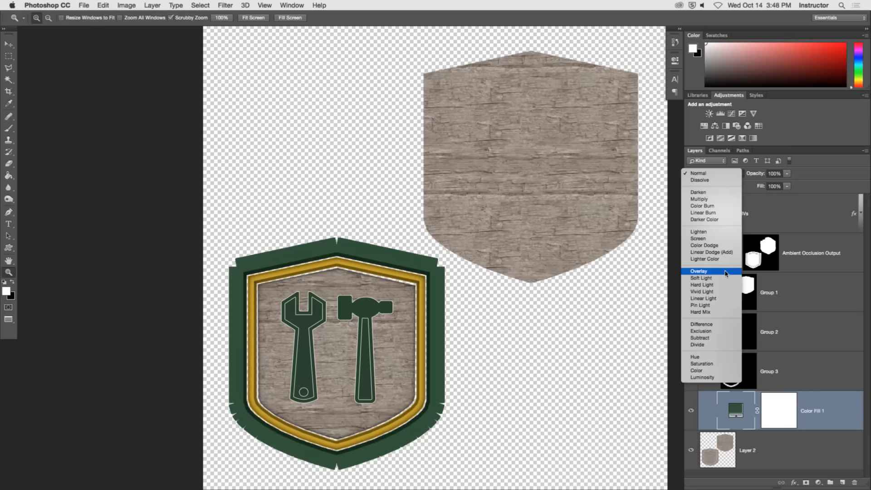
click(546, 372)
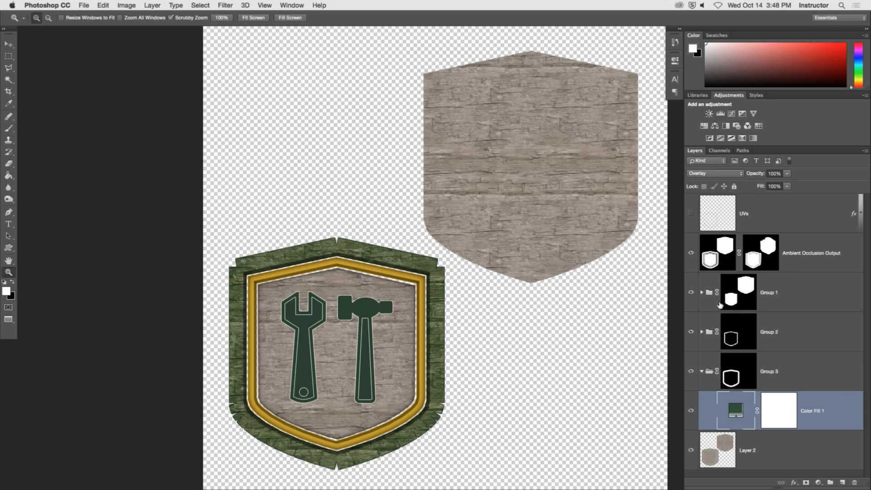
Try Multiply, Screen, Color Burn, Linear Burn, Darker Color and Darken as blend modes for Color Fill 1.
click(713, 173)
click(702, 102)
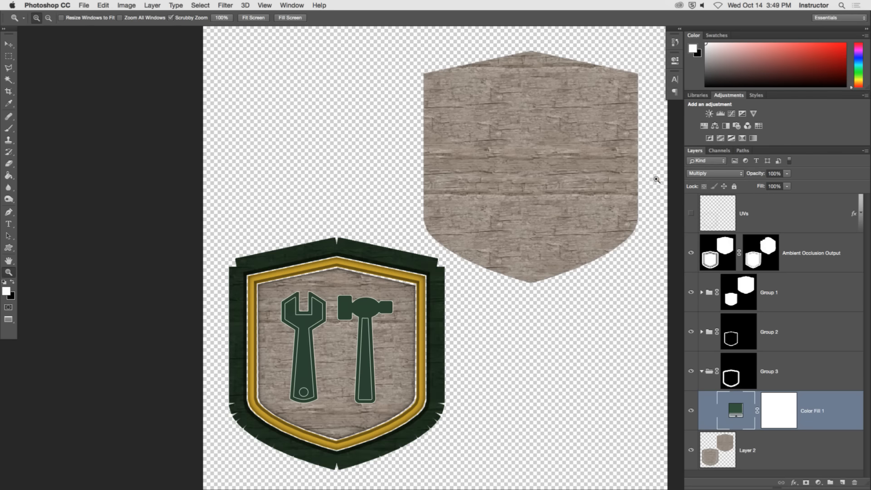
click(712, 174)
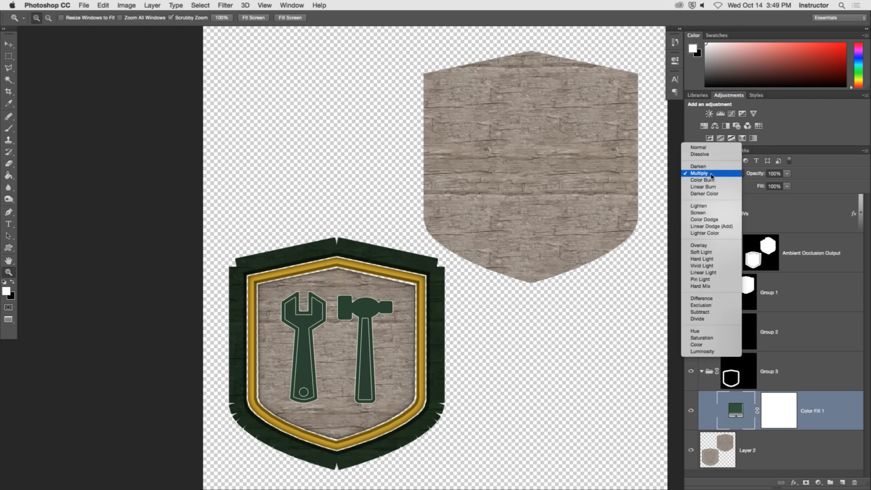
click(711, 213)
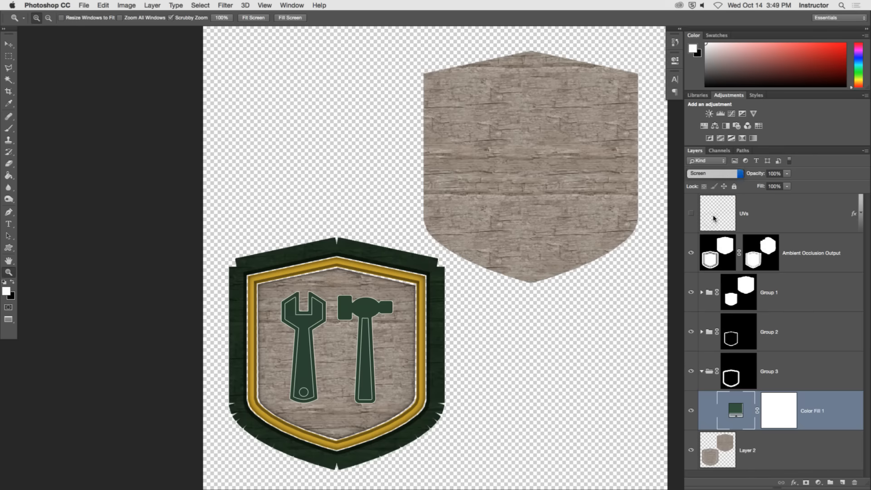
click(726, 174)
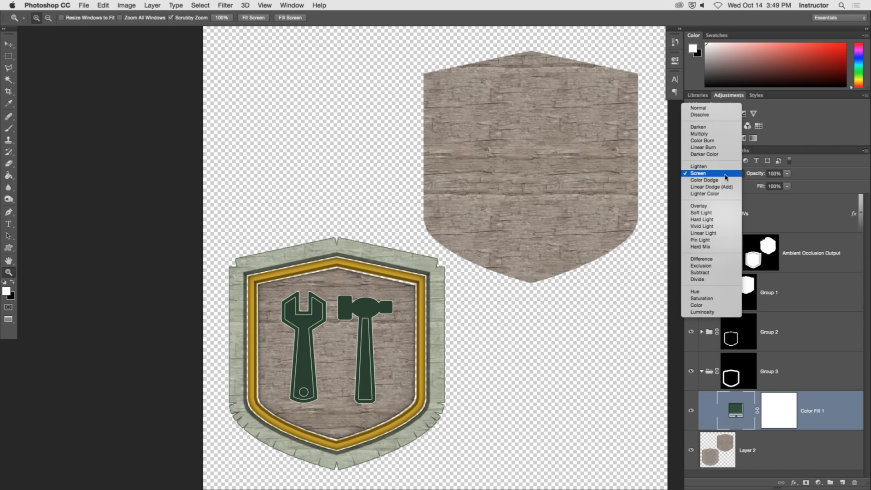
click(710, 141)
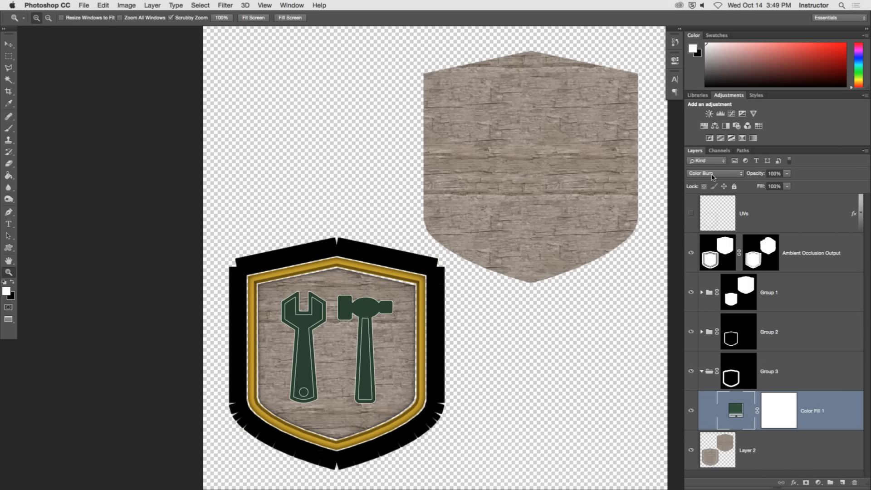
click(712, 176)
click(714, 180)
click(716, 176)
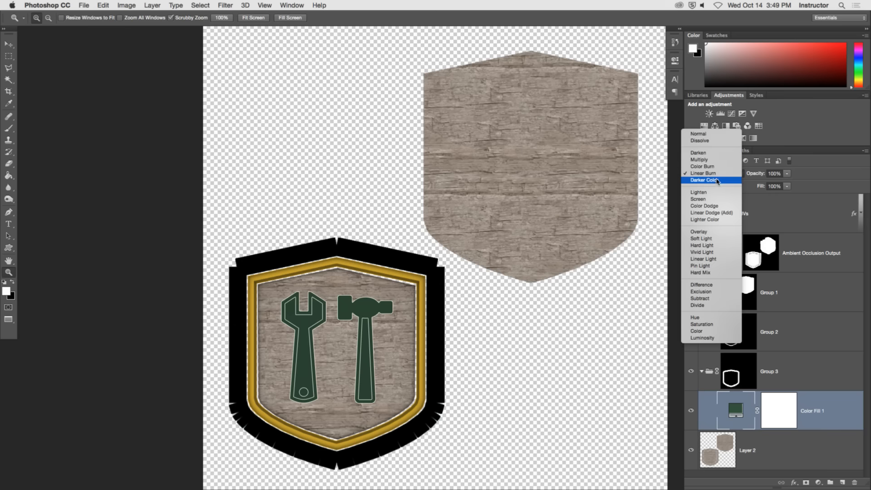
click(716, 181)
click(714, 174)
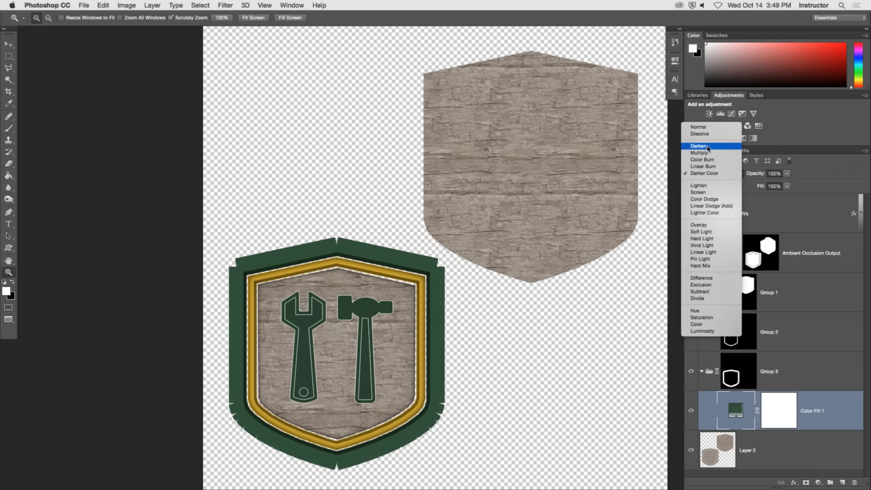
click(707, 146)
Try Lighten, Screen, Color Dodge, Linear Dodge (Add) and Lighter Color as blend modes on the outer frame's green fill.
click(702, 177)
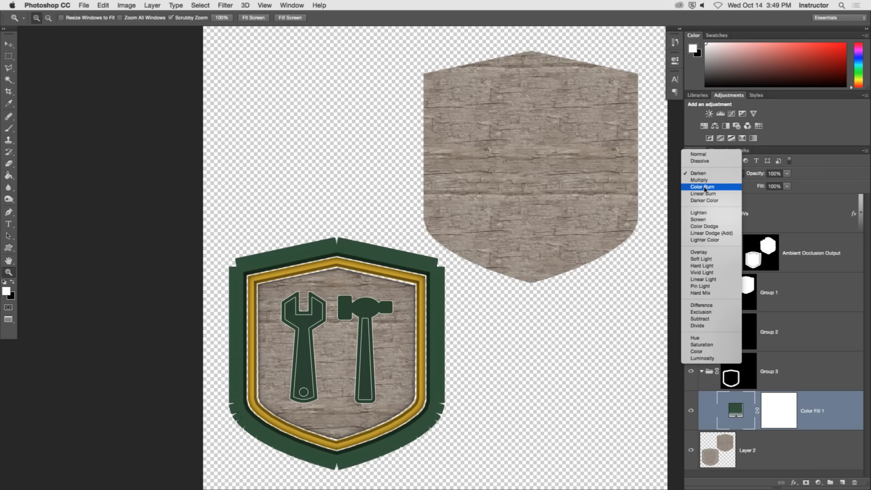
click(705, 216)
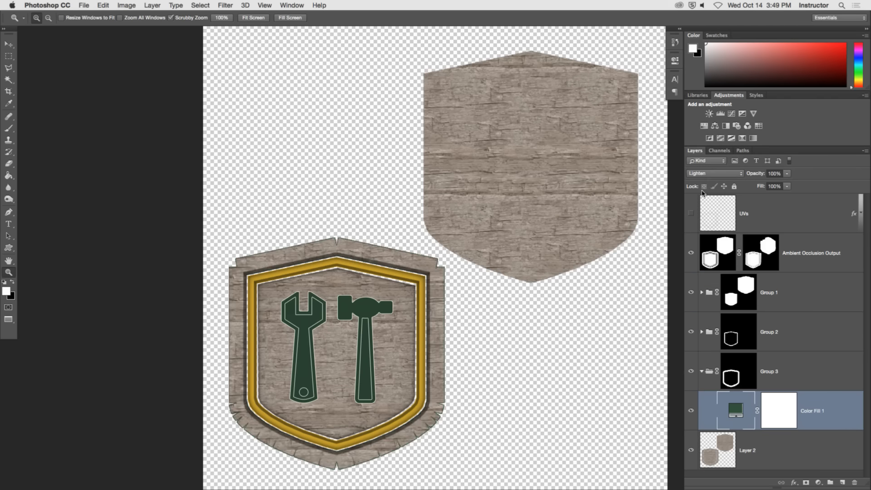
click(708, 174)
click(703, 180)
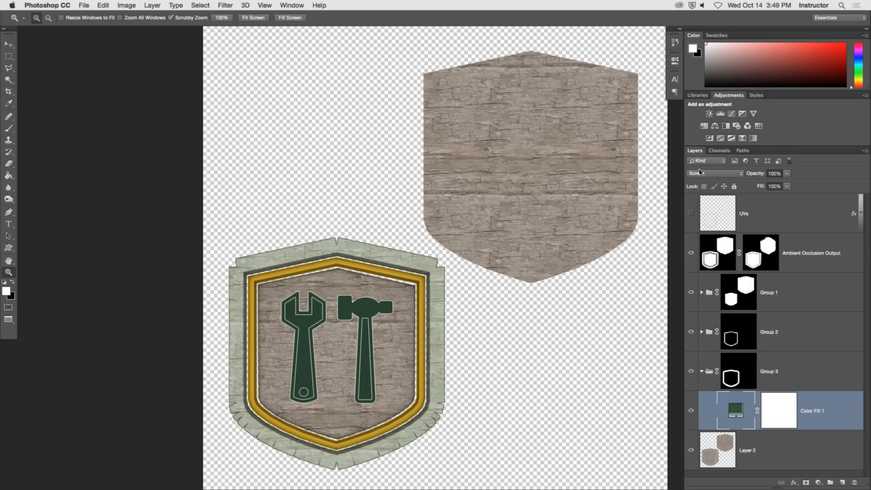
click(699, 173)
click(703, 180)
click(706, 173)
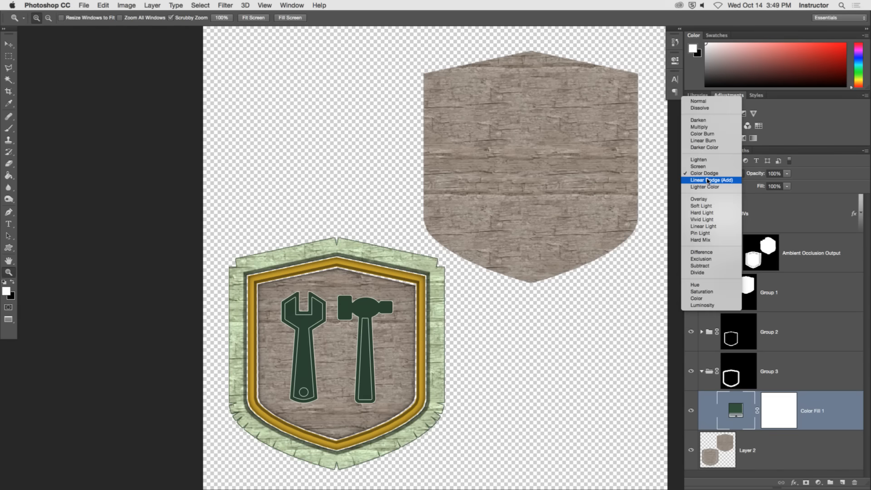
click(707, 180)
click(707, 173)
click(709, 180)
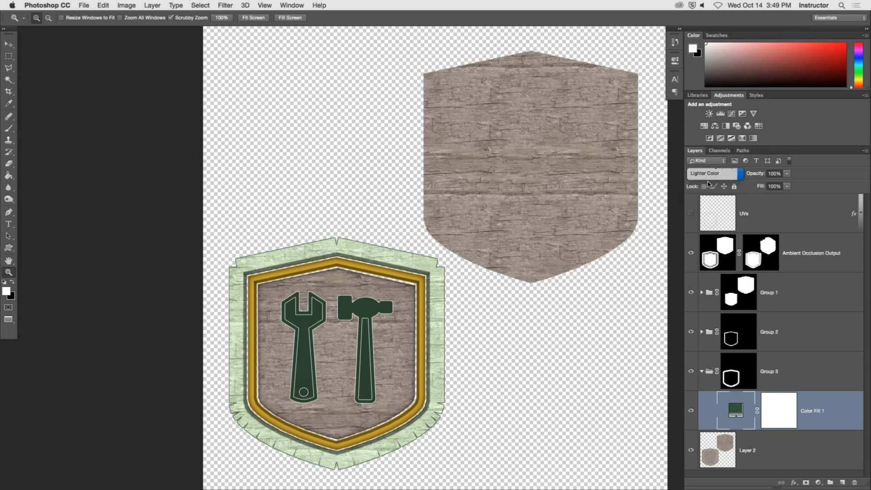
Try Soft Light, Hard Light, Vivid Light, Linear Light, Pin Light and Hard Mix on the outer frame's green fill.
click(706, 174)
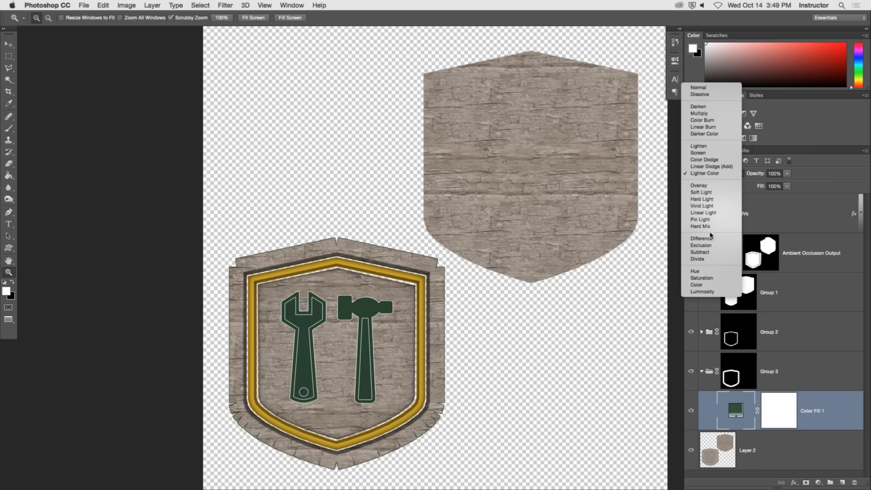
click(705, 192)
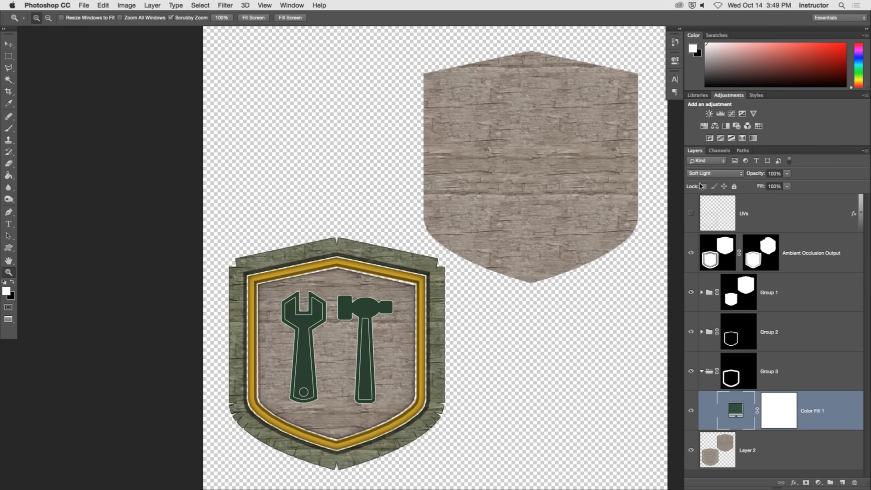
click(703, 175)
click(703, 180)
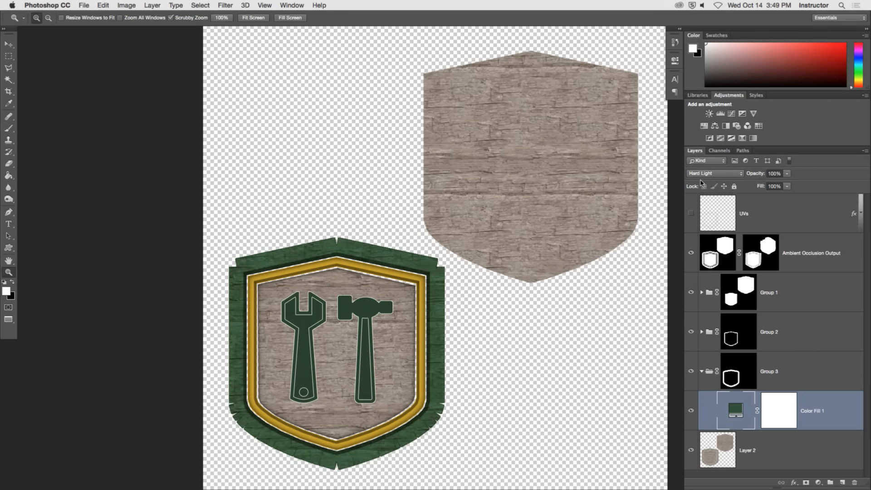
click(705, 174)
click(708, 182)
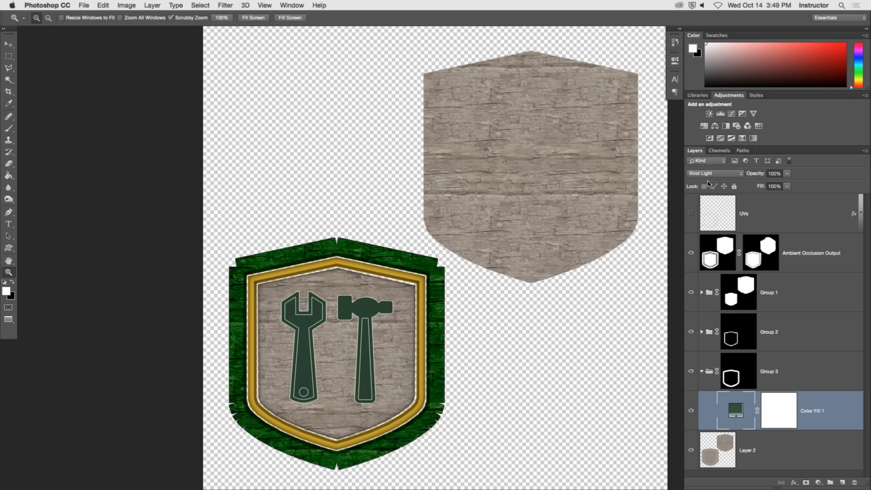
click(705, 175)
click(710, 181)
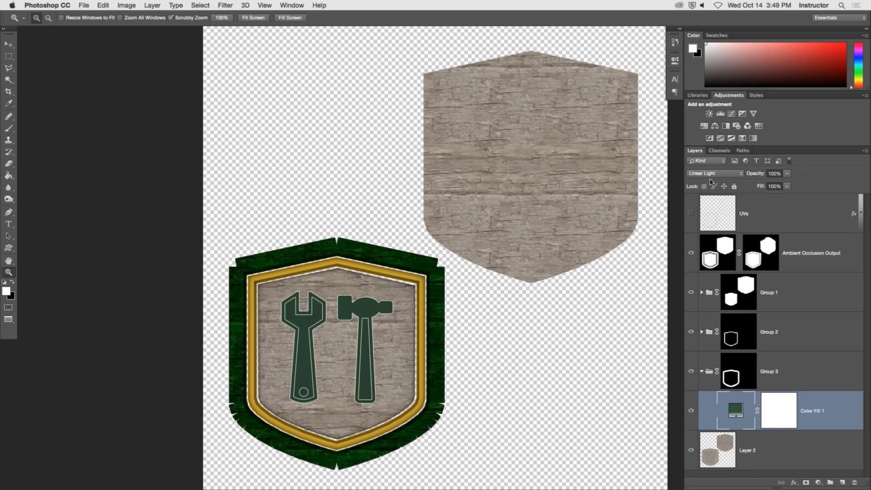
click(708, 176)
click(708, 180)
click(708, 175)
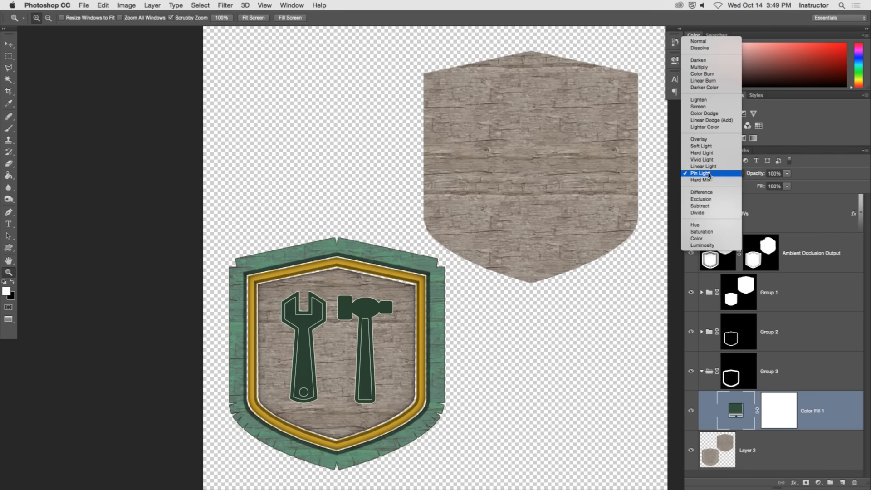
click(710, 181)
Set Color Fill 1's blend mode to Hard Light and inspect the sign up close.
click(707, 177)
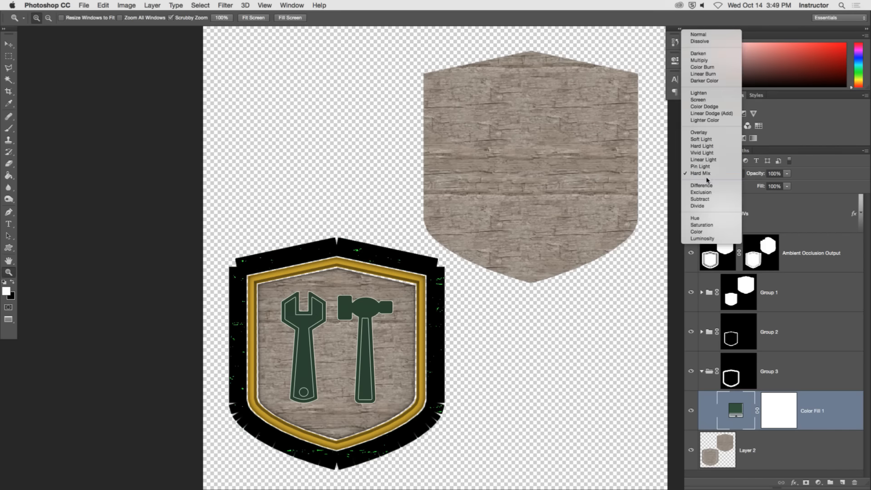
click(705, 150)
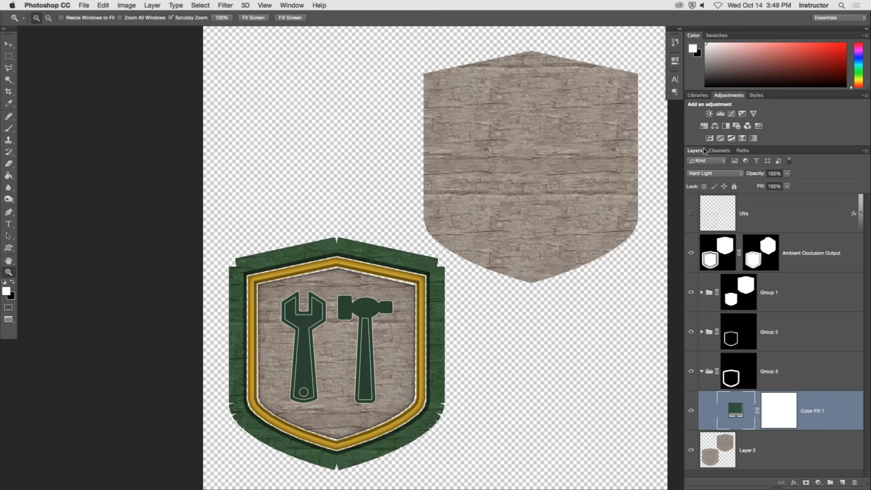
drag(431, 298, 479, 202)
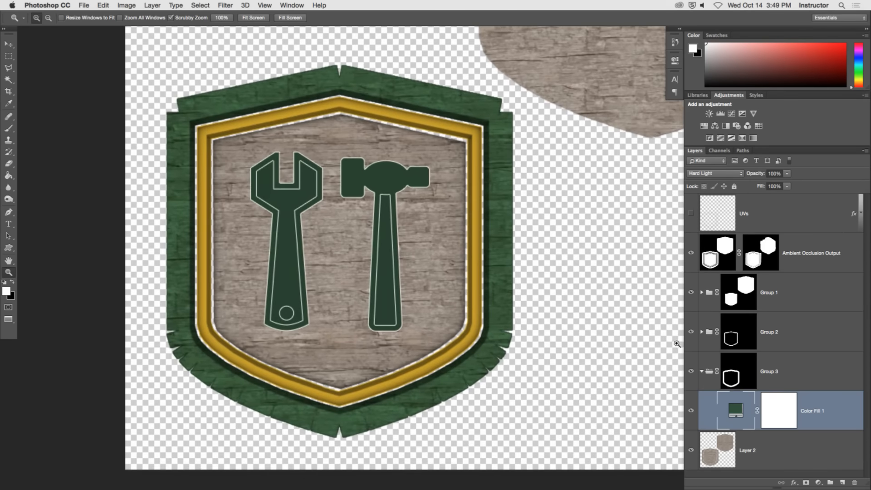
Set Color Fill 1's blend mode back to Normal and make its layer mask active.
click(715, 173)
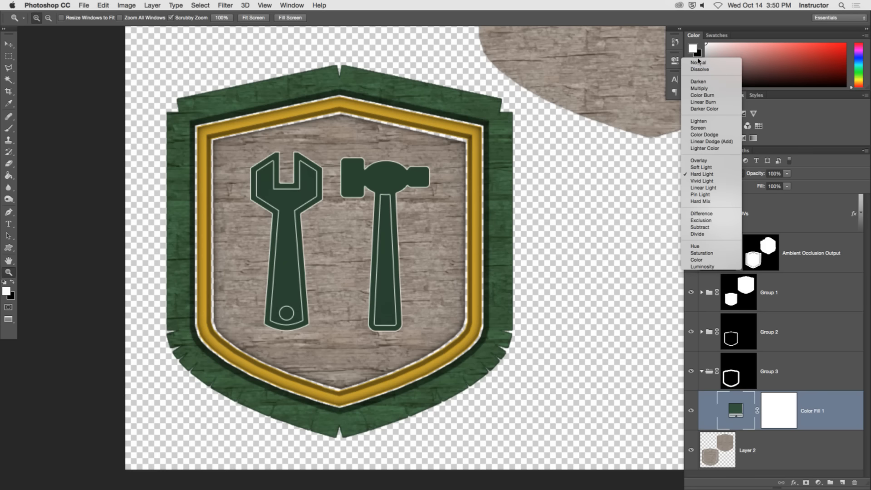
click(698, 61)
drag(511, 310, 529, 299)
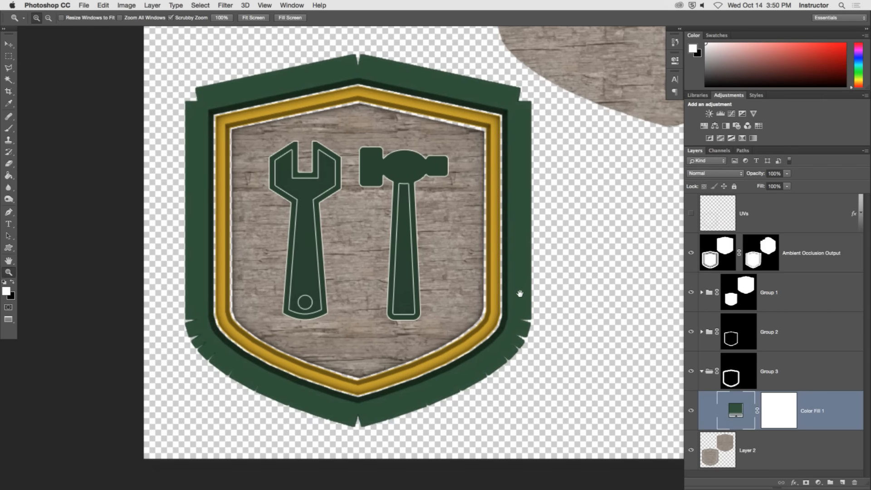
click(789, 411)
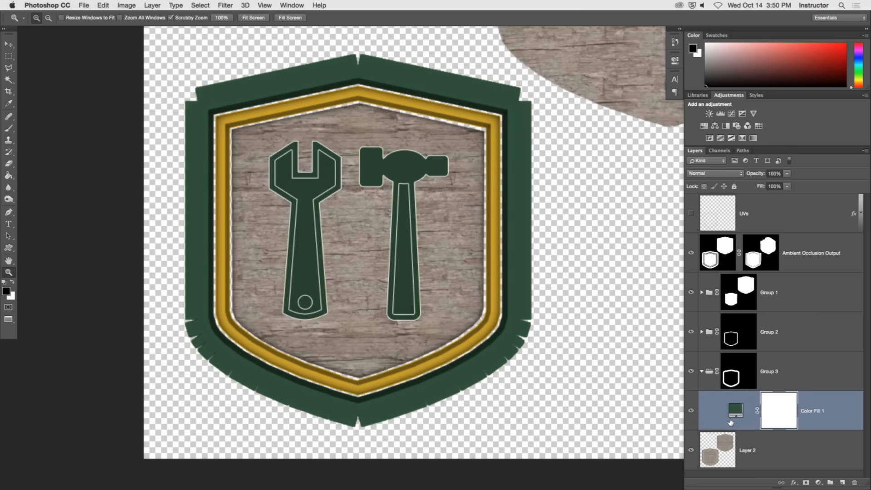
Isolate the Layer 2 wood texture, compare its colour channels, and duplicate the Red channel.
alt+click(691, 451)
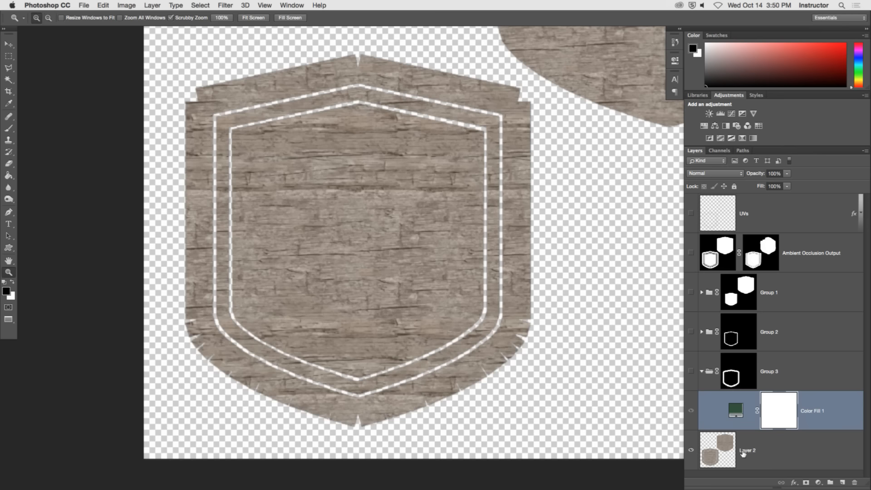
click(719, 151)
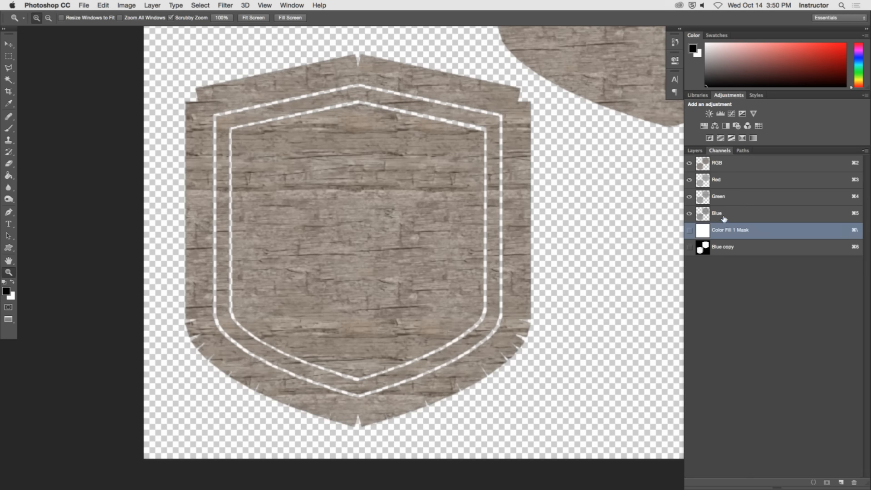
click(723, 214)
click(724, 200)
click(727, 184)
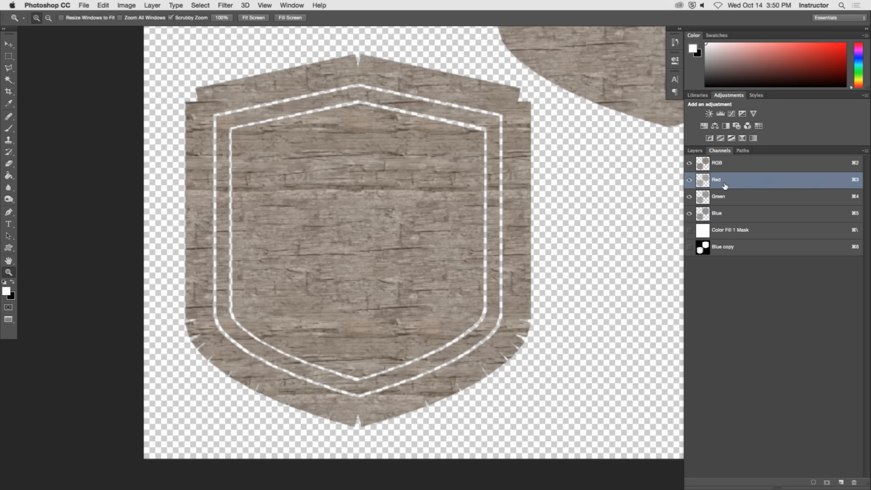
click(725, 214)
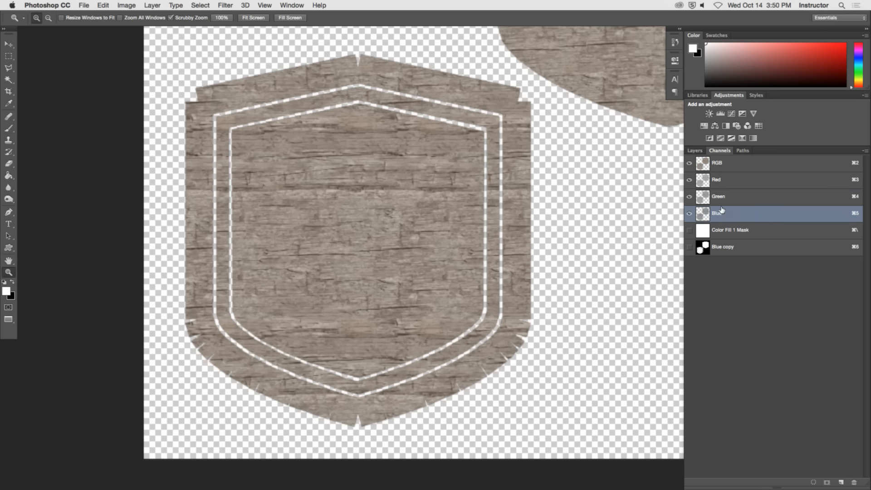
click(725, 182)
shift+click(709, 198)
drag(721, 180, 840, 482)
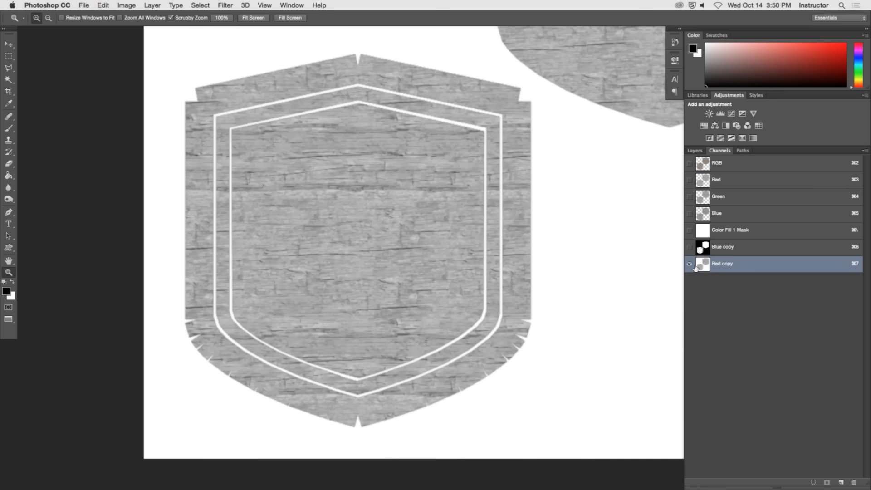
Increase the contrast of the Red copy channel using Levels with input black 103 and white 195.
key(super+l)
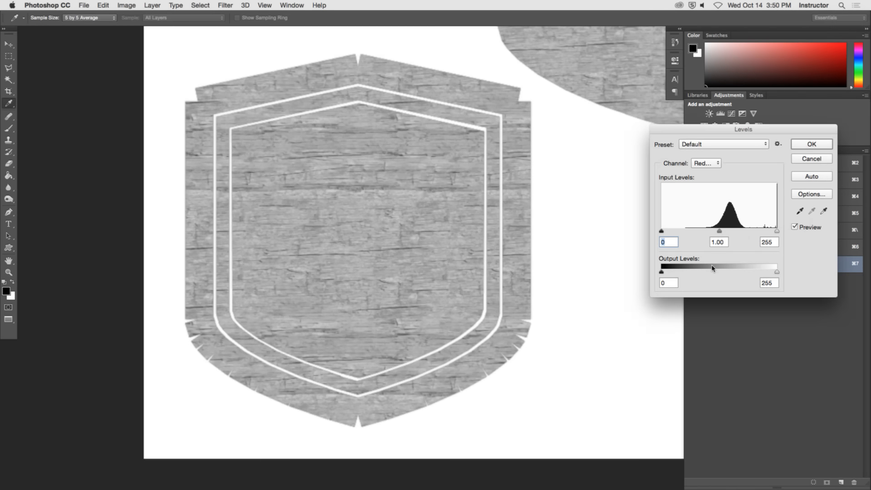
drag(661, 231, 708, 232)
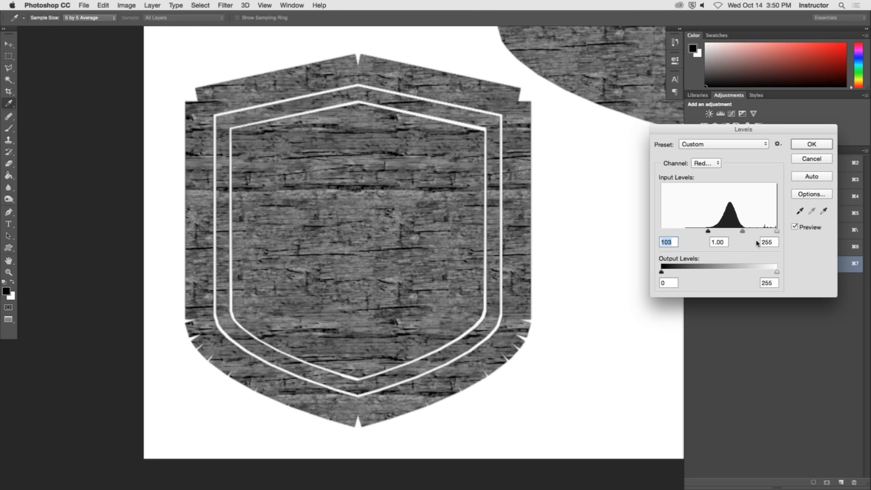
drag(776, 232, 750, 232)
click(749, 231)
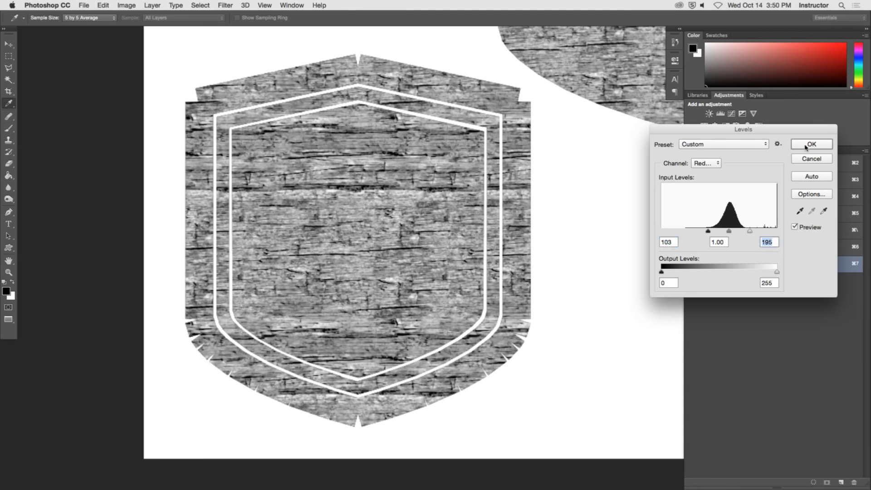
click(810, 144)
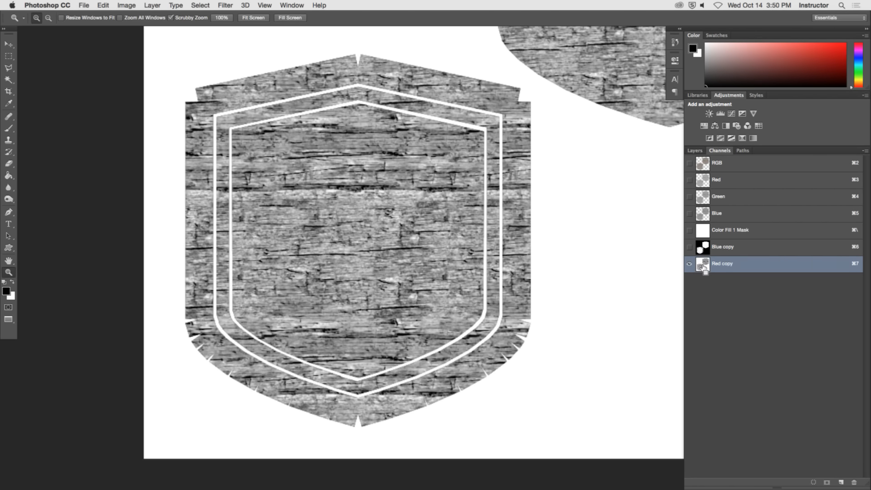
Load Red copy as a selection, fill it with black on Color Fill 1's mask, and show Group 3 again.
super+click(702, 265)
key(F7)
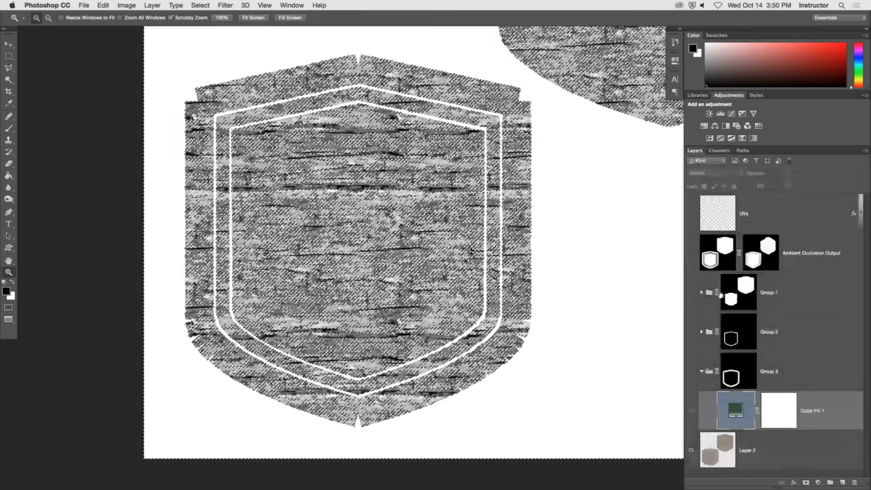
click(779, 422)
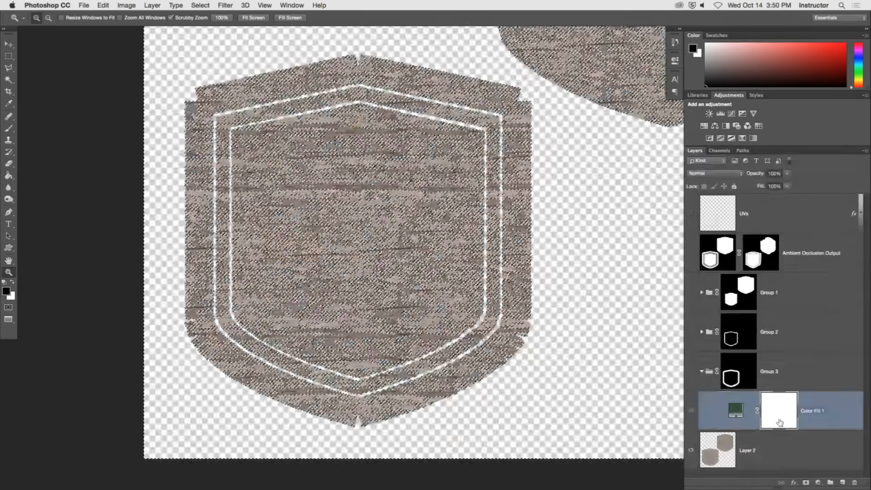
key(alt+BackSpace)
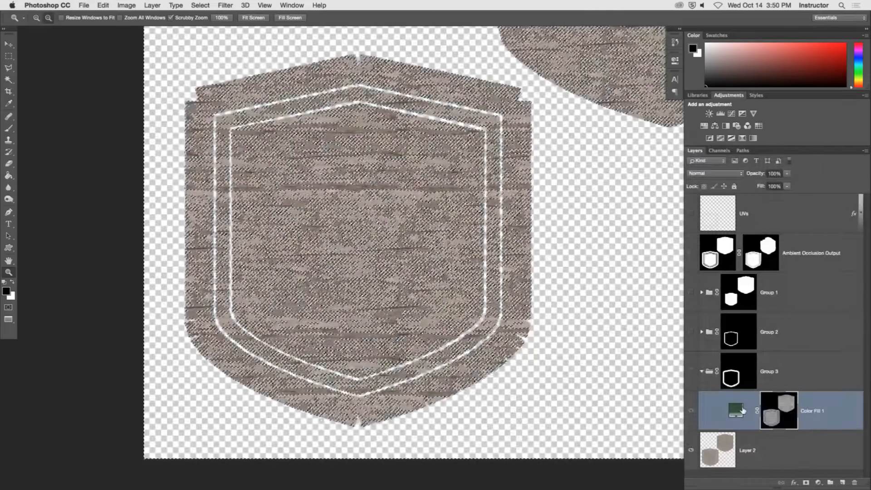
click(690, 371)
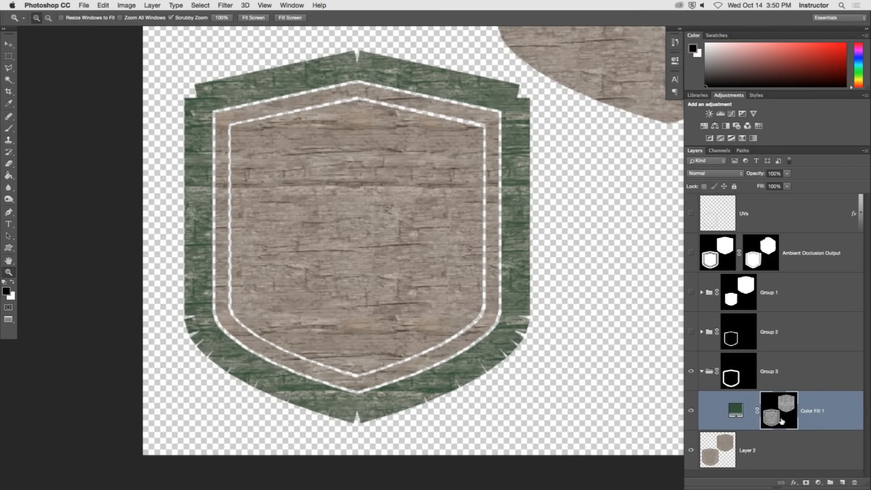
Try inverting Color Fill 1's layer mask, and reverse the inversion.
key(super+l)
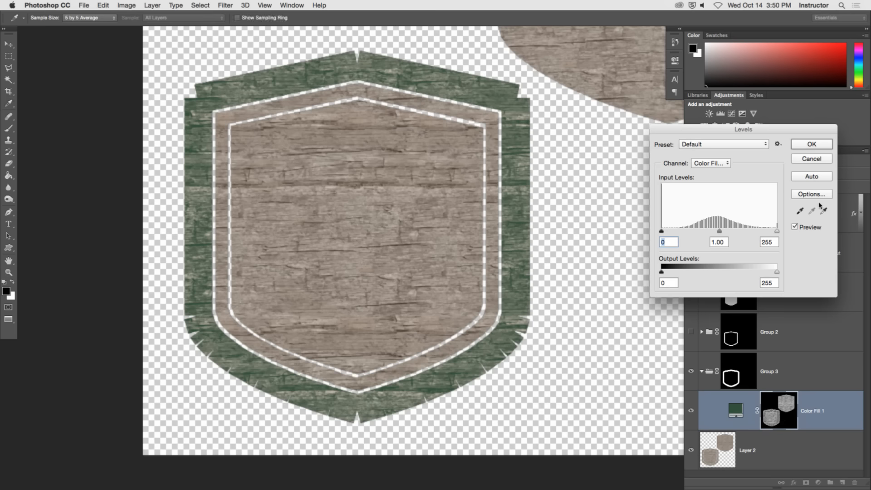
click(823, 158)
key(super+i)
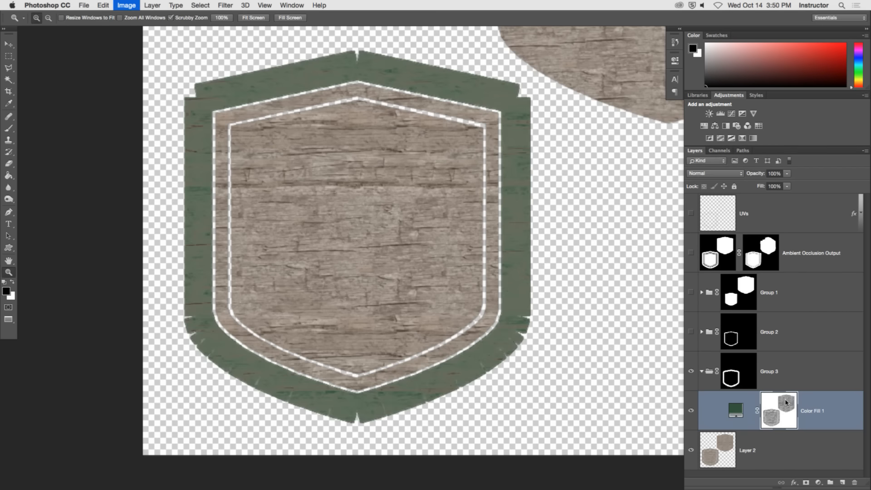
key(super+i)
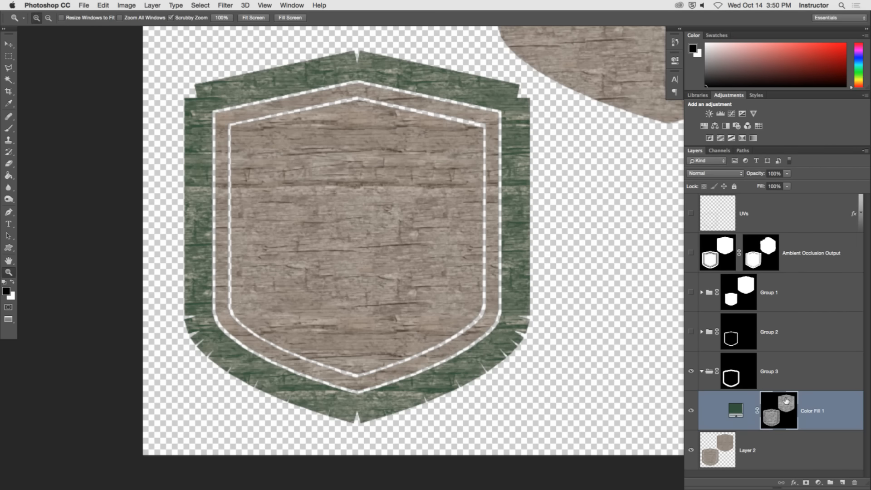
Brighten Color Fill 1's mask using Levels with the midtone input at 2.28.
key(super+l)
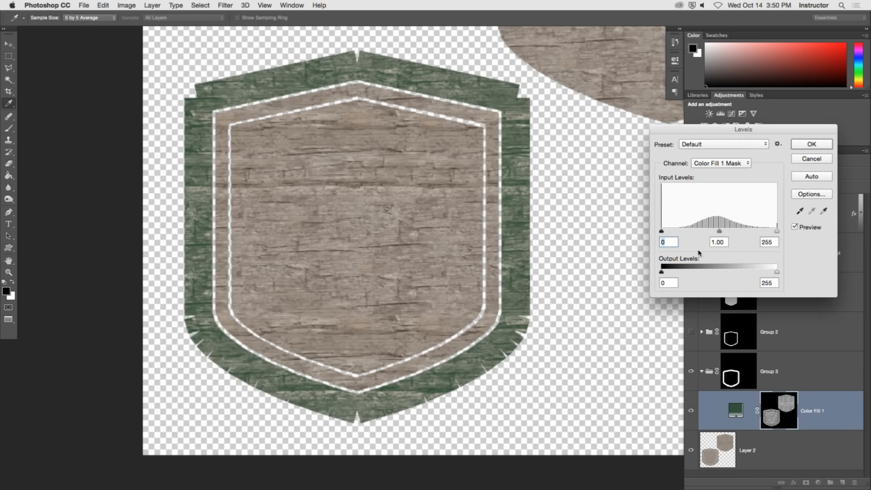
drag(661, 230, 622, 235)
drag(718, 231, 686, 234)
mouse_move(777, 231)
mouse_down()
mouse_move(713, 236)
mouse_move(795, 238)
mouse_move(738, 238)
mouse_move(768, 241)
mouse_up()
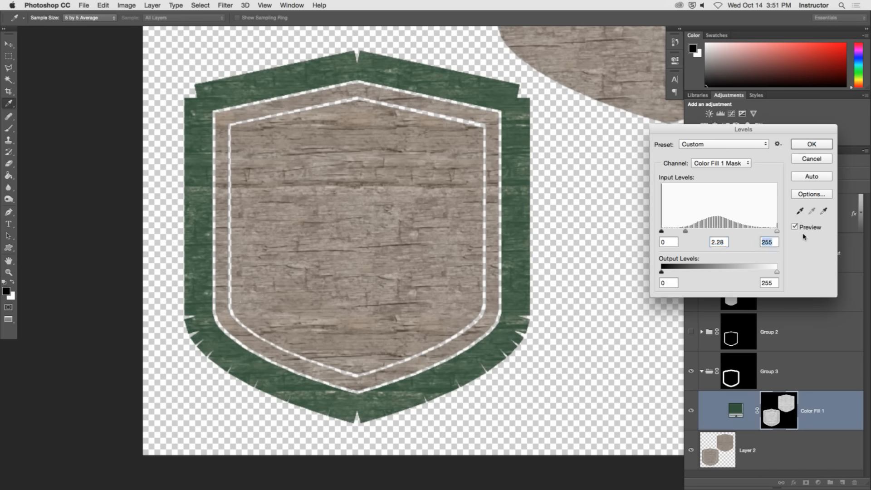
click(811, 144)
key(z)
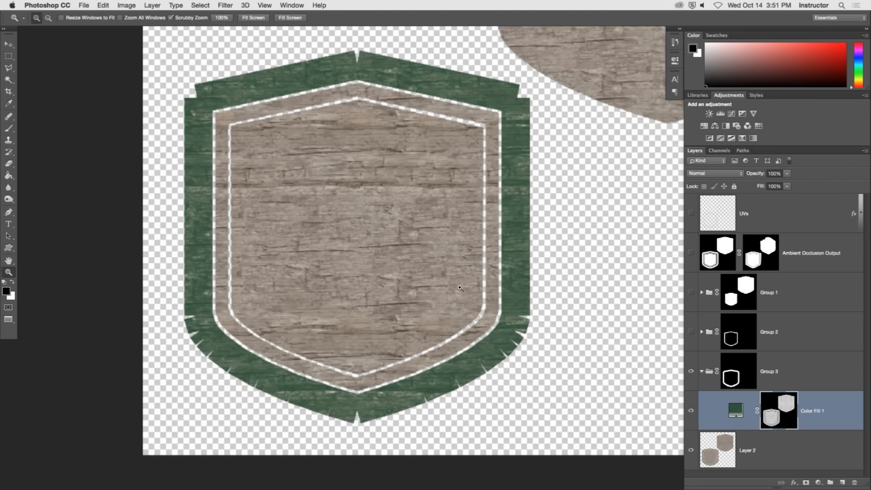
Compare the outer frame with and without Color Fill 1 to judge the worn green paint.
drag(445, 276, 457, 277)
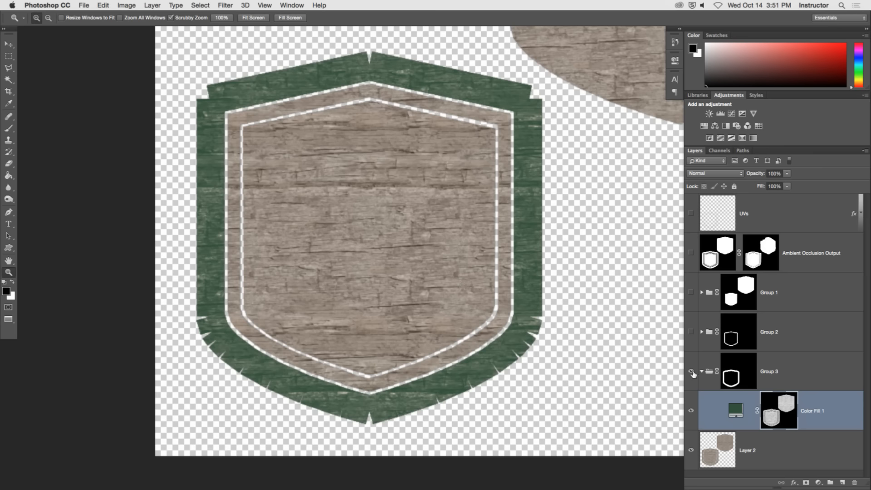
click(691, 411)
click(690, 411)
click(691, 410)
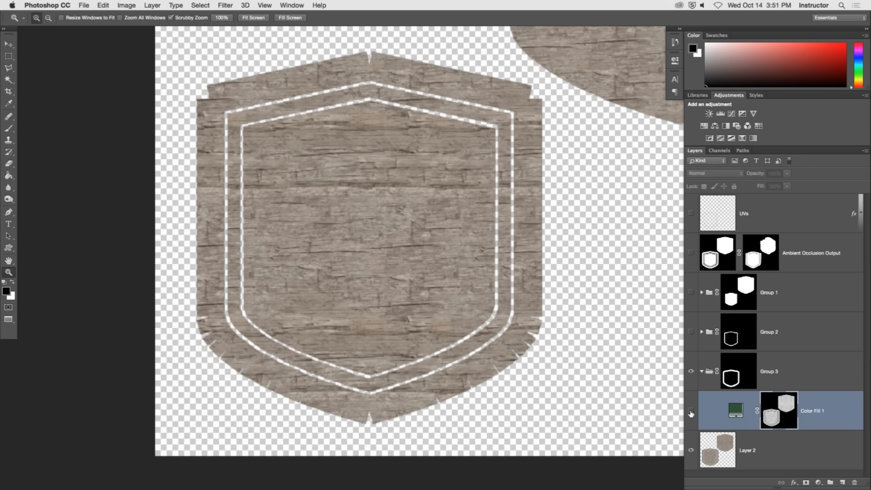
click(691, 411)
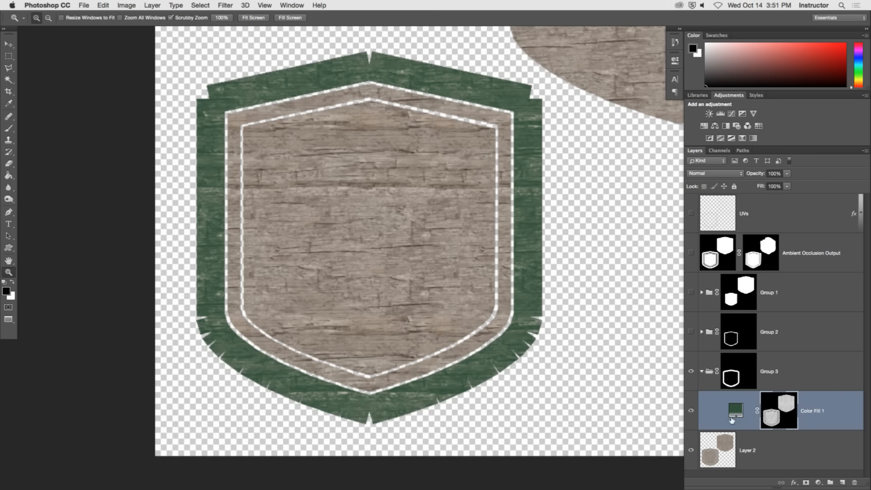
Adjust Color Fill 1's mask again using Levels with input black 83 and midtone 2.12.
key(x)
click(787, 414)
key(x)
key(super+l)
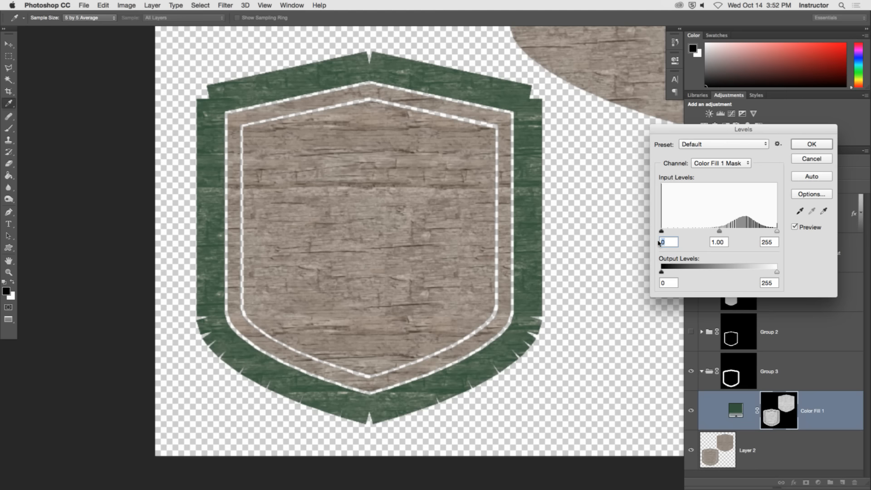
drag(662, 231, 715, 235)
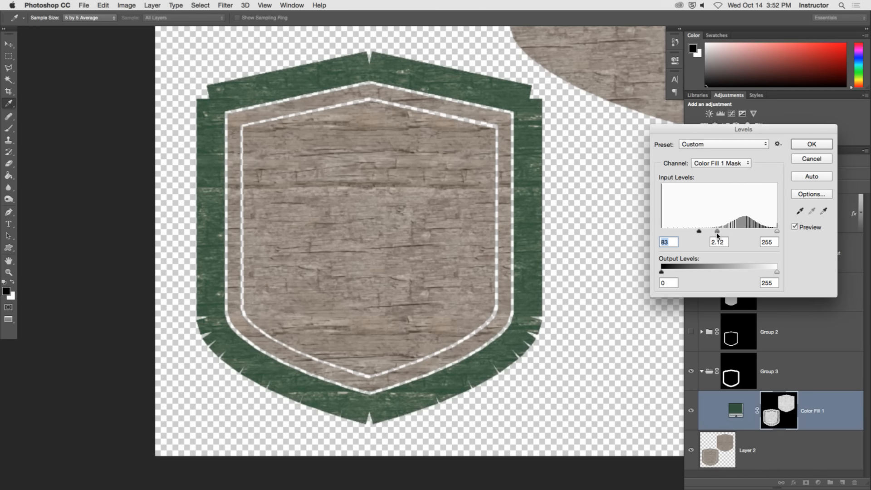
click(811, 145)
Increase the contrast of the Layer 2 wood texture using Levels with input black 61 and white 209.
click(771, 461)
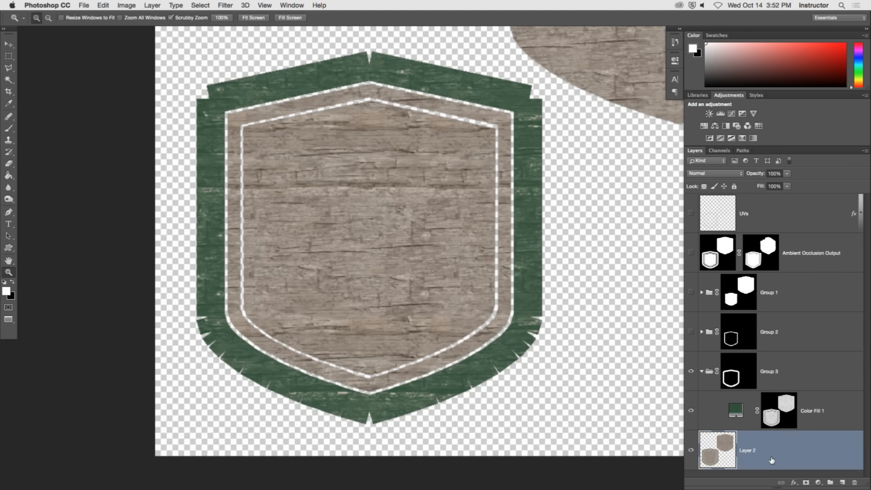
key(super+l)
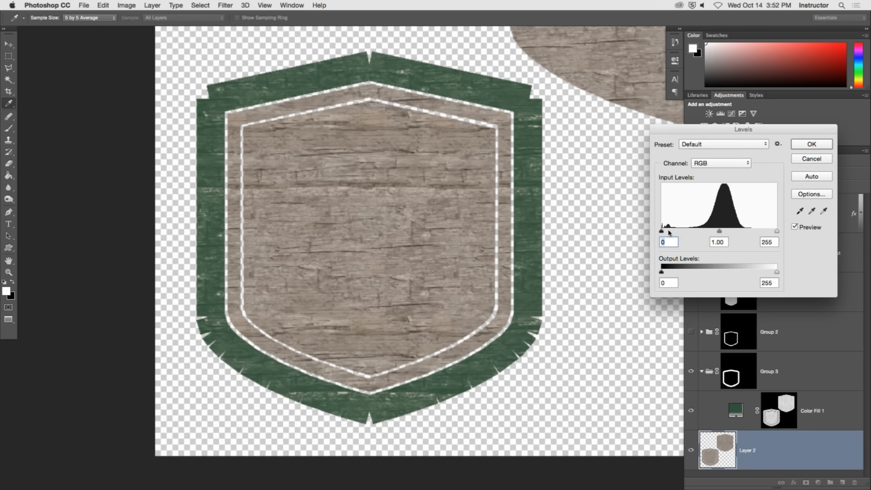
drag(662, 231, 689, 232)
drag(777, 231, 753, 232)
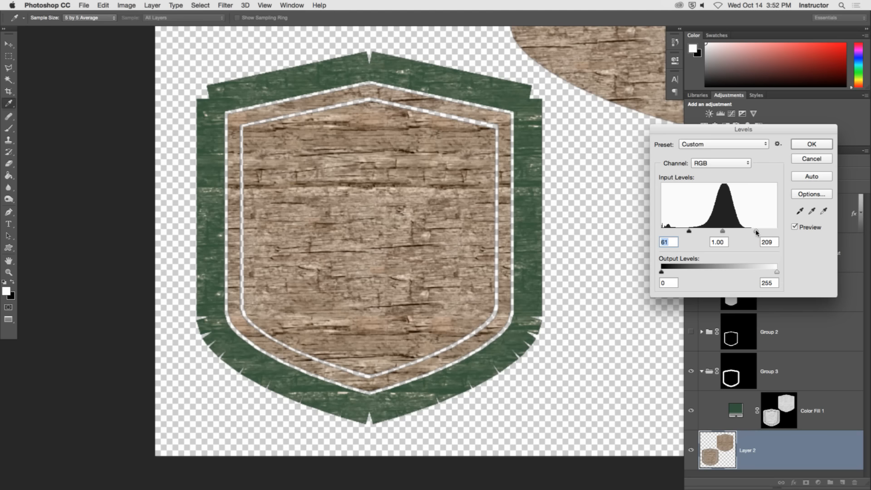
click(828, 146)
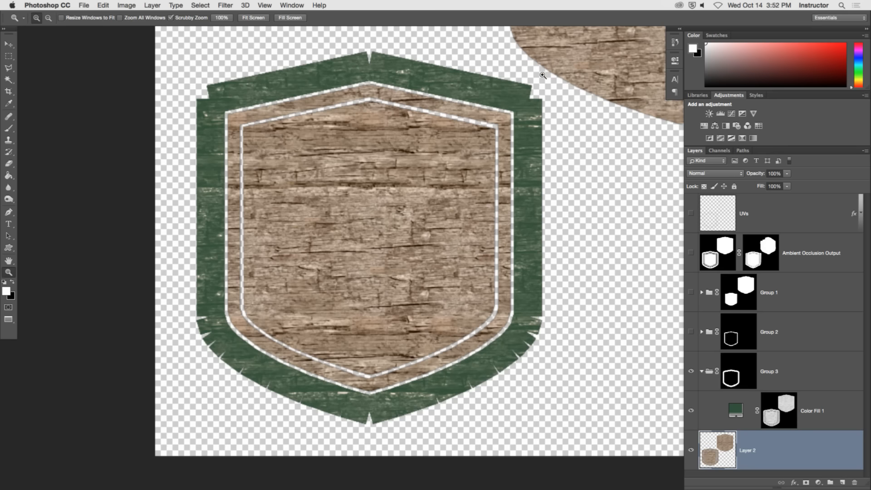
Show and expand Group 2, and select its gold Color Fill 2 layer.
drag(340, 136, 314, 139)
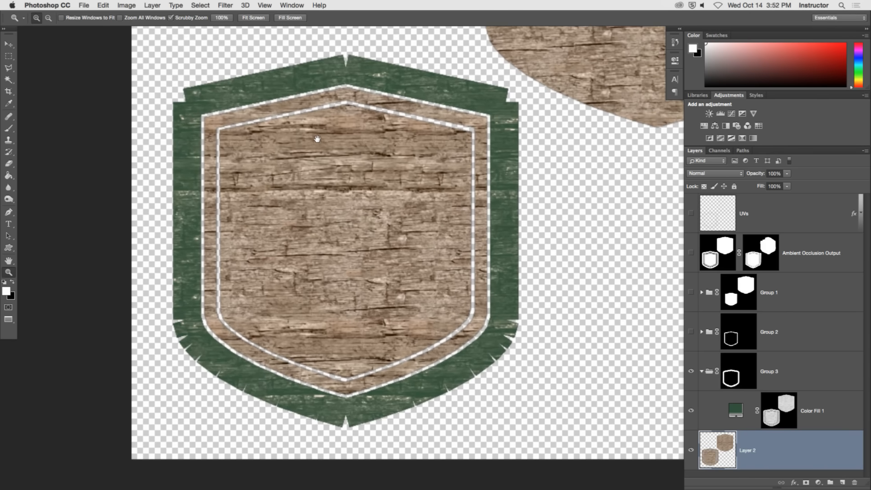
click(706, 375)
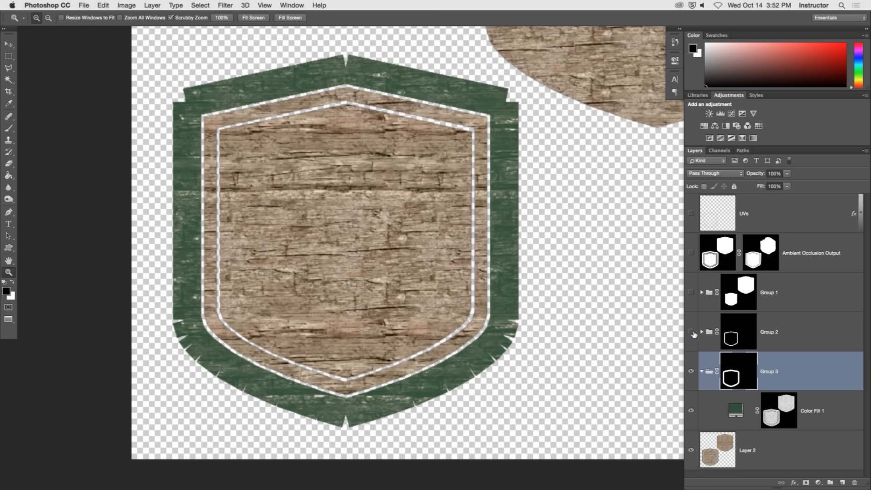
click(691, 334)
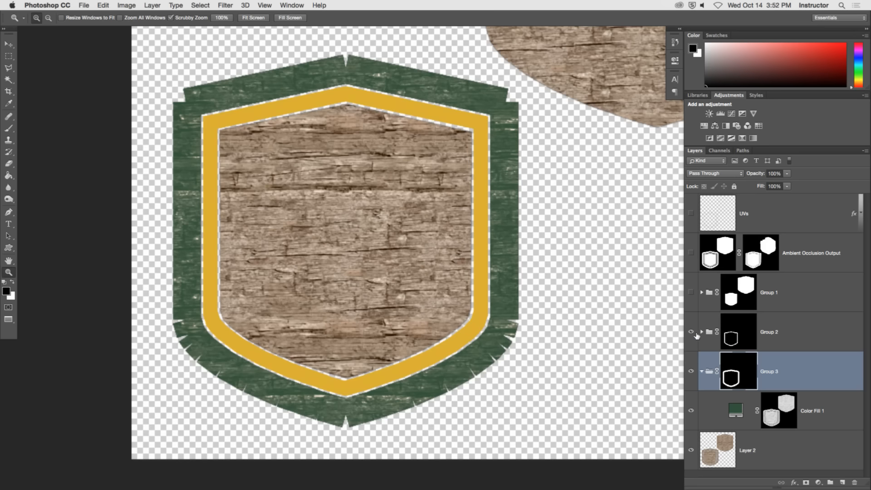
click(701, 331)
click(742, 373)
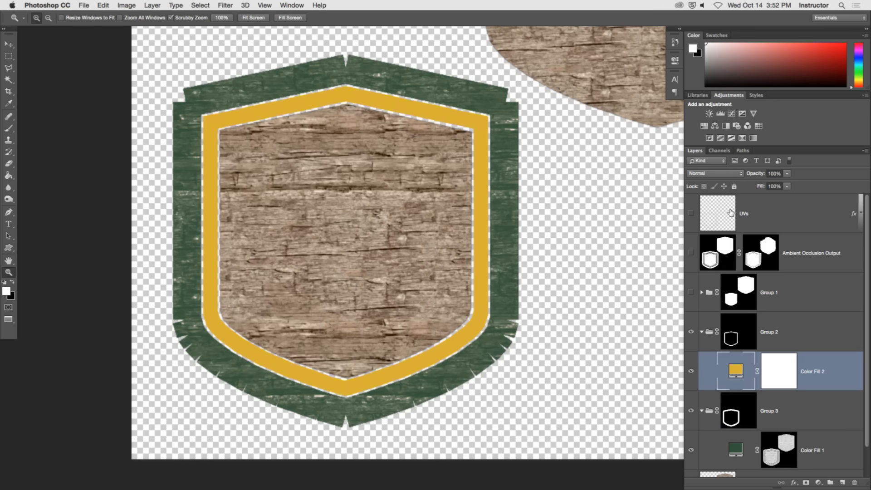
Change the gold Color Fill 2 layer's blend mode to Soft Light after trying Overlay, so the wood grain shows through.
click(714, 174)
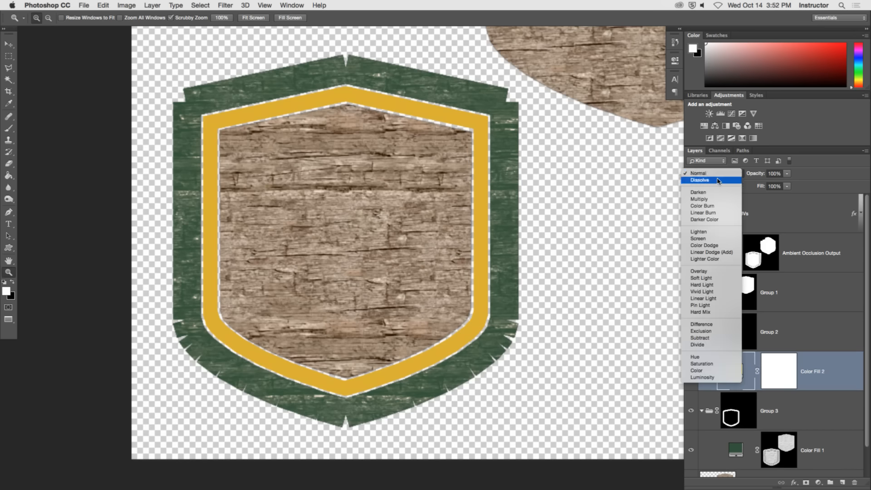
click(714, 271)
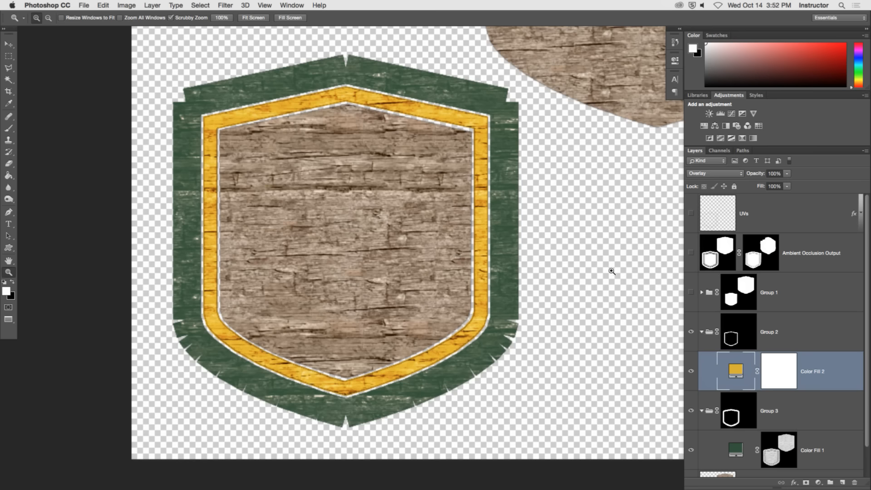
click(707, 174)
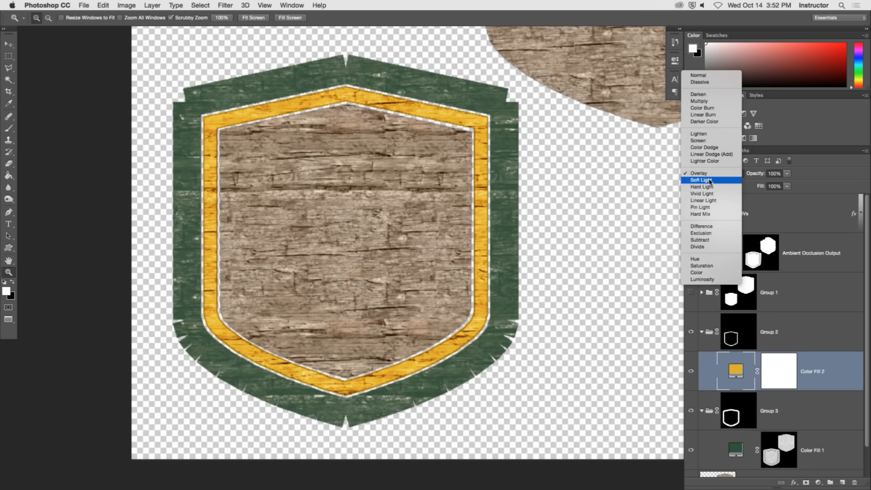
click(710, 180)
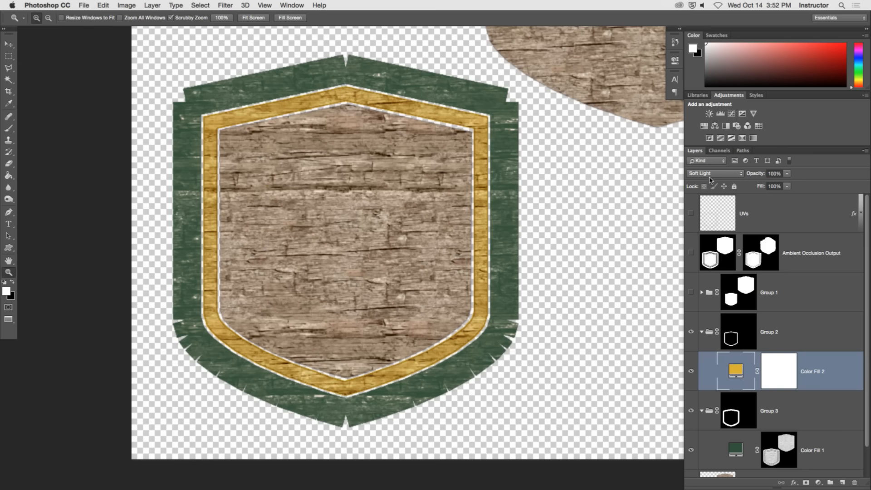
Collapse Group 2, and show and select Group 1 with the wrench and hammer emblem.
click(701, 332)
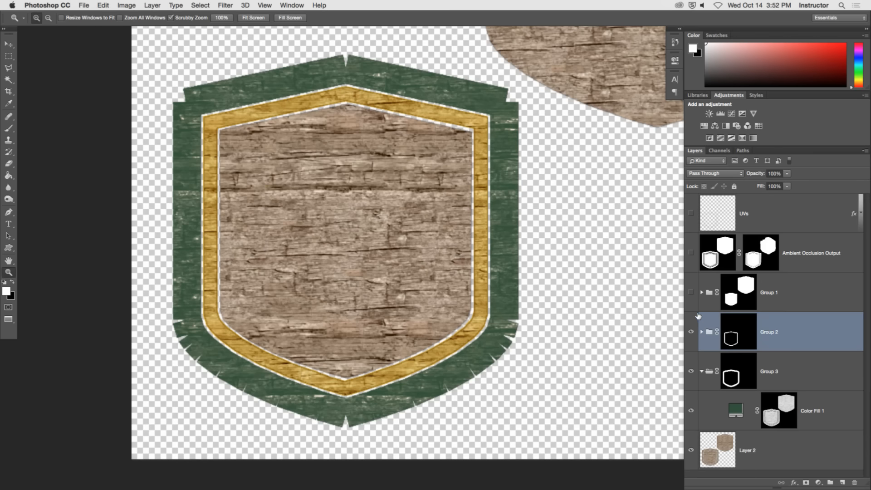
click(691, 293)
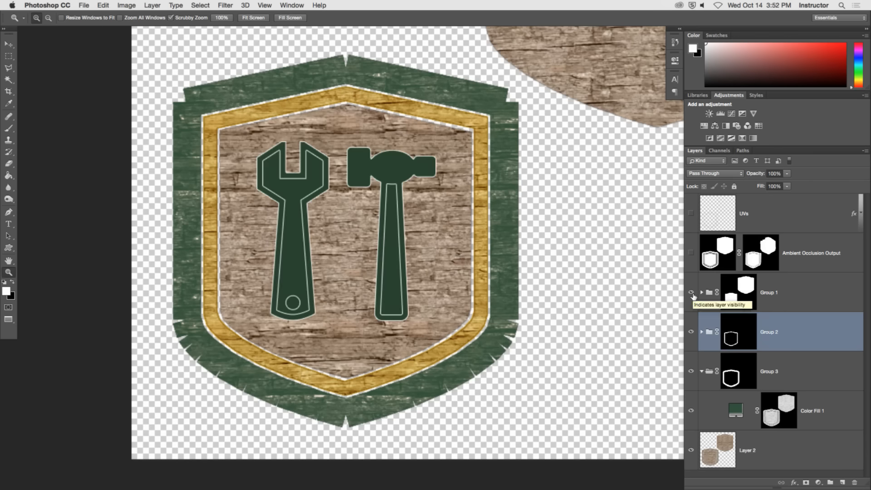
click(739, 292)
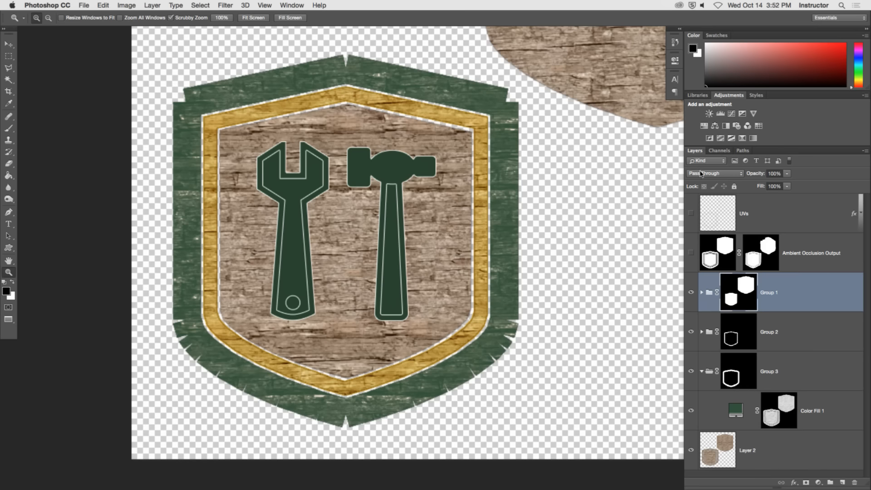
Try the Soft Light blend mode on Group 1.
click(716, 174)
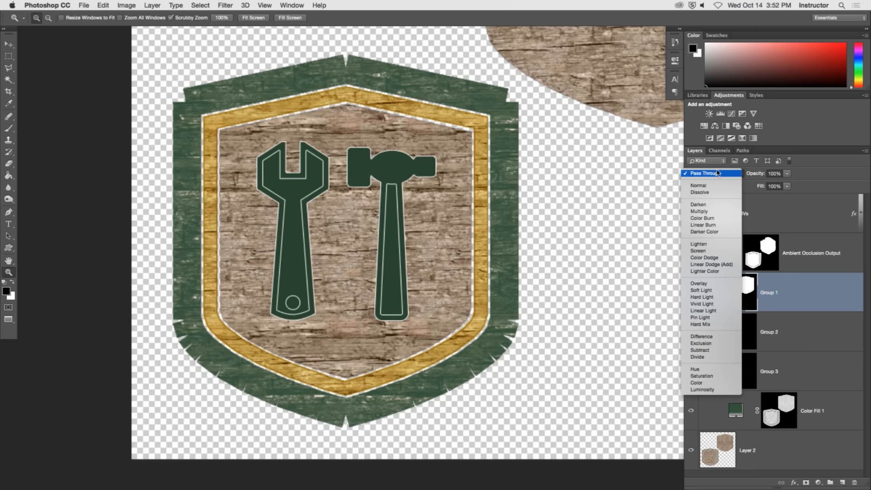
click(712, 290)
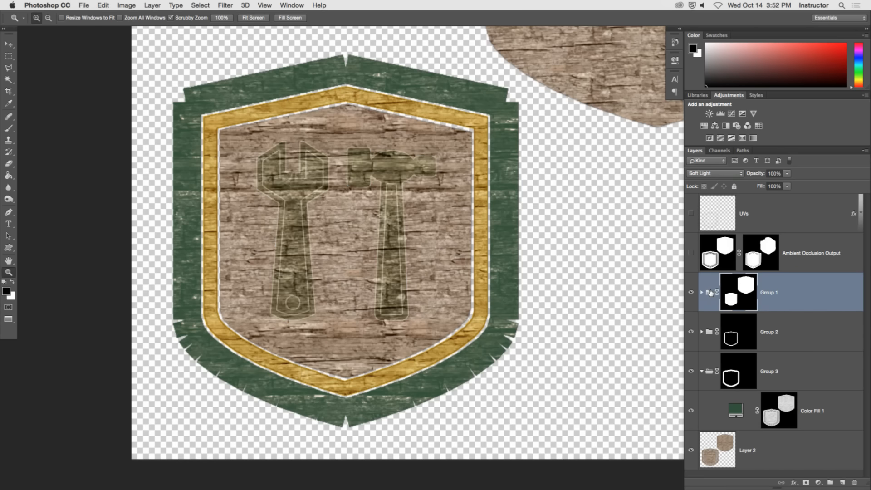
click(714, 174)
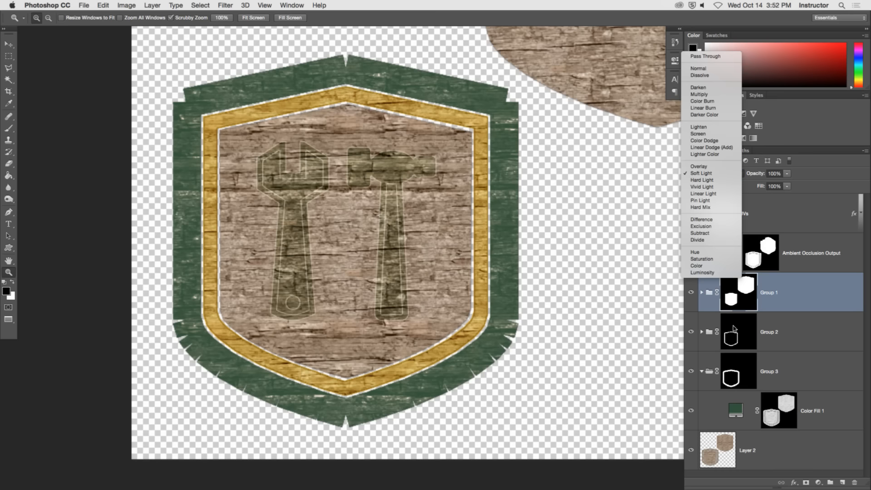
key(Escape)
Expand Group 1 and restore the group's blend mode to Pass Through.
click(702, 293)
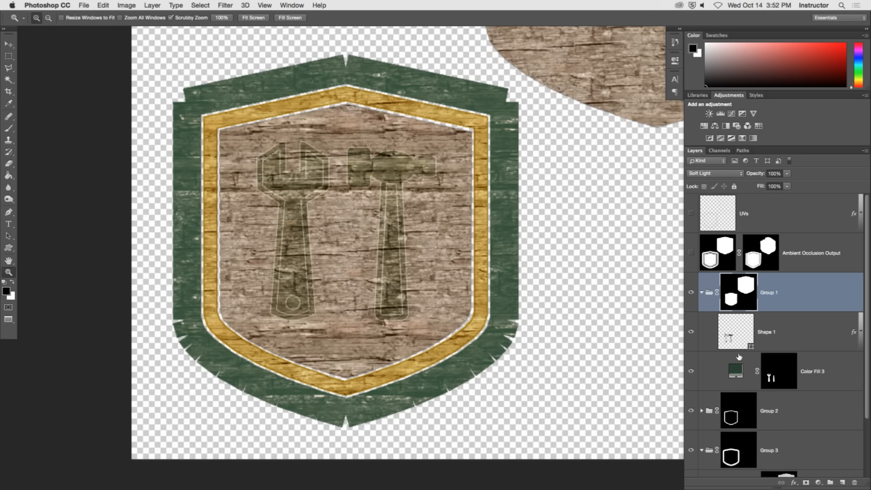
click(769, 381)
click(751, 339)
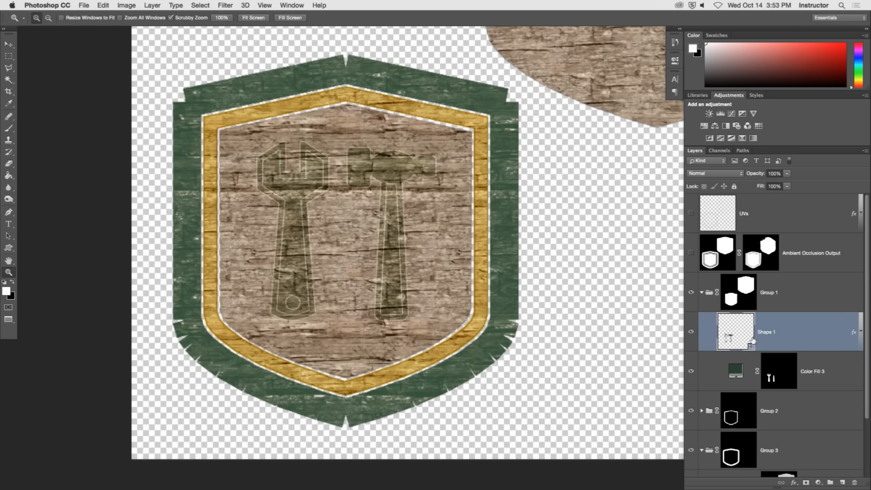
click(713, 294)
click(727, 177)
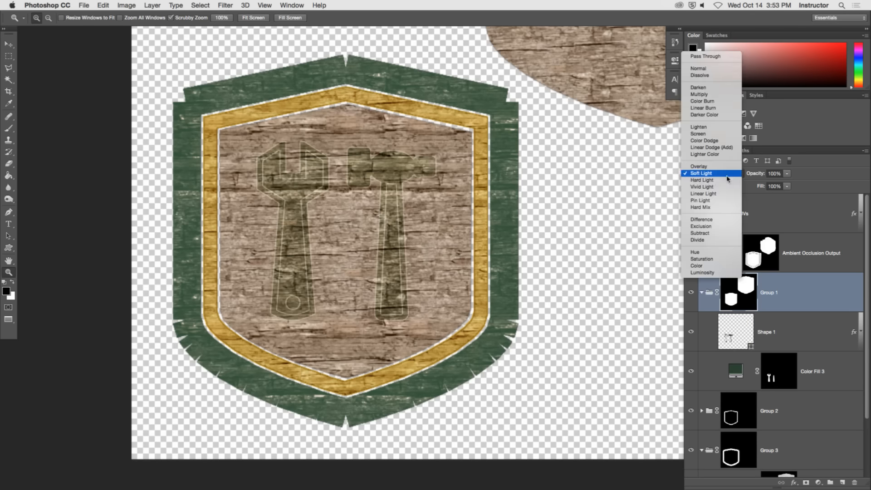
click(706, 56)
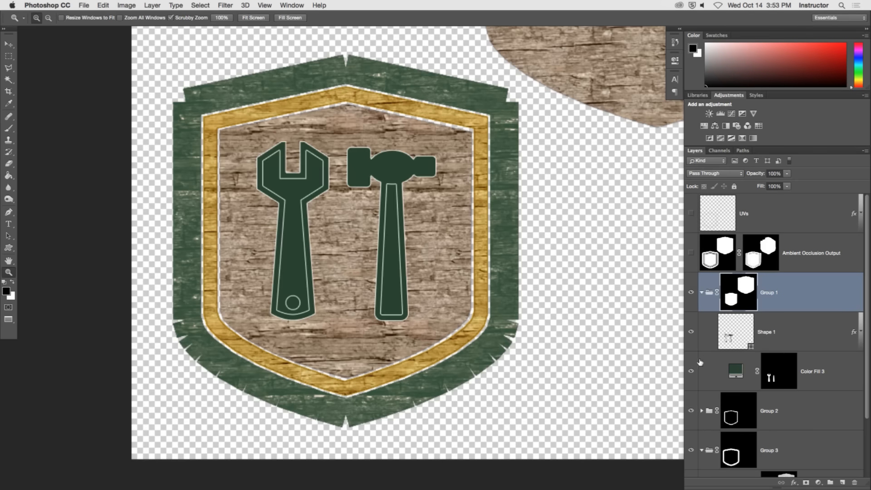
Put the Shape 1 and Color Fill 3 layers together into a new group inside Group 1.
click(780, 339)
shift+click(819, 385)
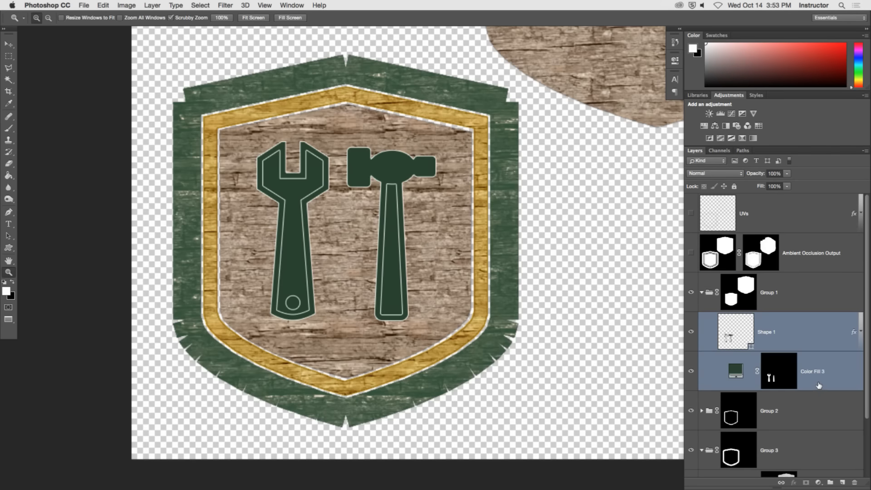
drag(821, 377, 829, 482)
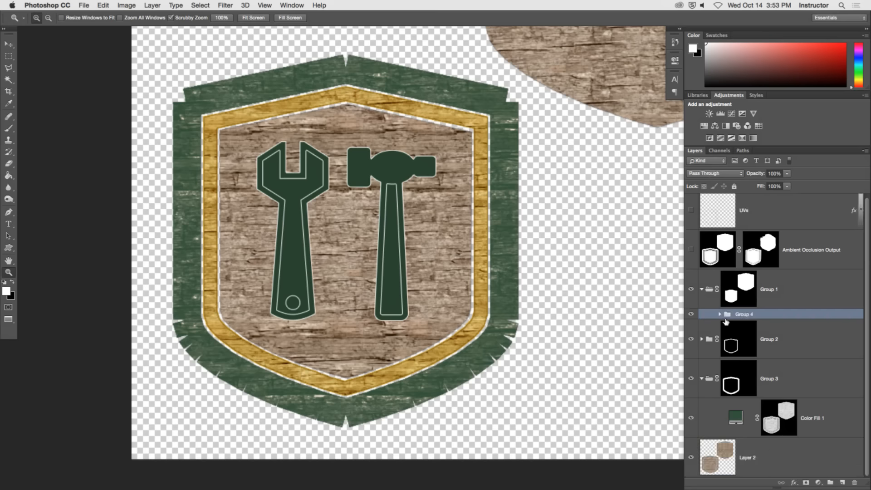
Load the Red copy wood-grain channel as a selection and add it as a layer mask on Group 4.
click(719, 150)
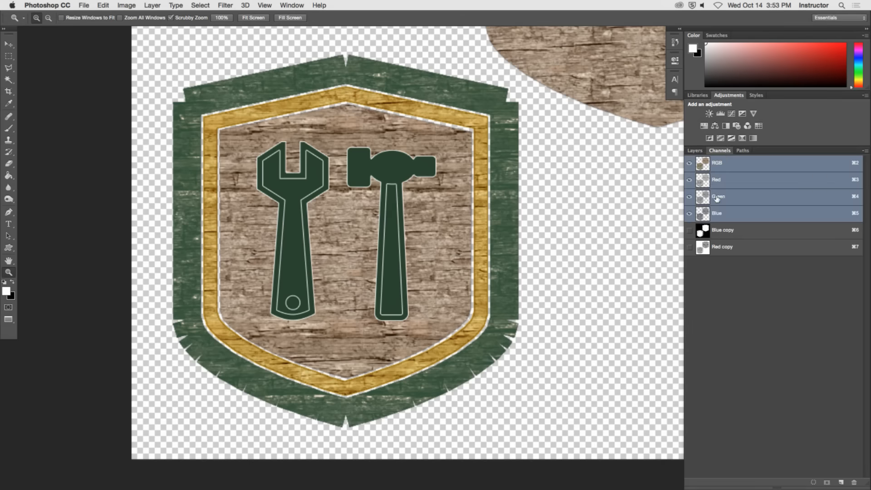
click(736, 249)
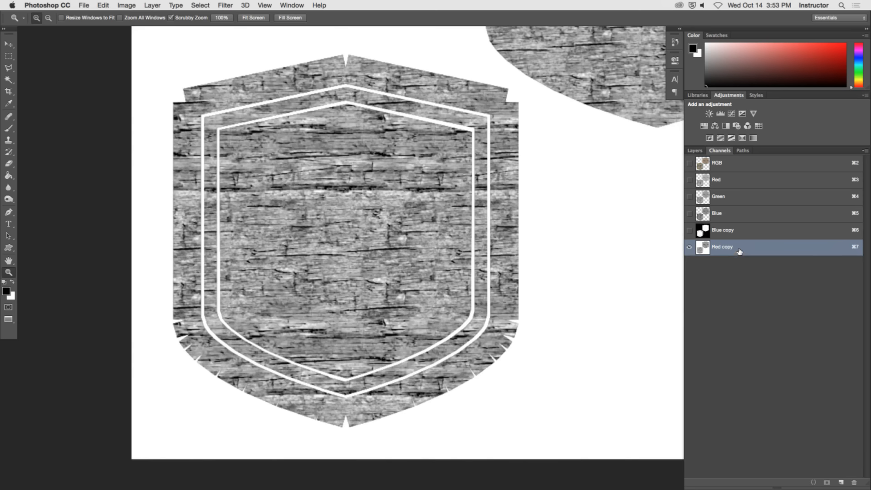
super+click(702, 247)
click(695, 151)
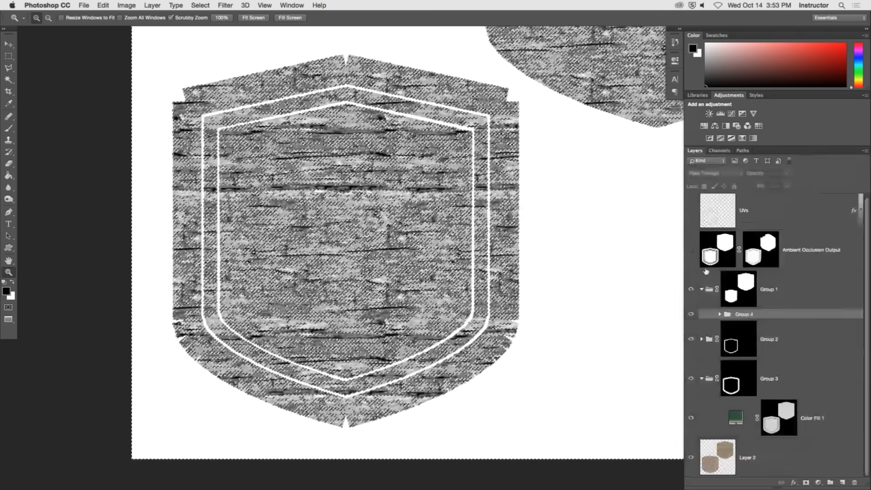
click(758, 314)
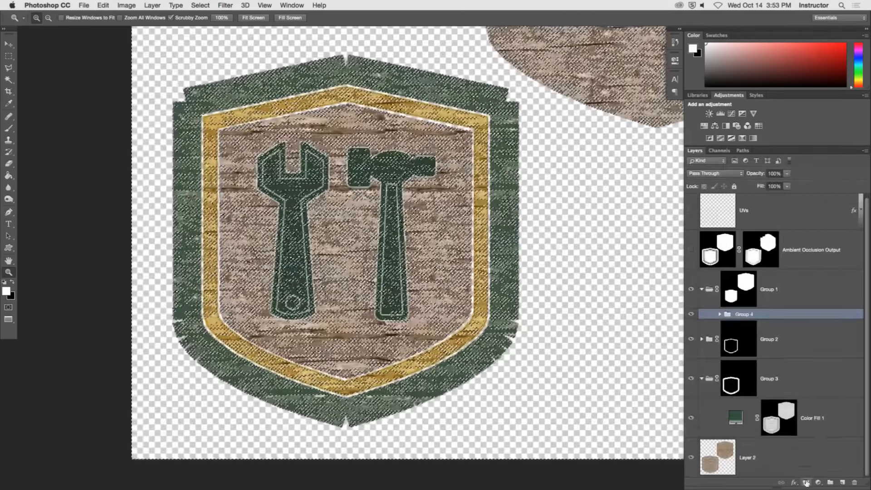
click(805, 482)
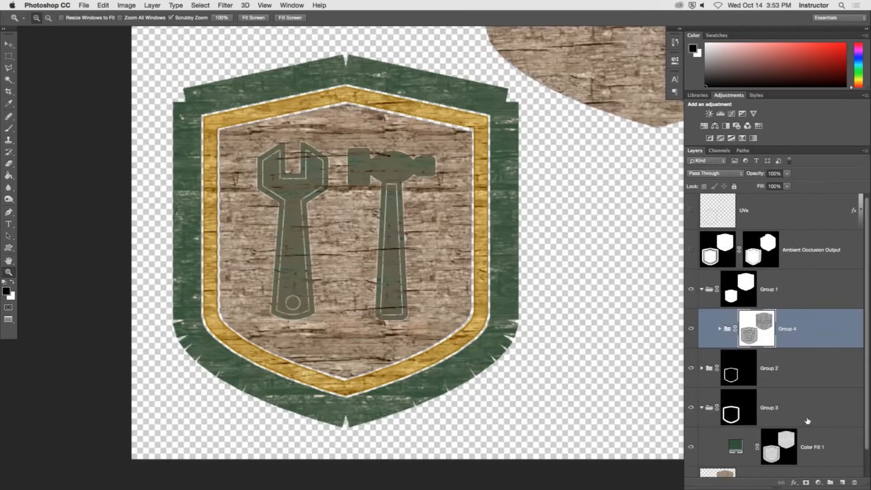
Increase the contrast of Group 4's mask using Levels, raising input black and lowering input white, and collapse Group 1.
shift+click(757, 341)
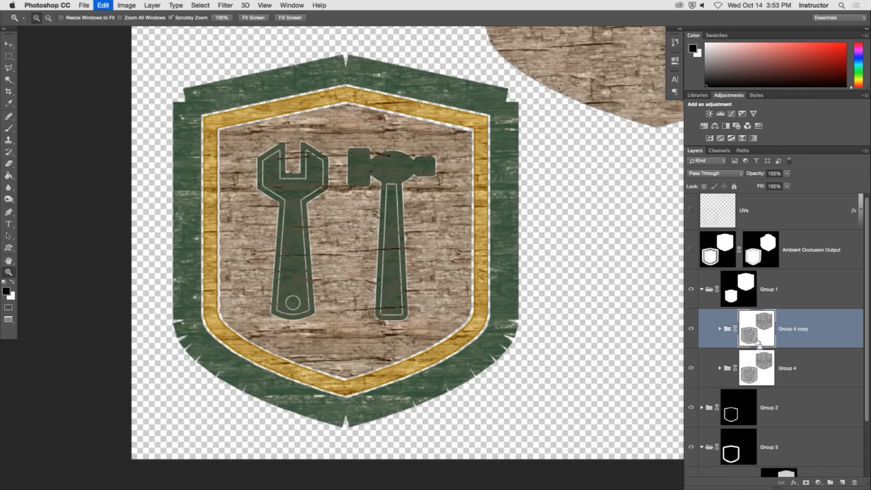
shift+click(756, 341)
key(super+l)
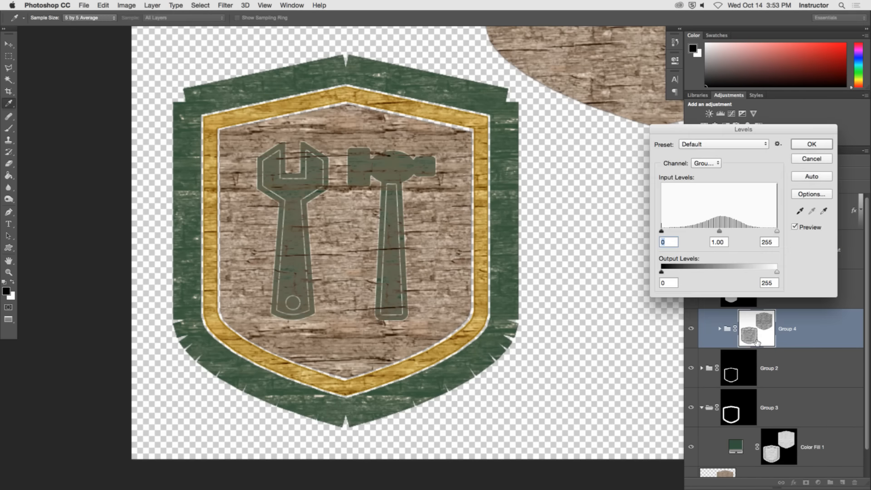
drag(661, 231, 707, 231)
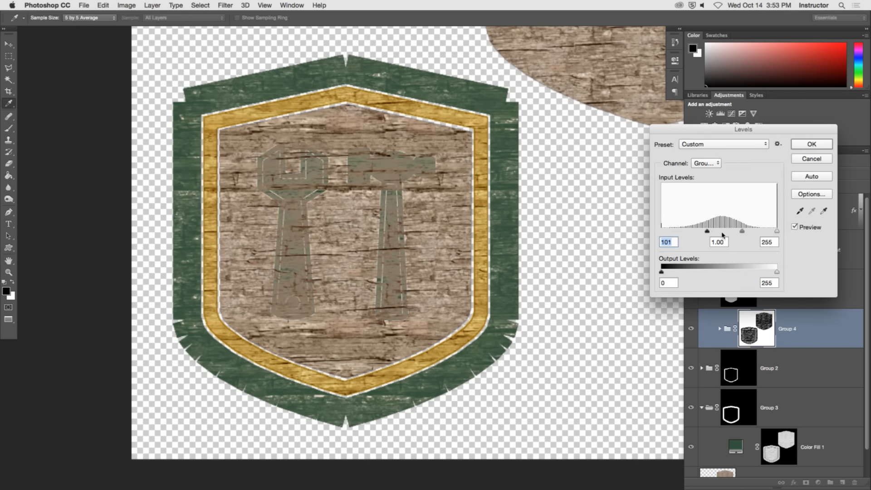
drag(777, 232, 706, 233)
click(808, 144)
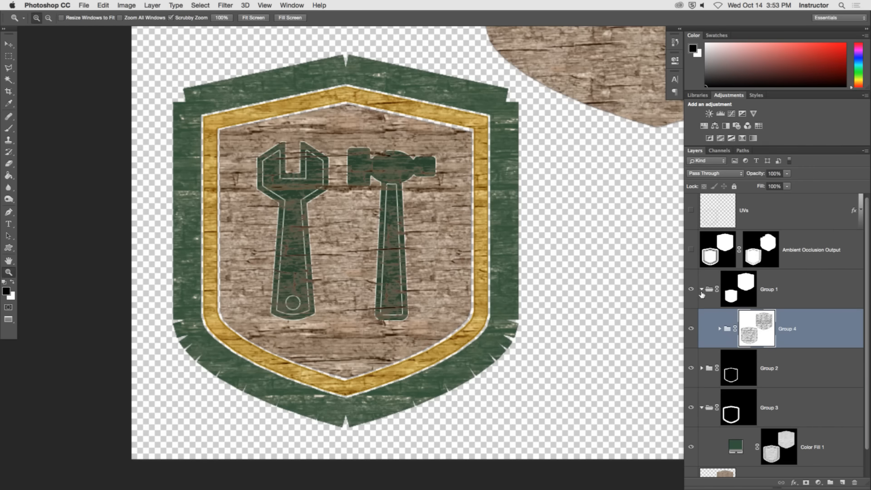
click(701, 289)
key(x)
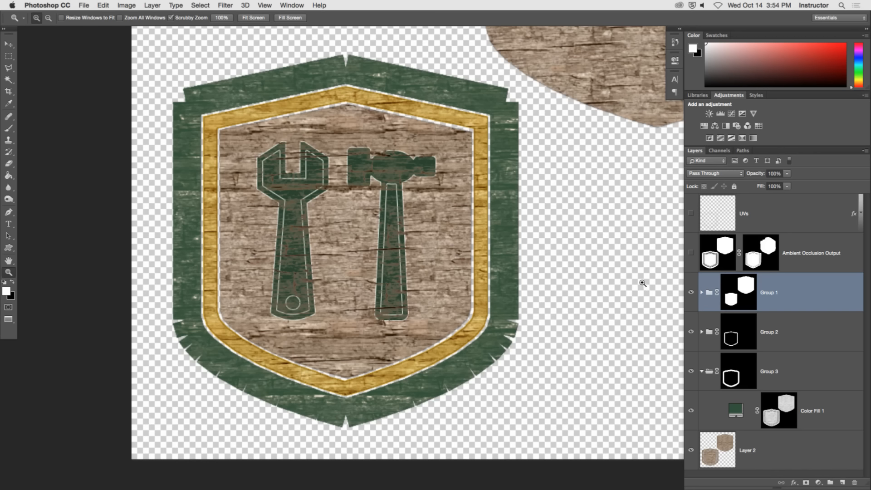
Save a PNG copy of the texture to the Desktop as shop_sign_tex_dif_V001.png.
click(81, 5)
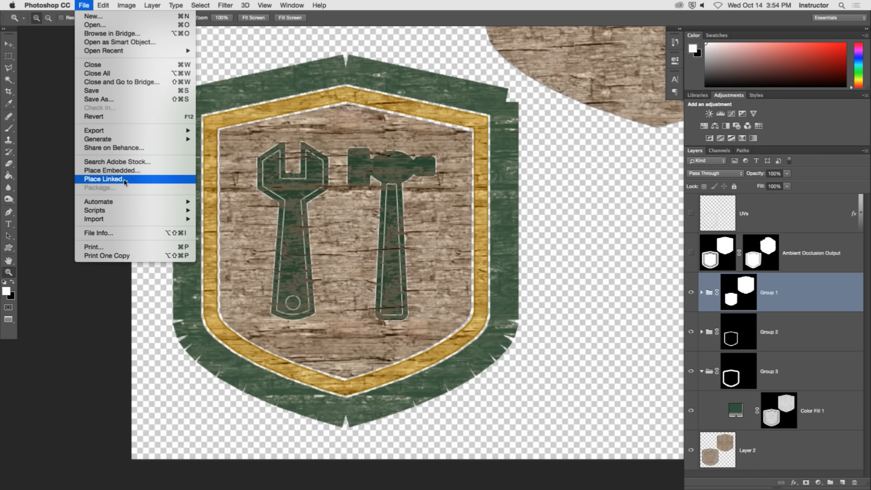
click(99, 101)
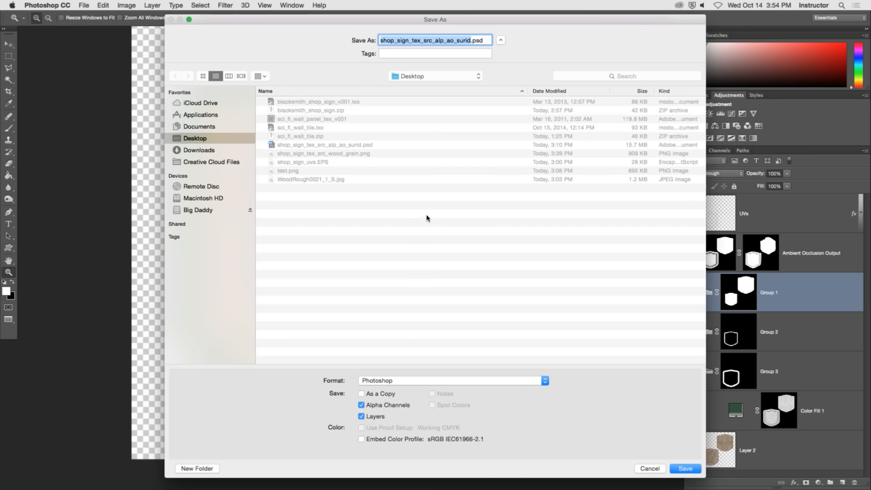
drag(423, 40, 494, 40)
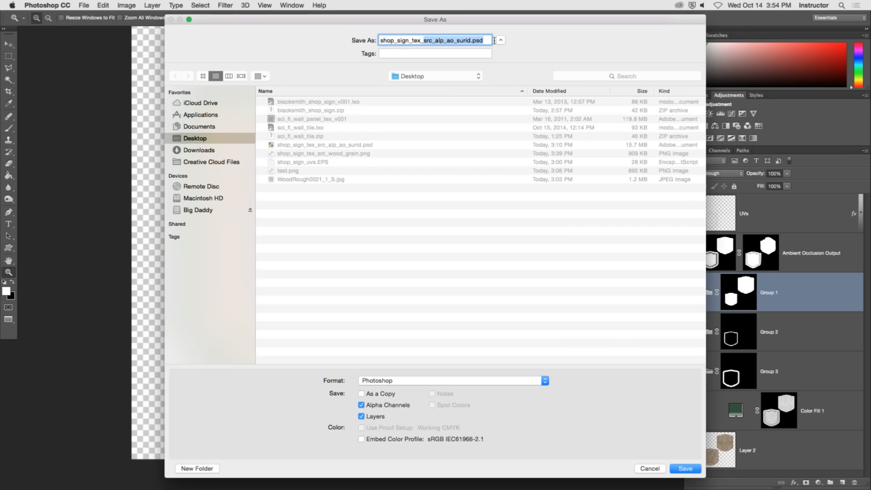
text(dif)
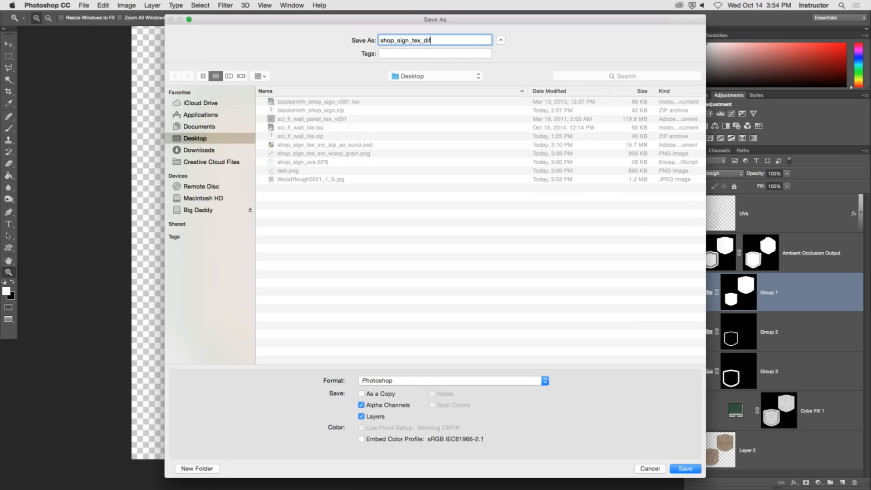
text(_V001)
click(499, 381)
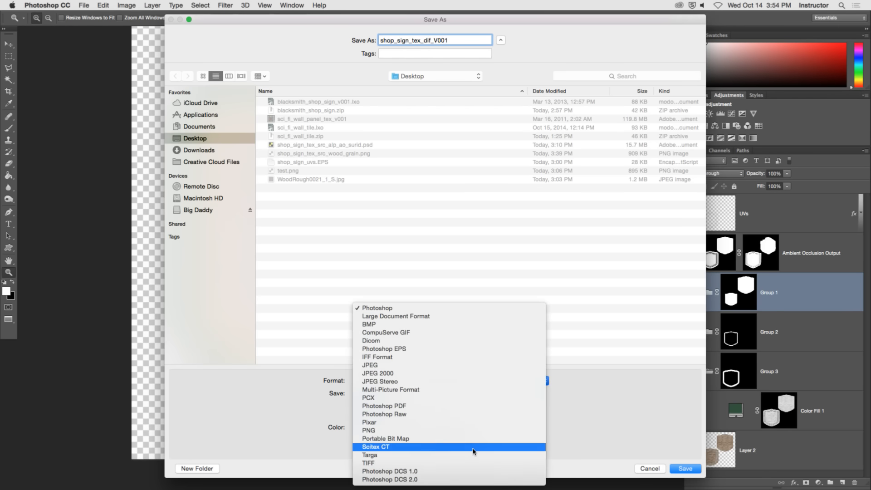
click(473, 431)
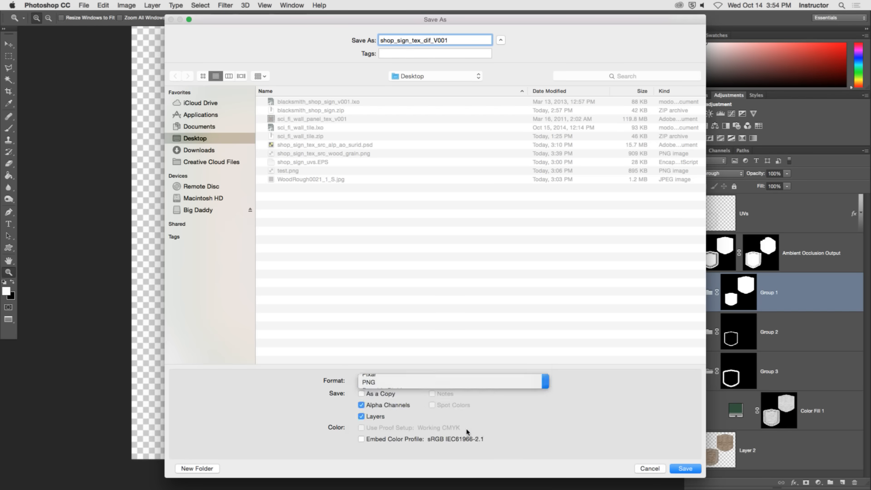
click(687, 469)
click(467, 150)
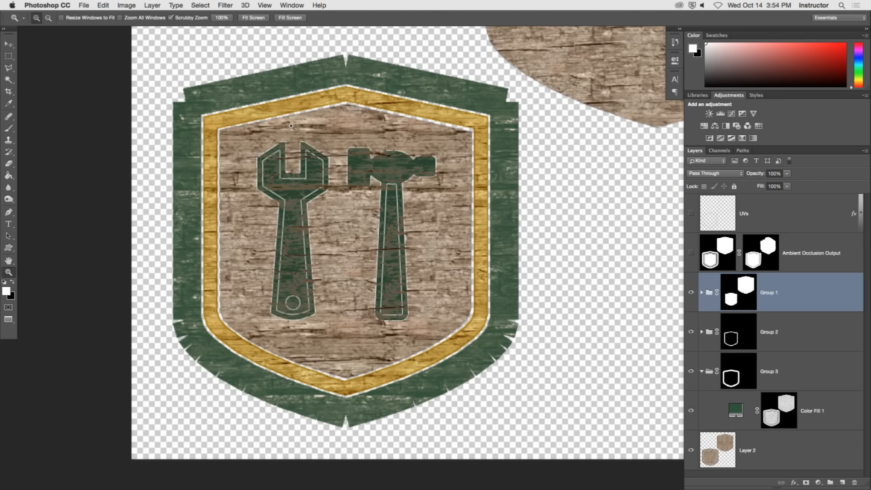
Switch to modo and close its render window.
click(62, 5)
click(78, 75)
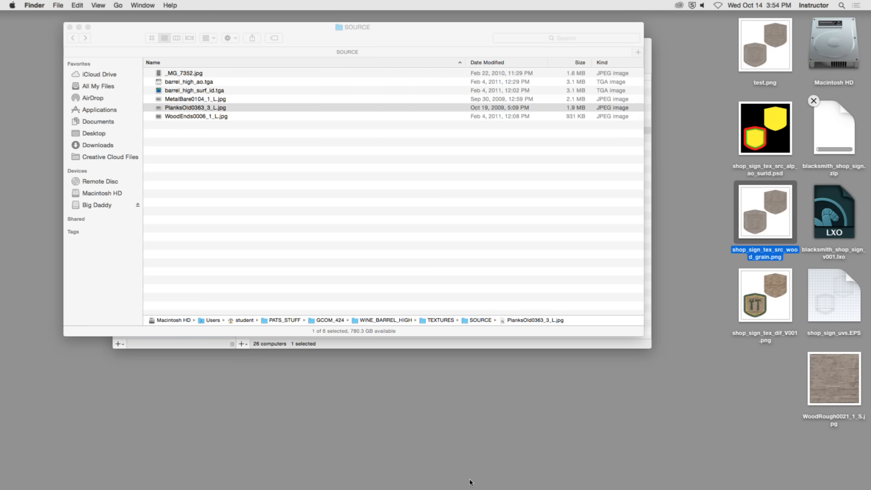
click(524, 482)
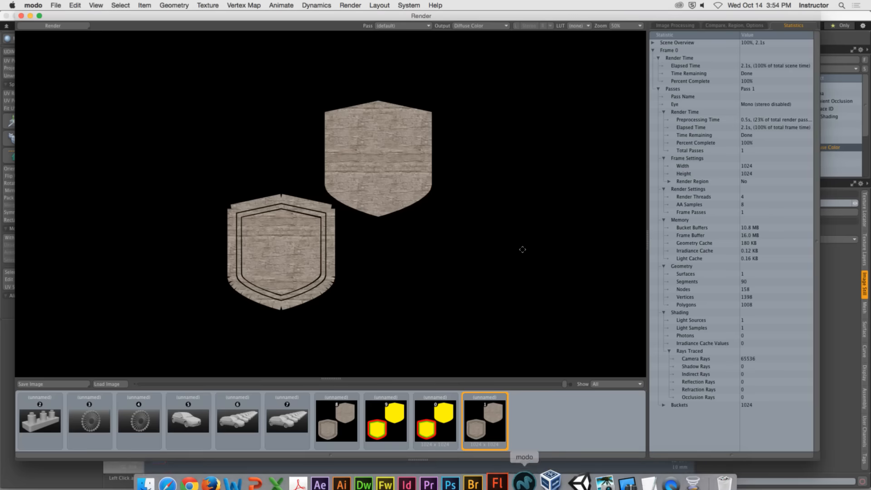
click(20, 16)
Hide the WoodRough0021_1_S texture in the Wood material and add shop_sign_tex_dif_V001.png to it as an image map.
click(730, 140)
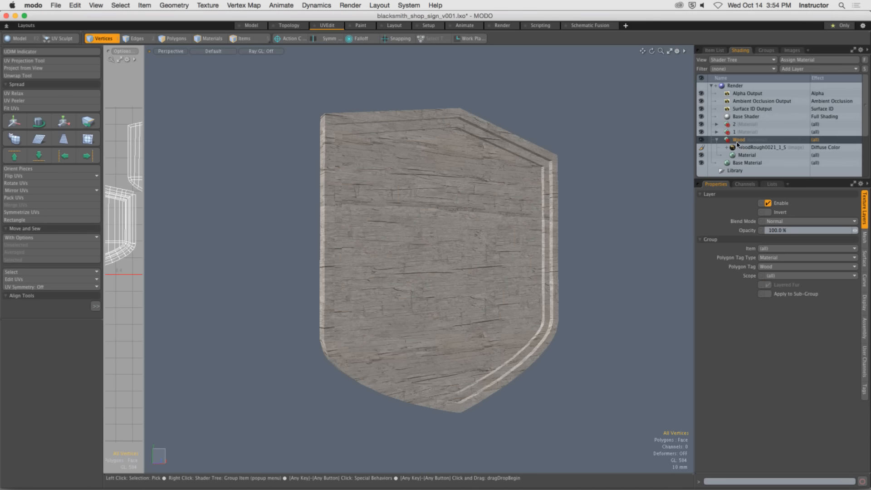
click(737, 147)
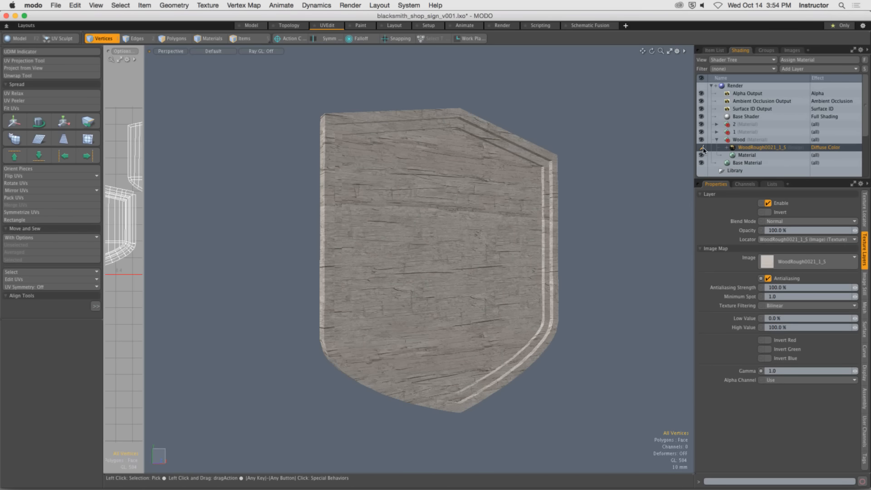
click(816, 69)
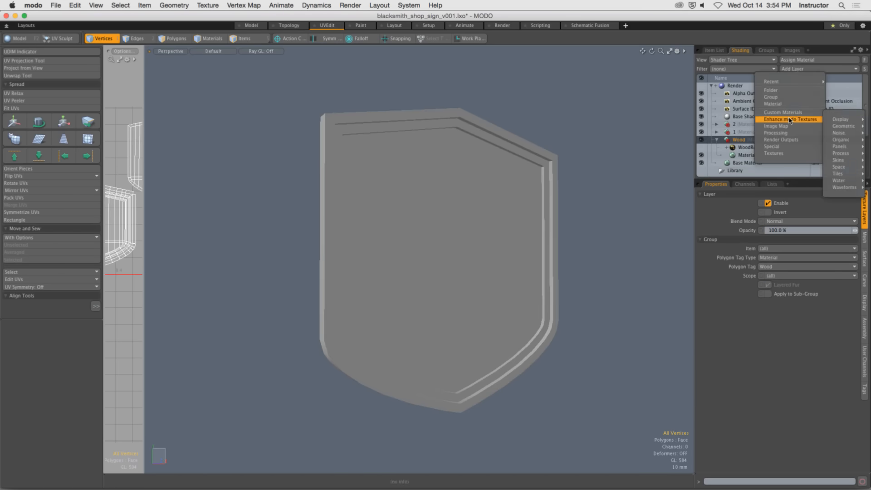
mouse_move(791, 126)
click(747, 126)
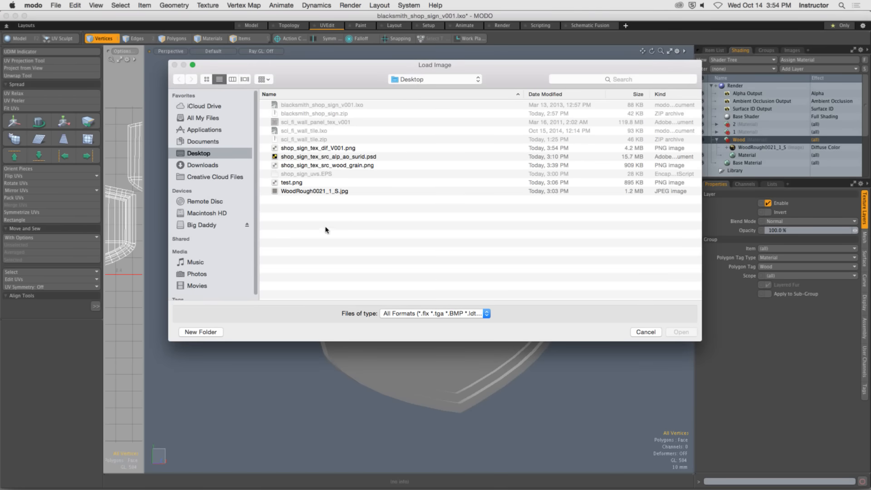
click(329, 150)
click(681, 332)
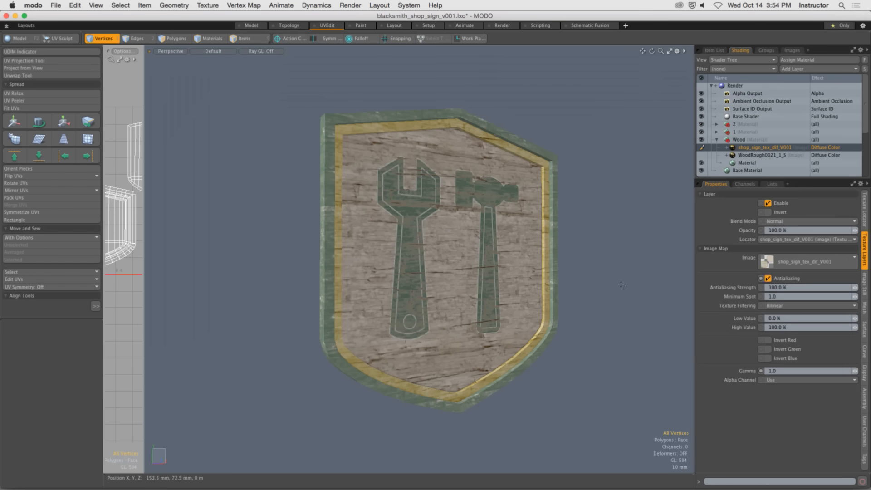
Go to the Render layout, frame the sign at an angle in the camera view and start the preview render.
click(504, 28)
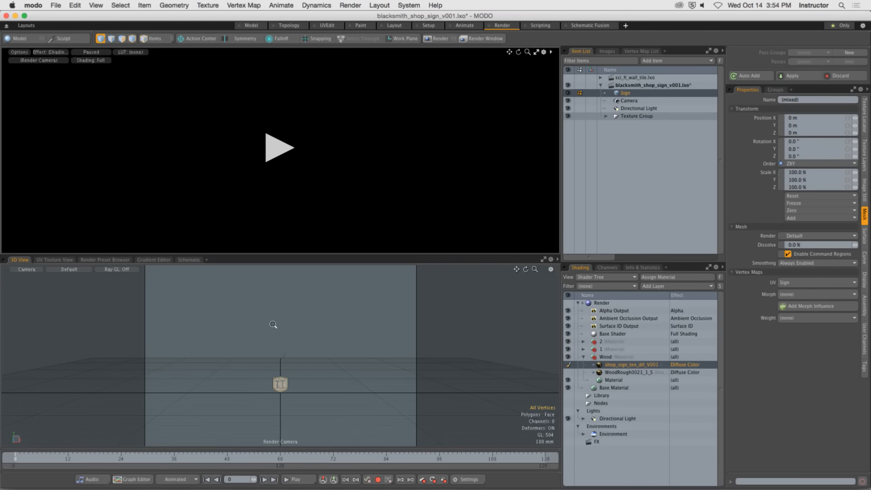
key(a)
alt+drag(274, 347, 343, 351)
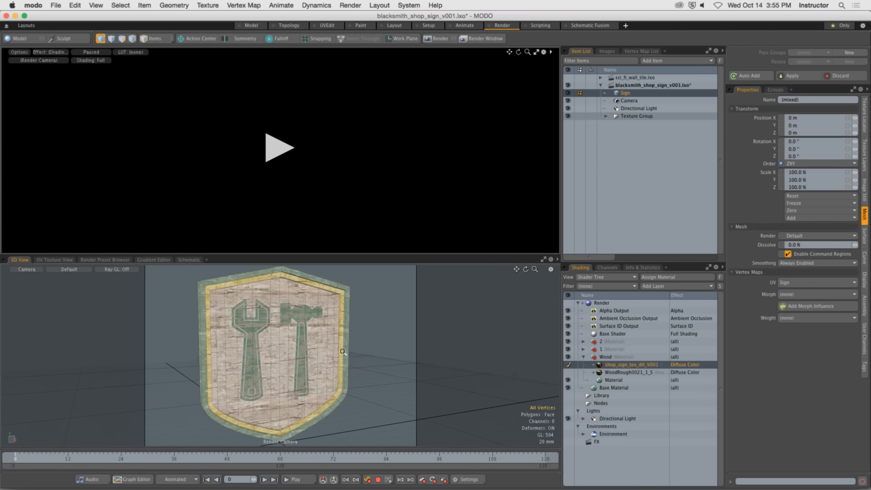
click(281, 144)
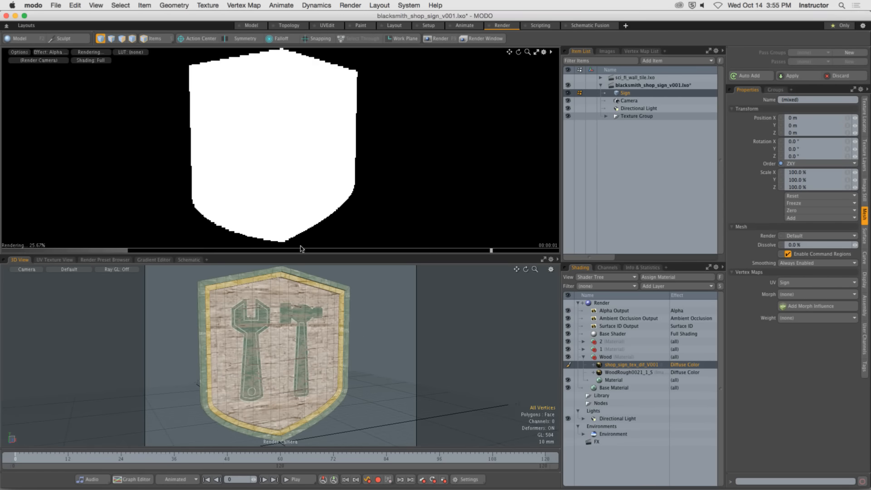
Change the effect of the Alpha Output render output to Final Color.
click(675, 312)
click(678, 313)
mouse_move(688, 323)
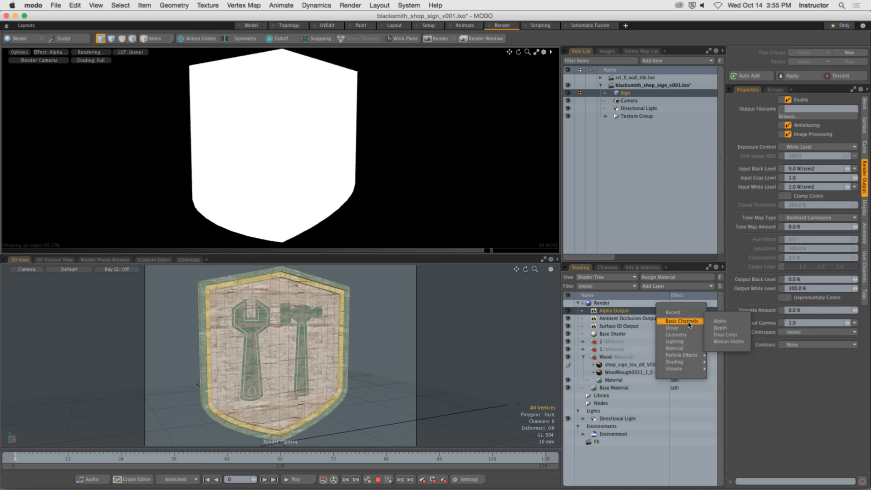
click(724, 334)
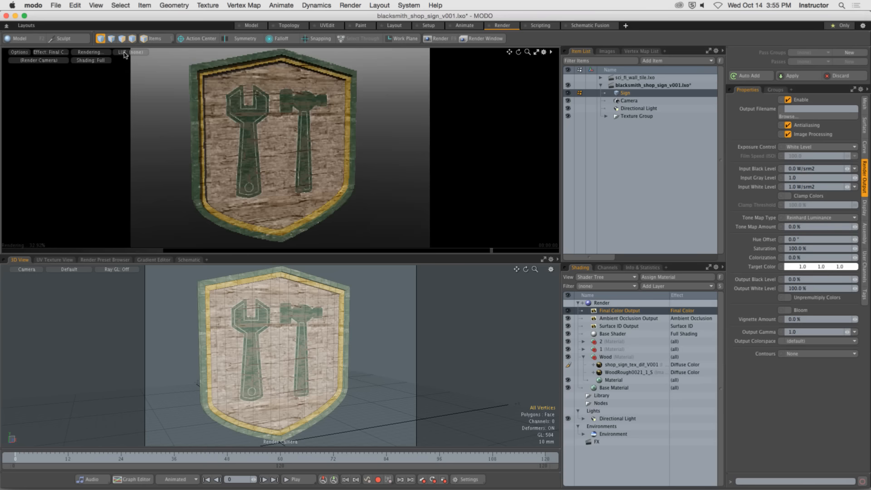
Maximize the render preview and examine the textured sign's emblem and frame from several angles.
click(536, 53)
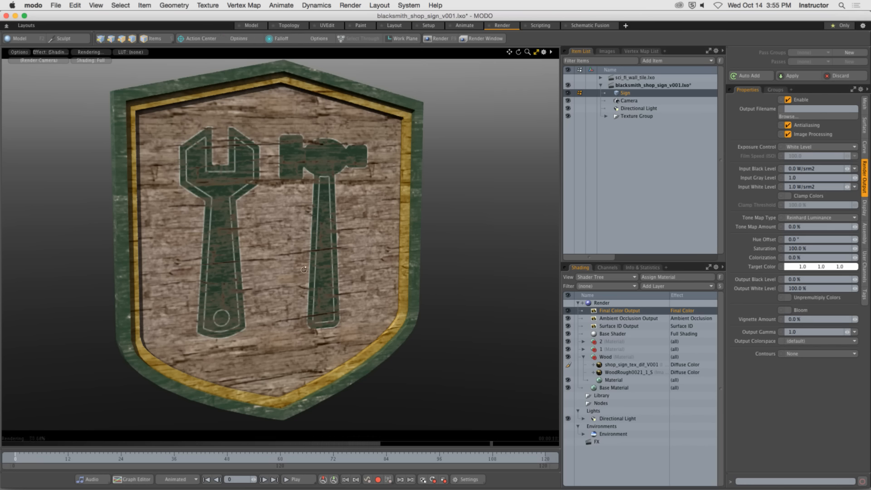
alt+drag(302, 267, 204, 300)
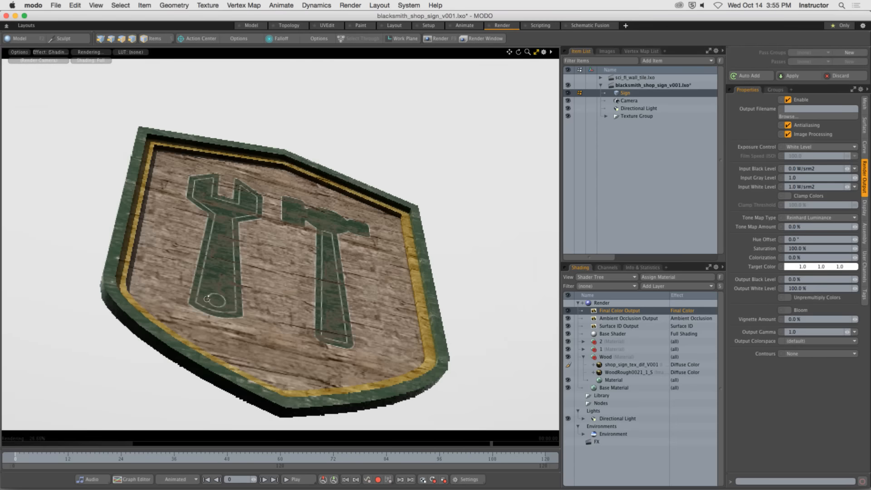
alt+drag(176, 243, 264, 296)
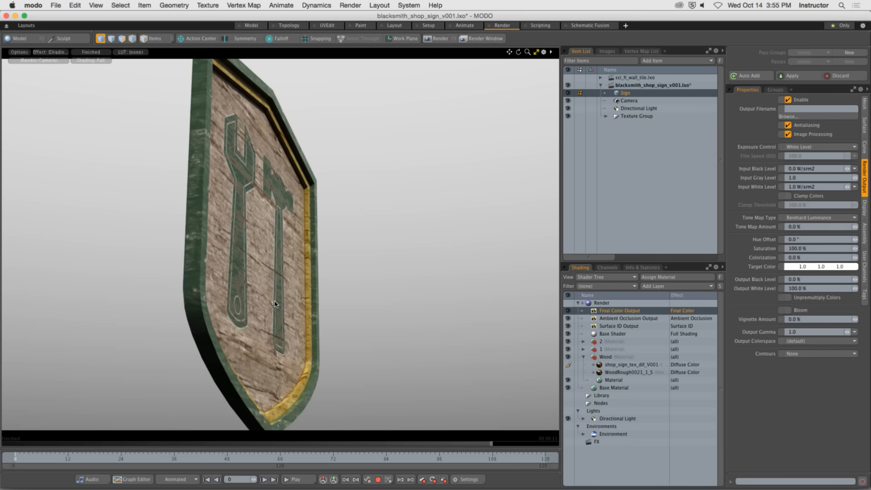
alt+drag(259, 254, 331, 266)
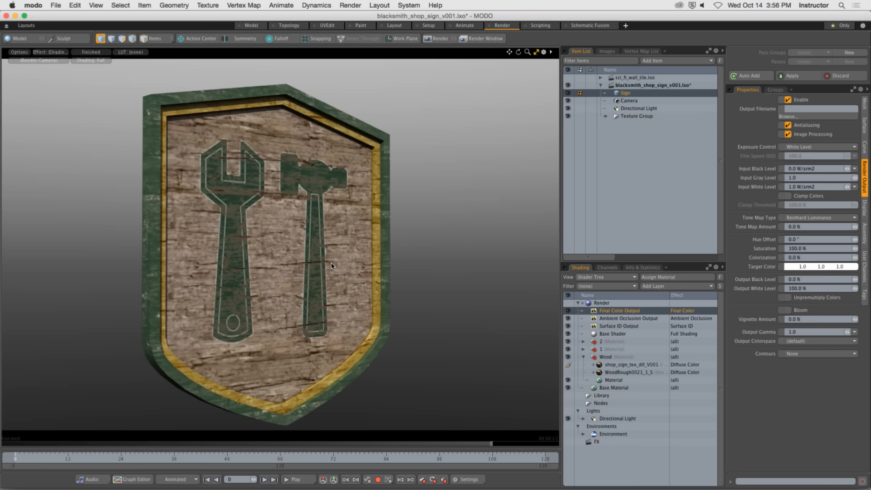
Switch to Photoshop and add a Hue/Saturation adjustment layer above Group 1 with Saturation set to -100.
mouse_move(338, 485)
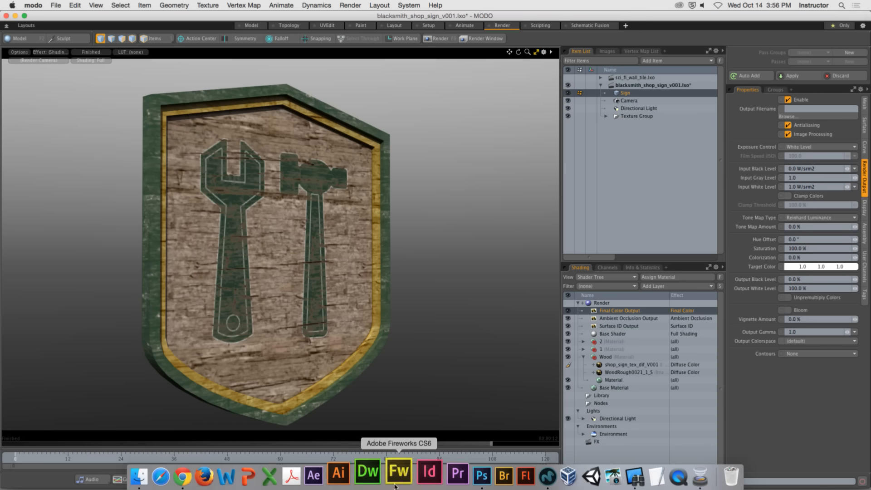
click(459, 483)
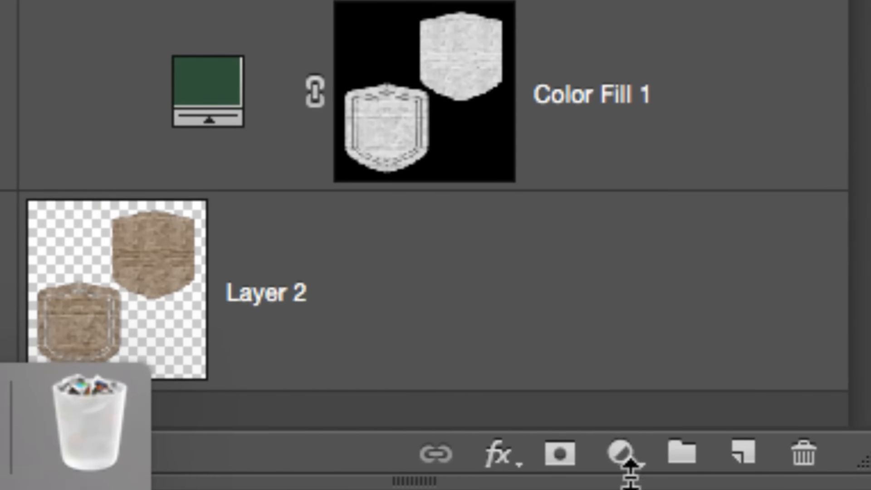
click(622, 451)
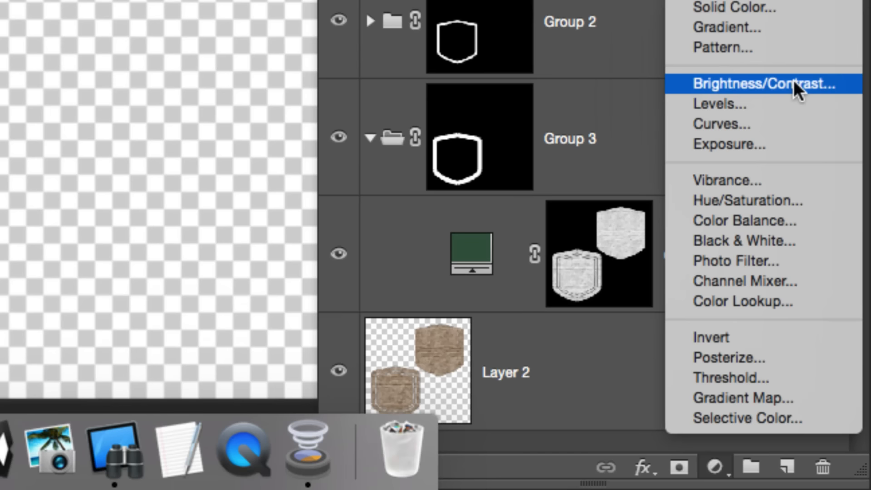
click(790, 200)
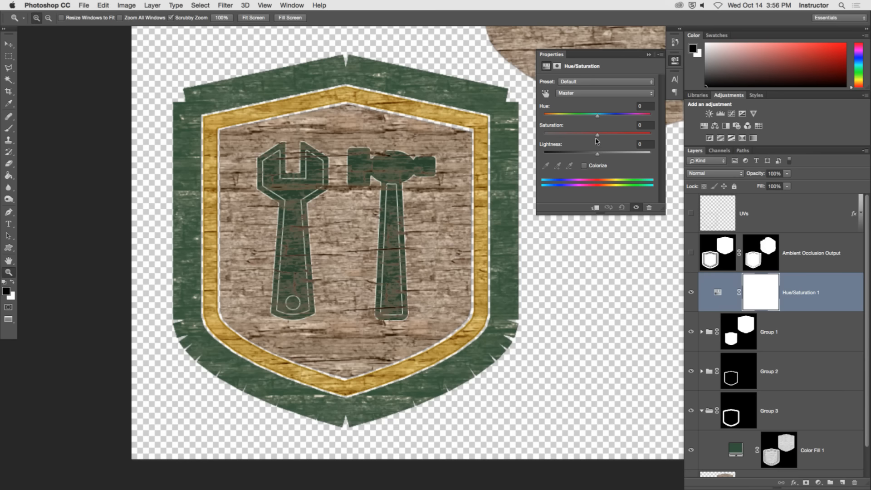
drag(596, 139, 532, 136)
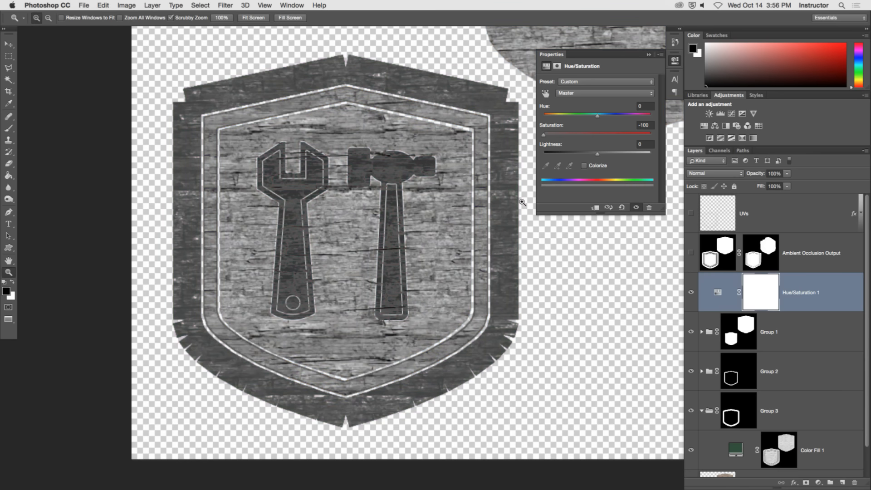
Collapse the adjustment's properties and move the Hue/Saturation 1 layer above Ambient Occlusion Output.
click(589, 268)
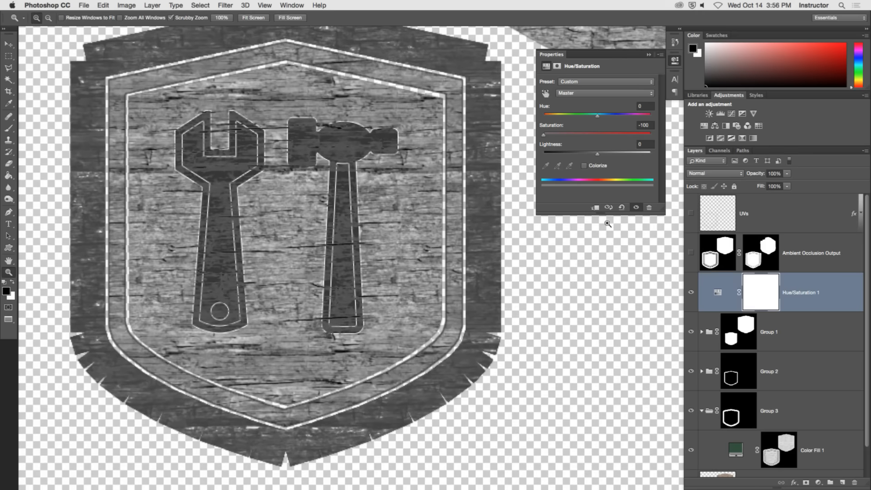
click(675, 59)
drag(718, 295, 708, 244)
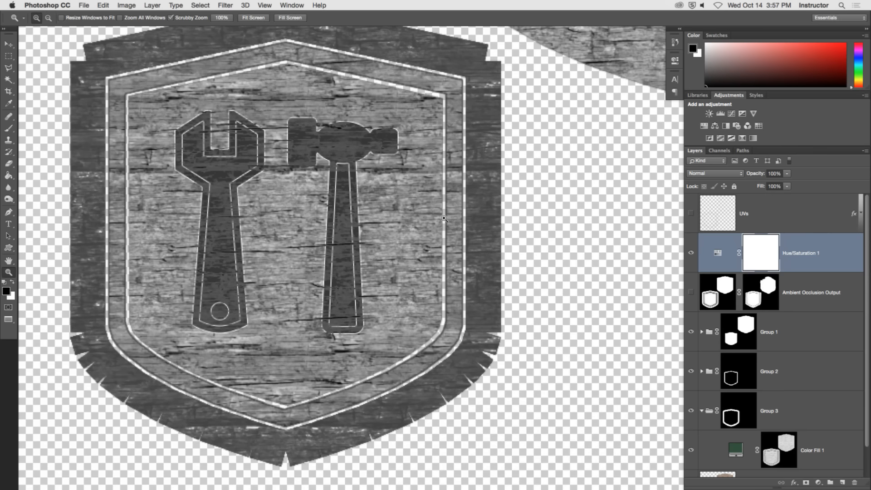
Save a copy of the grayscale sign texture in PNG format on the Desktop as shop_sign_tex_bump_V001.png.
click(84, 5)
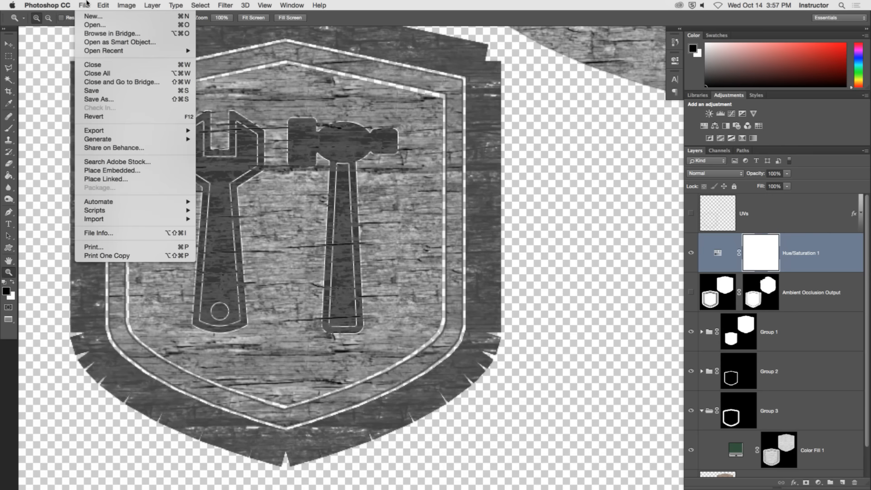
click(113, 99)
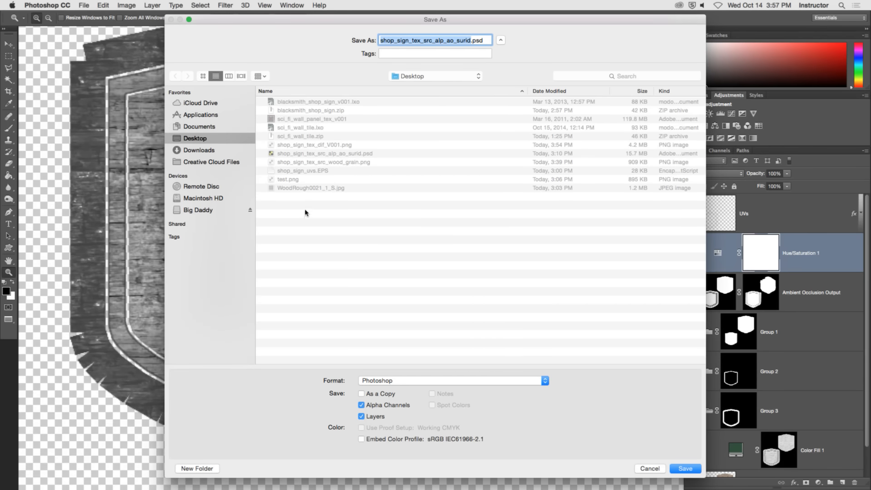
click(347, 146)
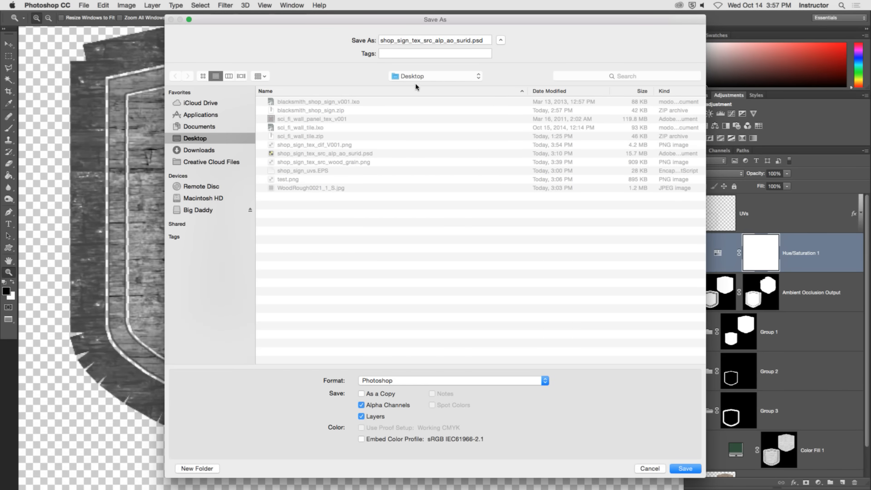
click(303, 146)
click(426, 41)
key(shift+Right)
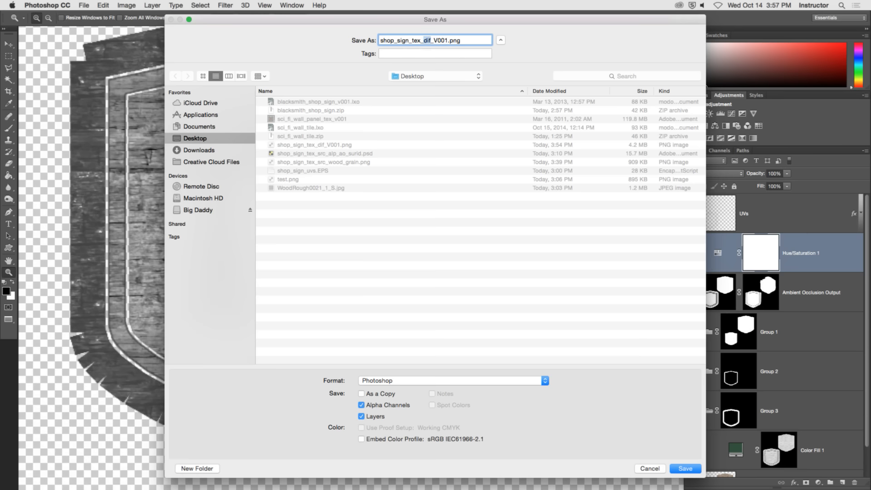
text(bump)
click(404, 381)
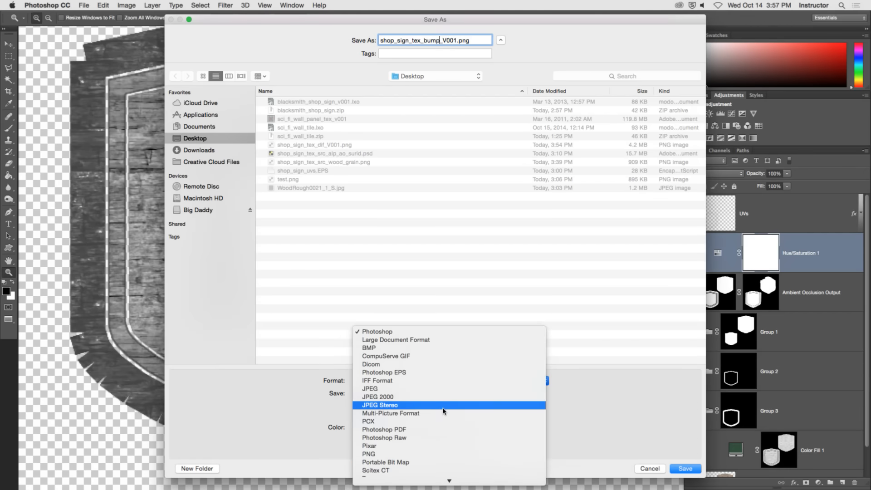
click(436, 454)
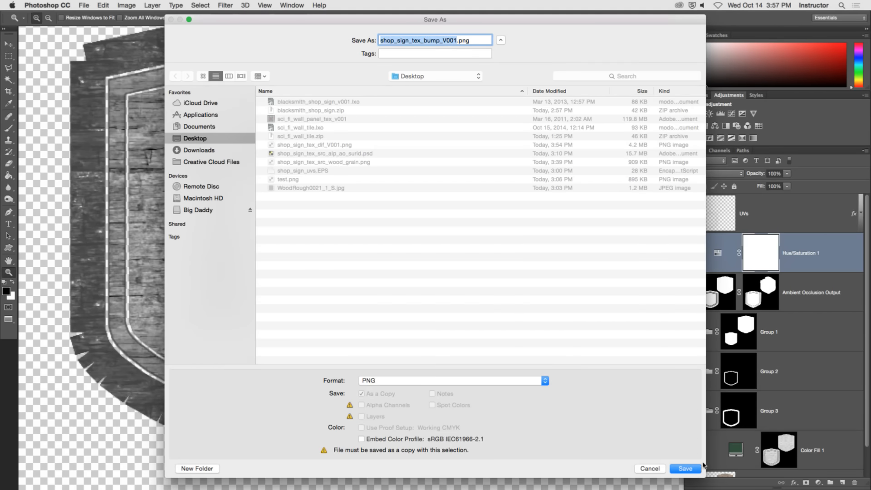
click(684, 468)
click(455, 150)
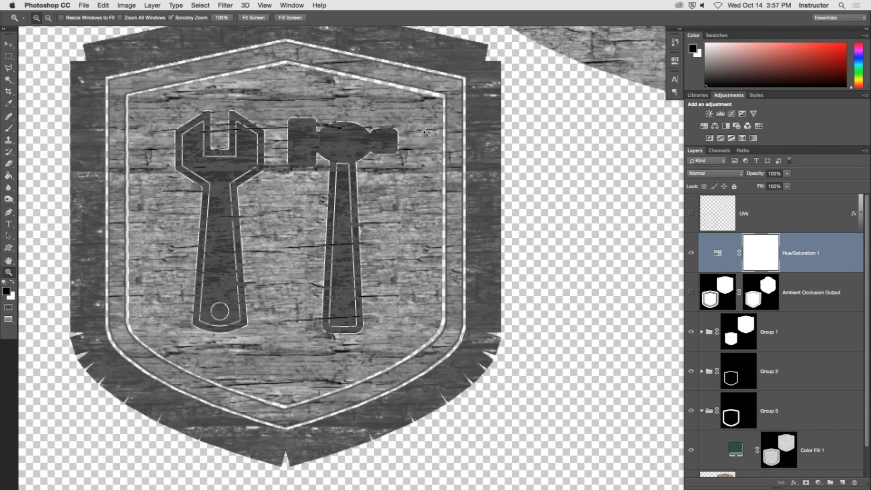
Switch to modo and load shop_sign_tex_bump_V001.png as an image map layer in the Wood material group.
click(65, 8)
click(75, 76)
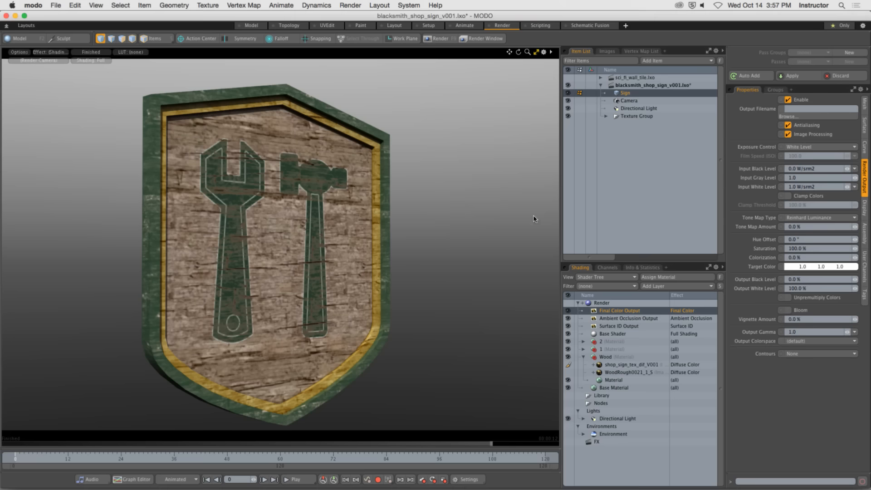
click(605, 356)
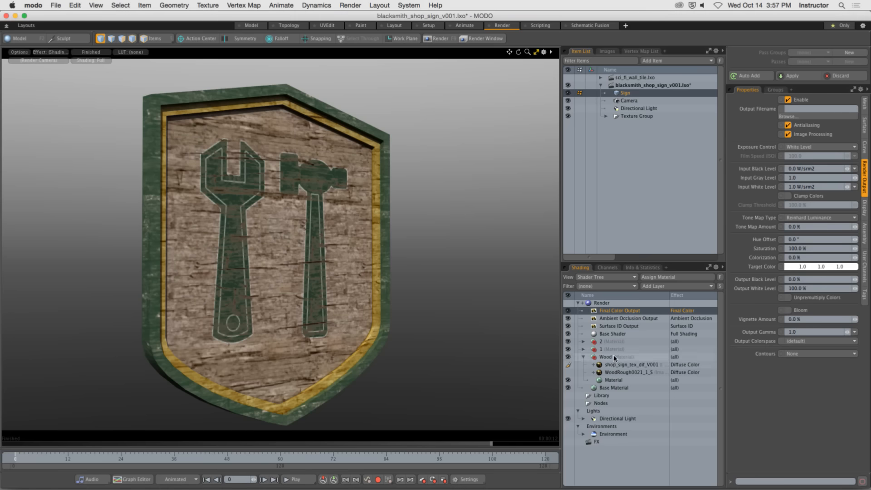
click(669, 286)
mouse_move(656, 332)
click(725, 331)
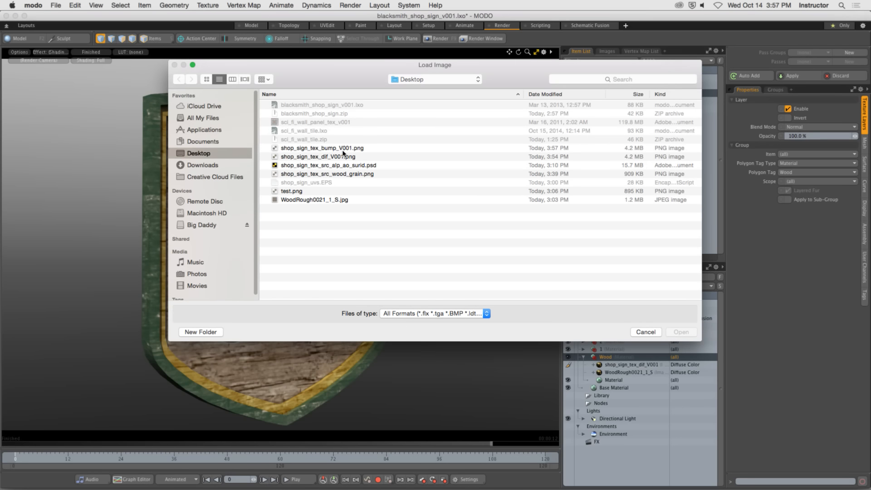
click(344, 150)
click(681, 331)
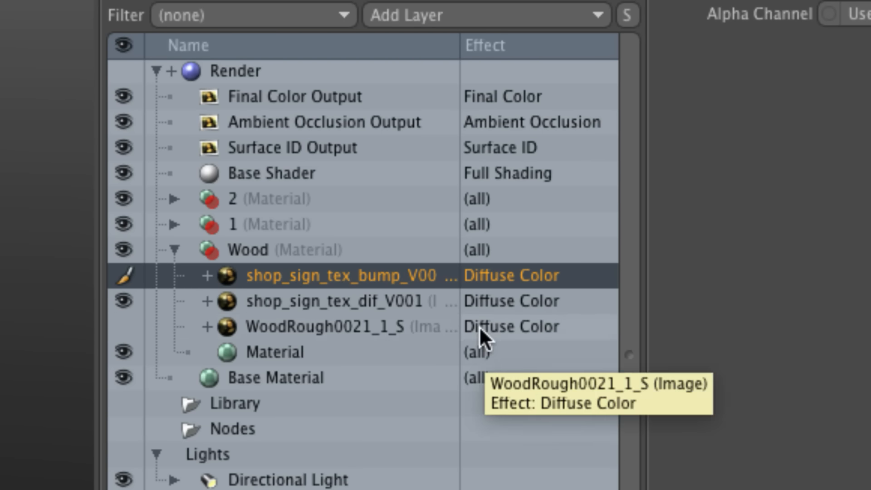
Change the effect of the shop_sign_tex_bump_V001 layer to the surface shading effect Bump.
click(499, 276)
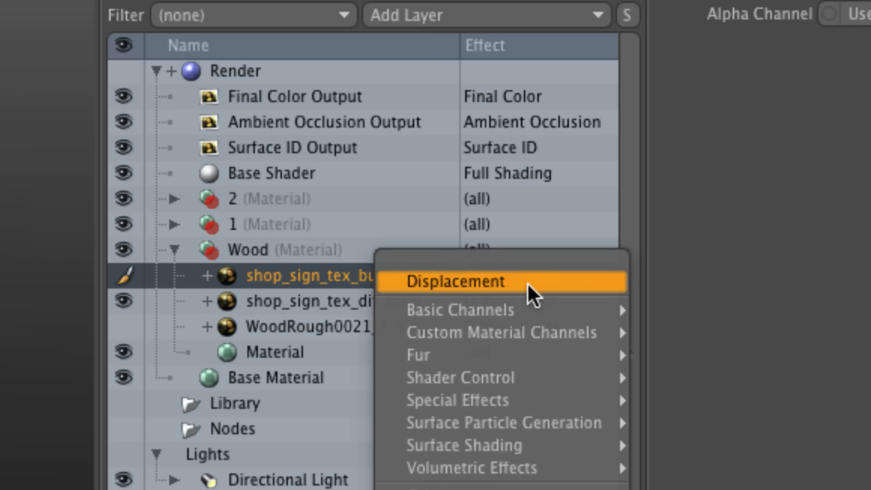
mouse_move(544, 378)
mouse_move(536, 444)
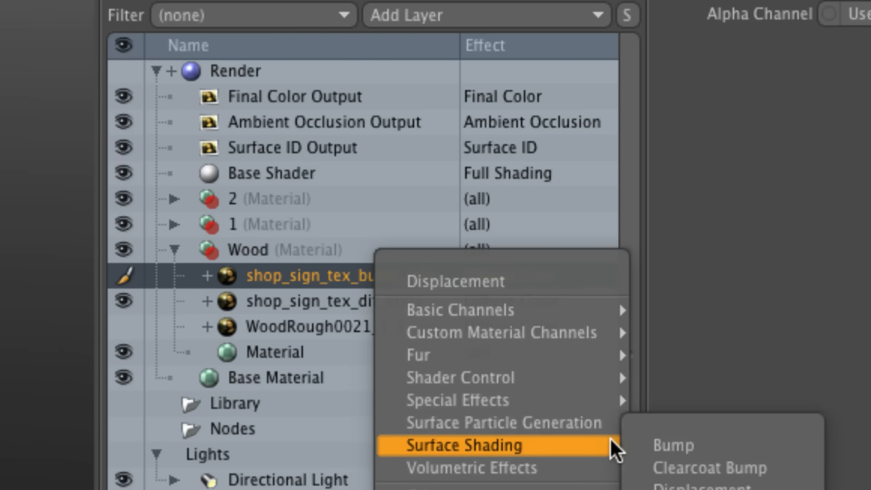
click(747, 449)
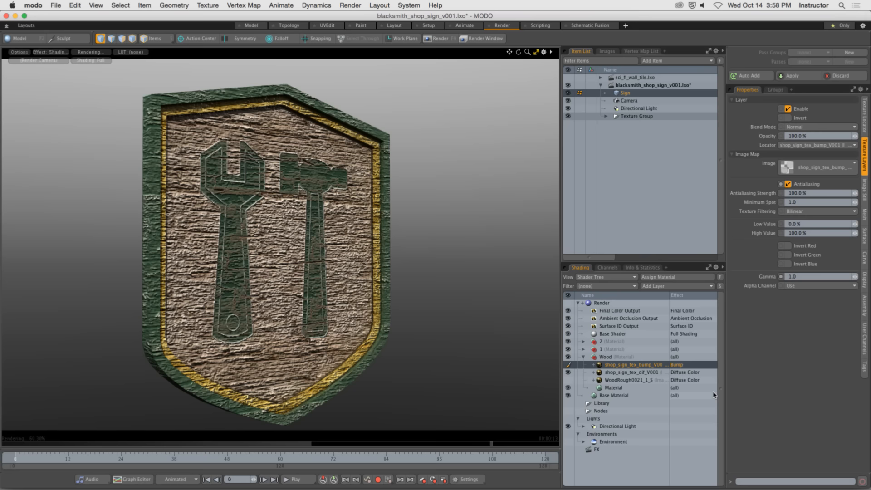
View the bump image in the image viewer, compare its wrench outlines with the render preview up close, and close the viewer.
double_click(632, 365)
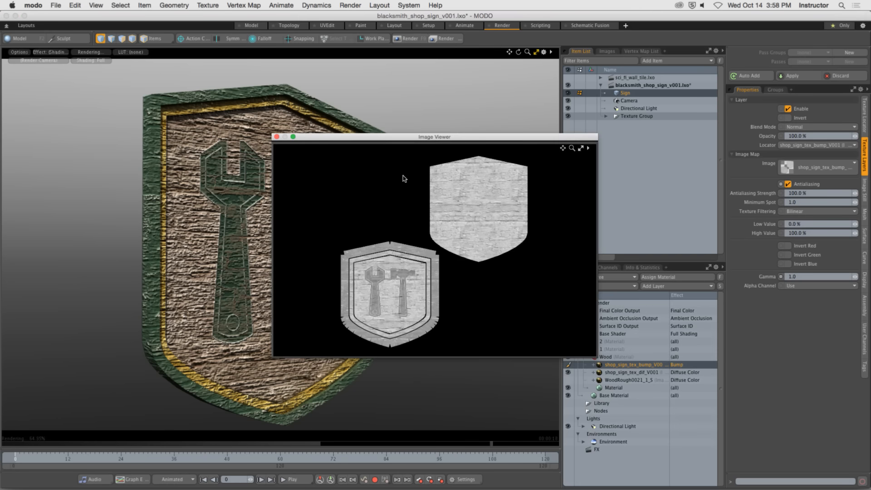
drag(400, 136, 525, 109)
scroll(575, 233, up, 5)
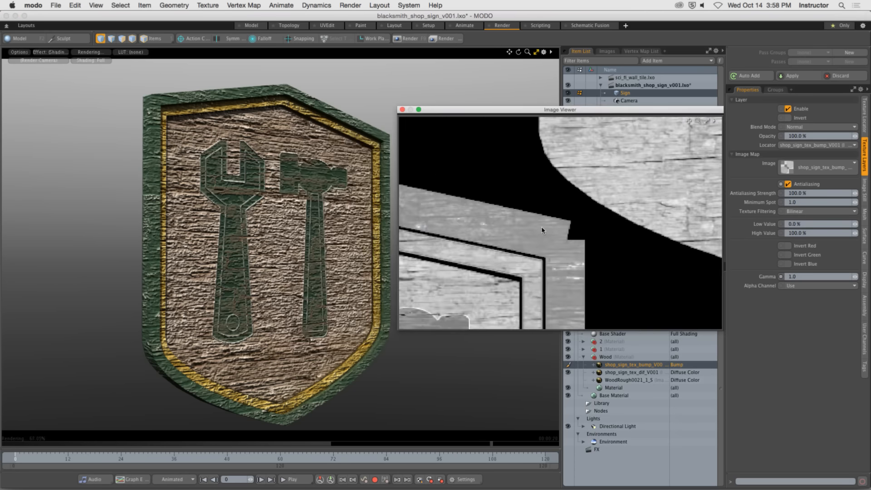
scroll(541, 230, down, 5)
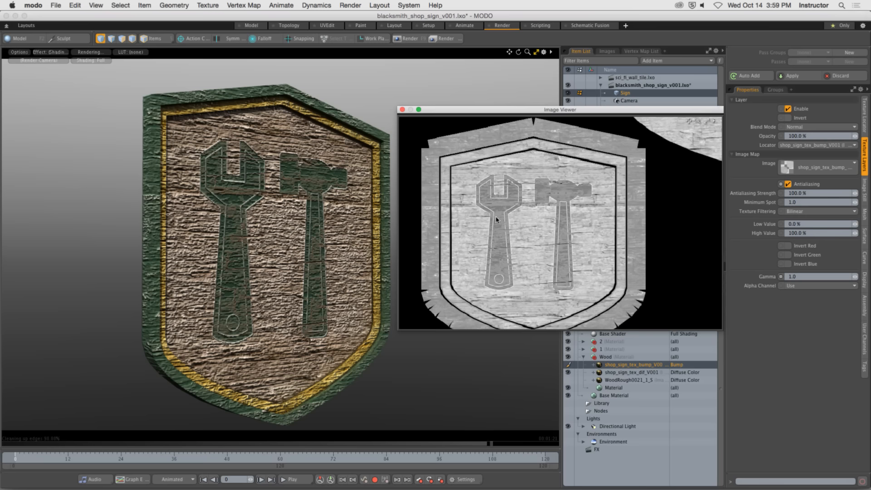
scroll(509, 226, up, 5)
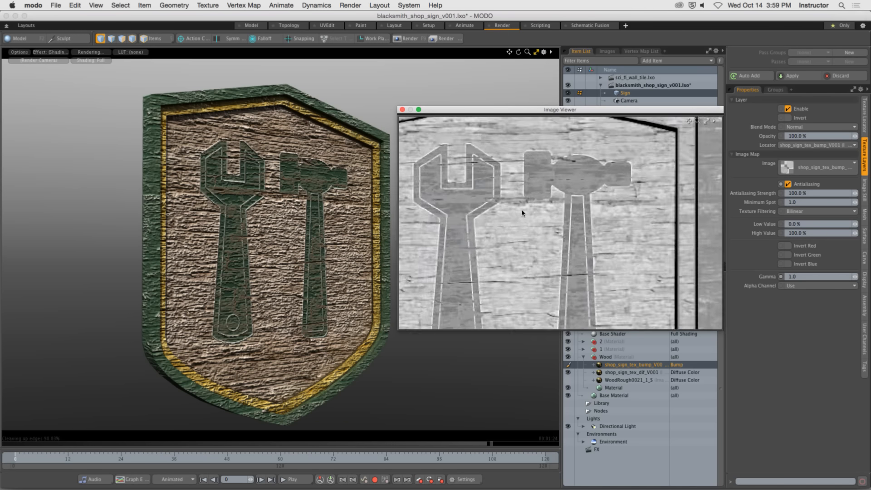
alt+drag(413, 191, 531, 236)
scroll(536, 229, up, 5)
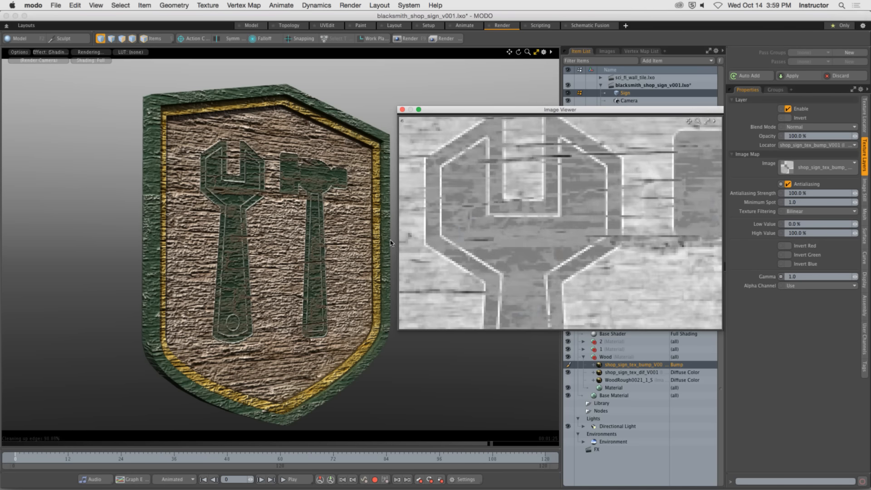
alt+drag(270, 215, 352, 231)
alt+drag(229, 221, 262, 223)
ctrl+alt+drag(262, 223, 300, 224)
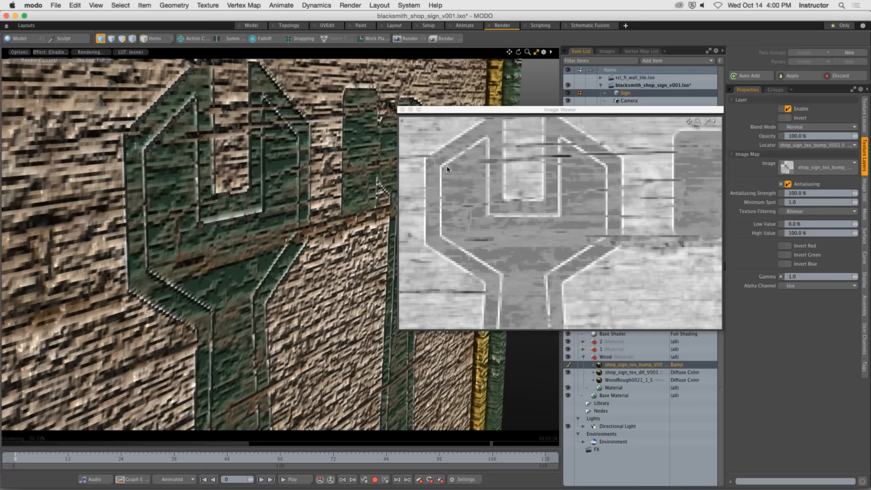
click(402, 109)
Set the Bump Amplitude of the Wood group's Material to 1 mm.
ctrl+alt+drag(439, 207, 525, 284)
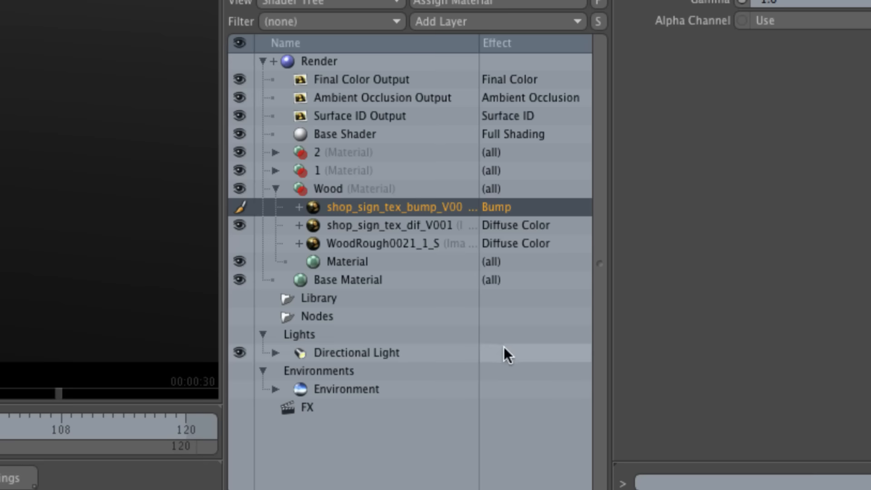
click(346, 264)
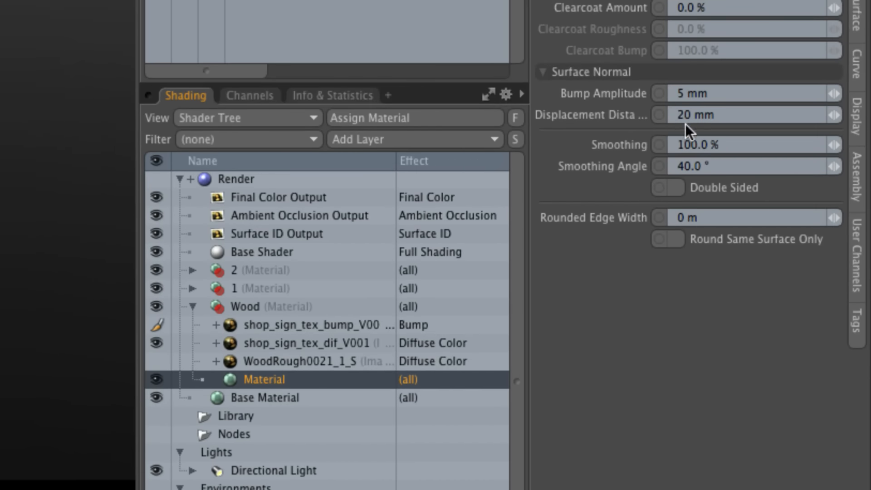
click(723, 93)
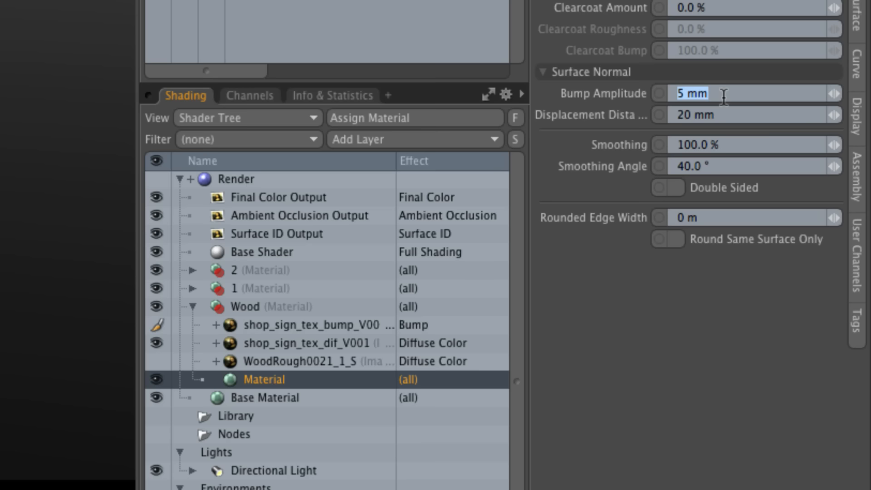
text(1mm)
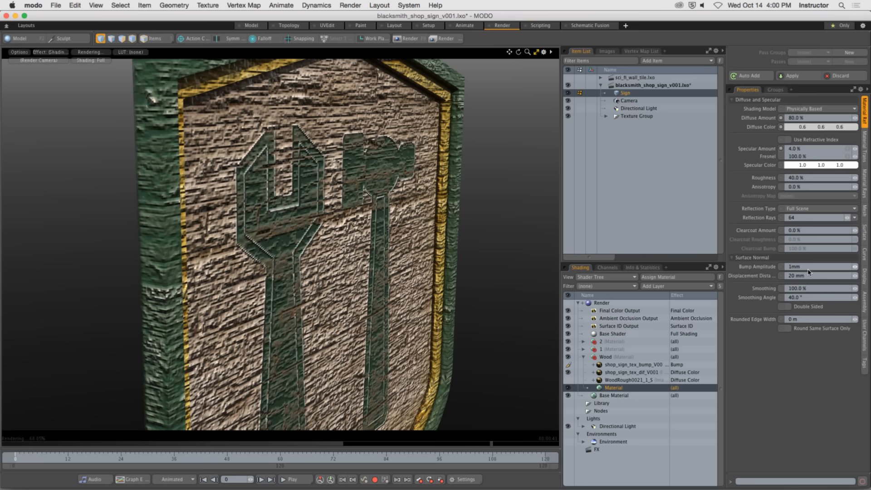
key(Return)
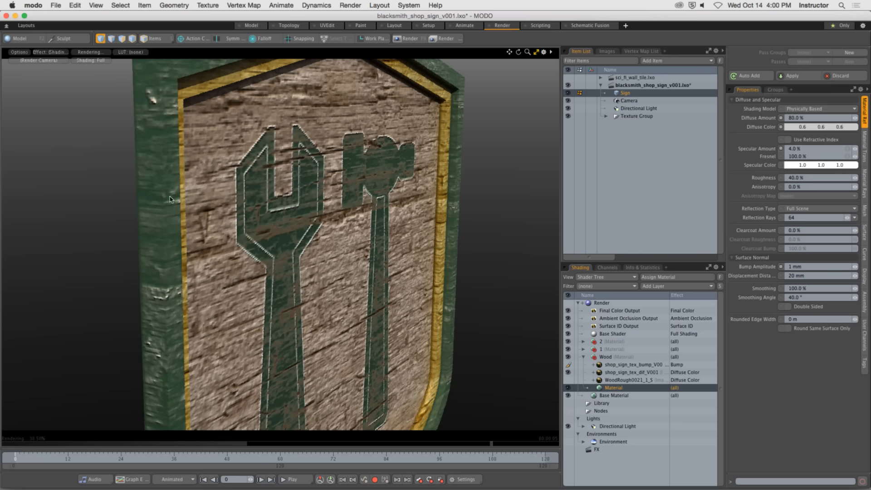
Compare the sign's emblem in the render preview with the bump map layer turned off and back on.
alt+drag(188, 167, 261, 188)
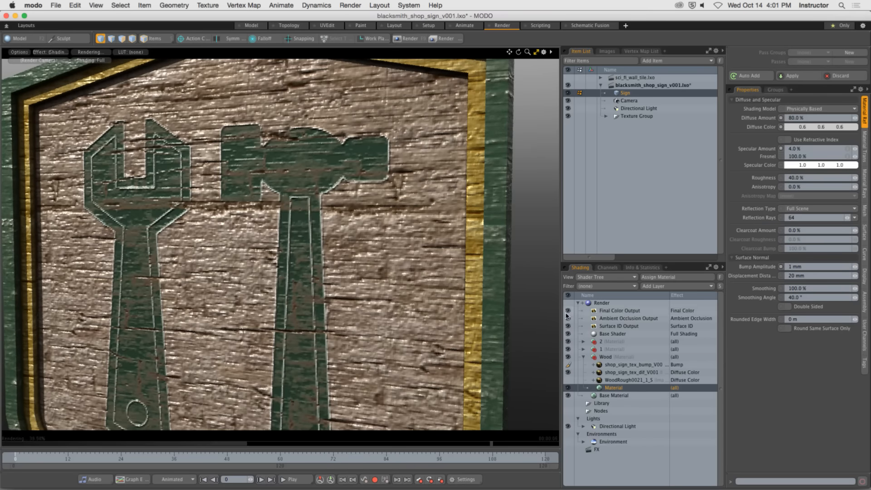
click(569, 364)
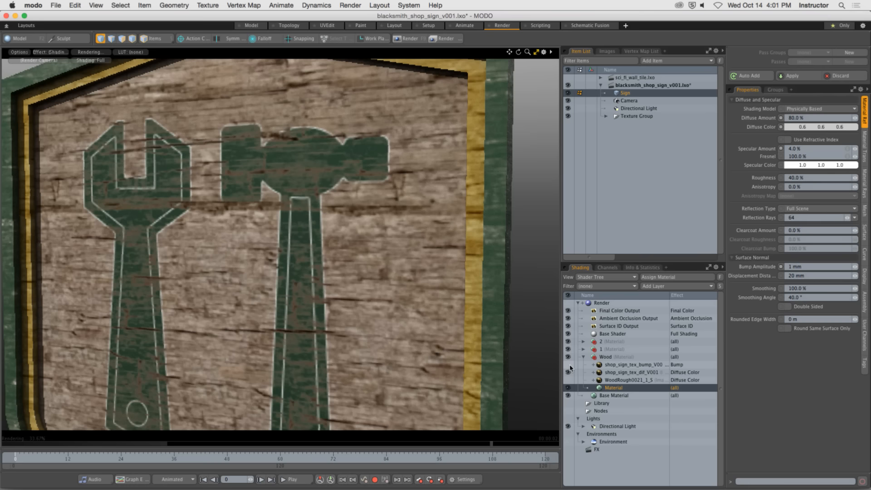
click(568, 365)
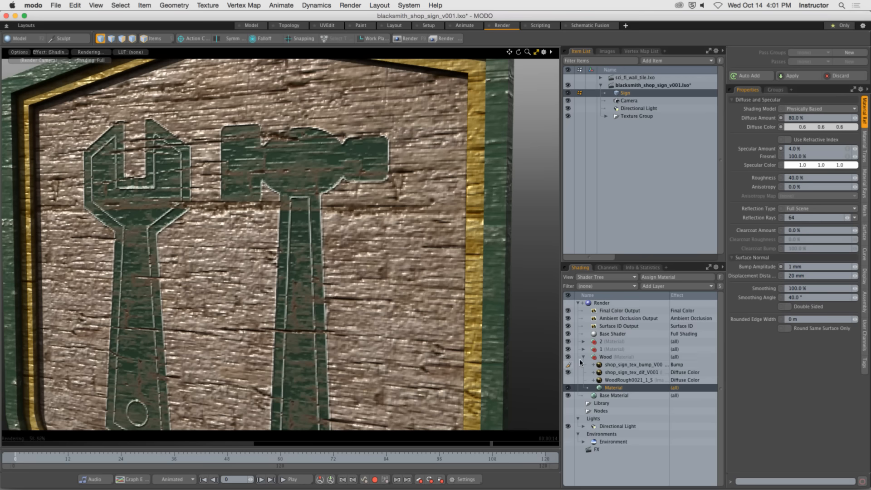
Render the current view, examine the emblem's bump detail up close, close the render window and inspect the sign's side.
click(407, 39)
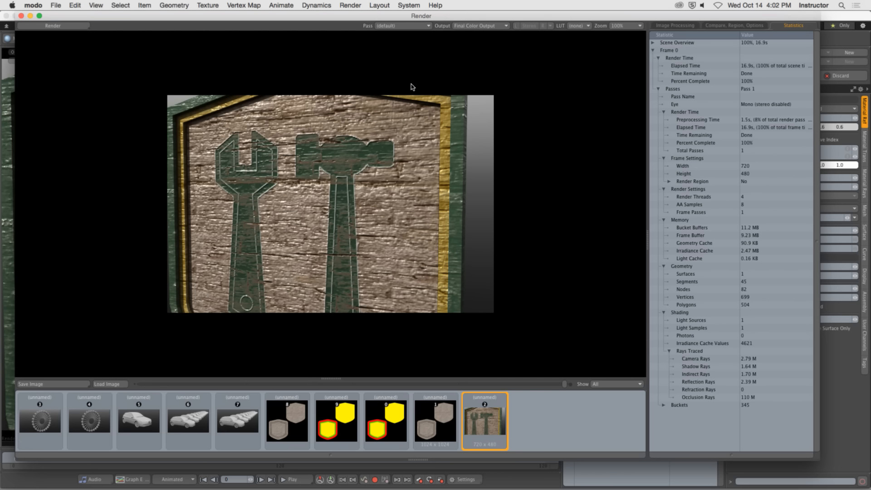
scroll(271, 171, up, 2)
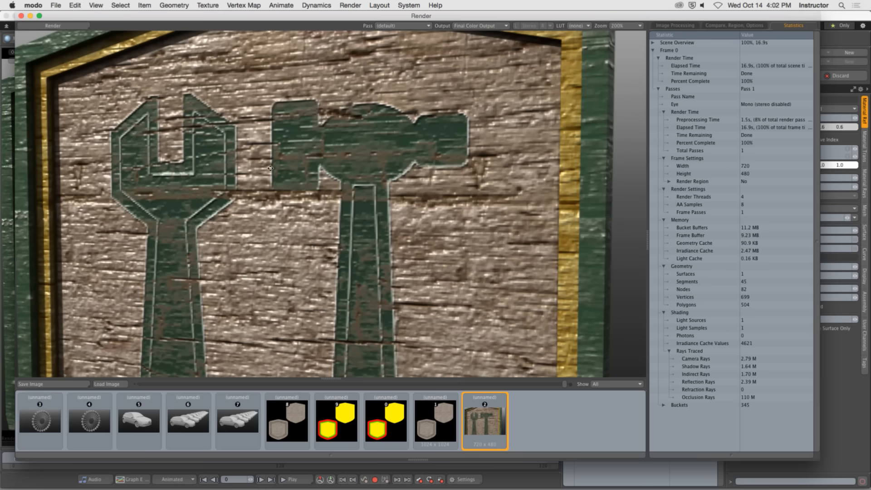
key(KP_0)
scroll(228, 178, down, 2)
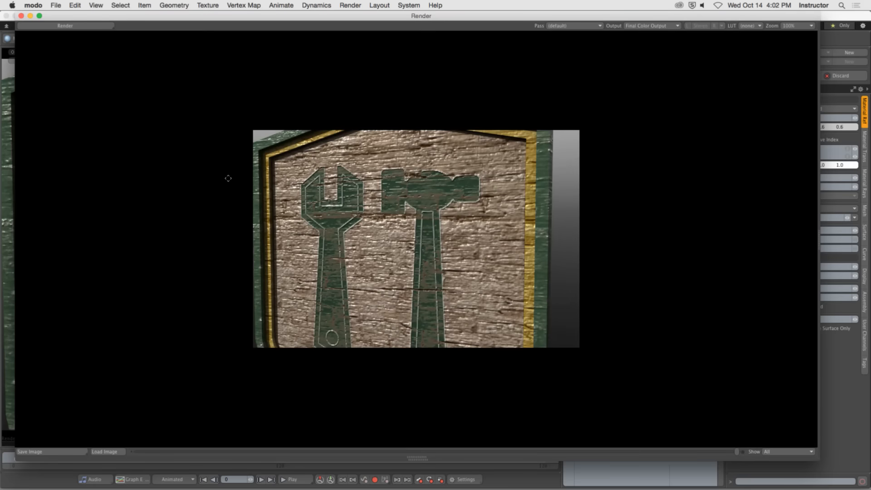
scroll(508, 142, up, 1)
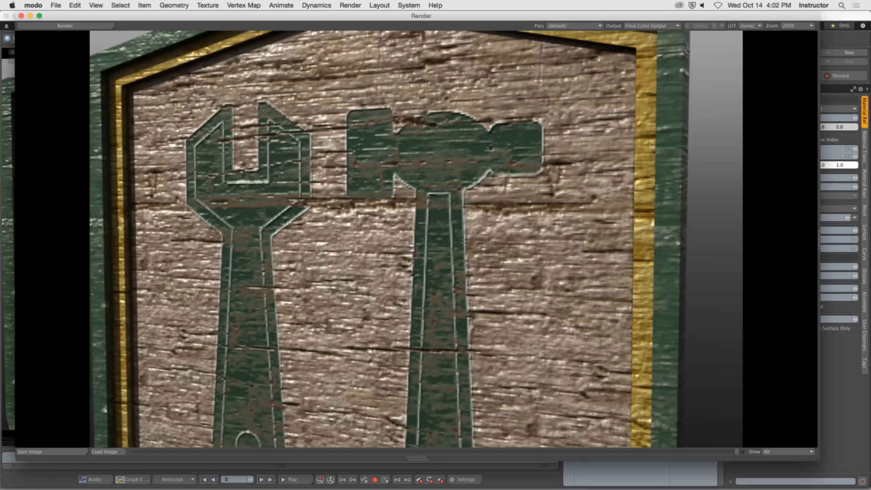
click(21, 15)
alt+drag(153, 191, 241, 154)
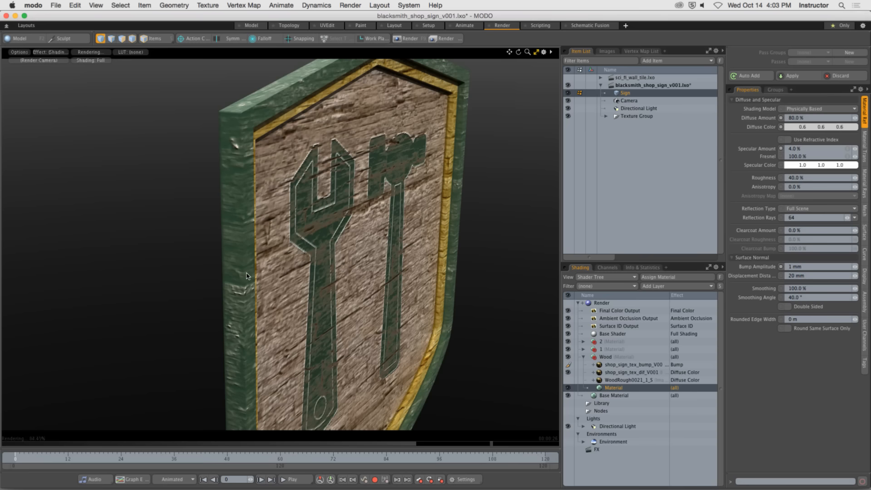
Switch to Photoshop and save the bump document as a separate Photoshop file named shop_sign_tex_bump_v001.psd on the Desktop.
key(super+Tab)
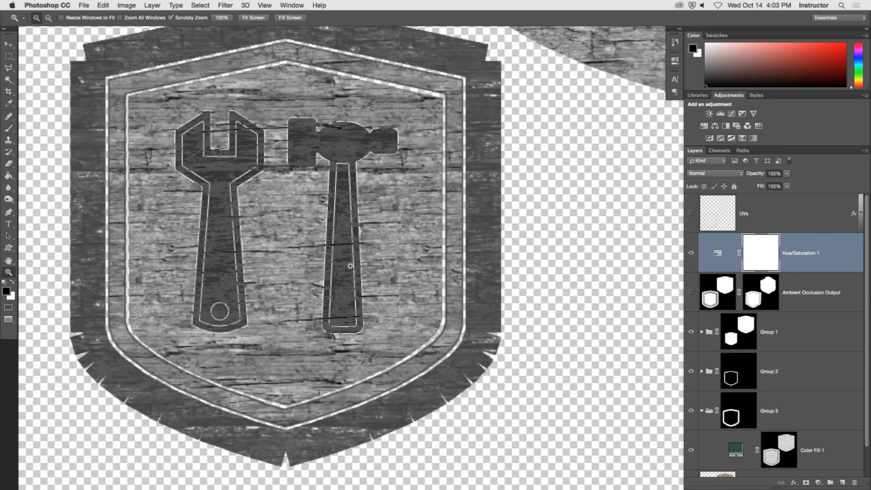
click(84, 5)
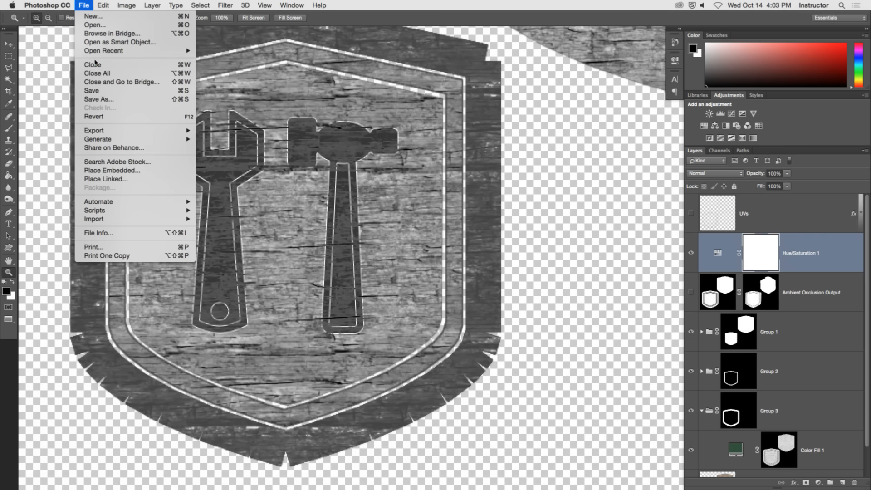
click(101, 99)
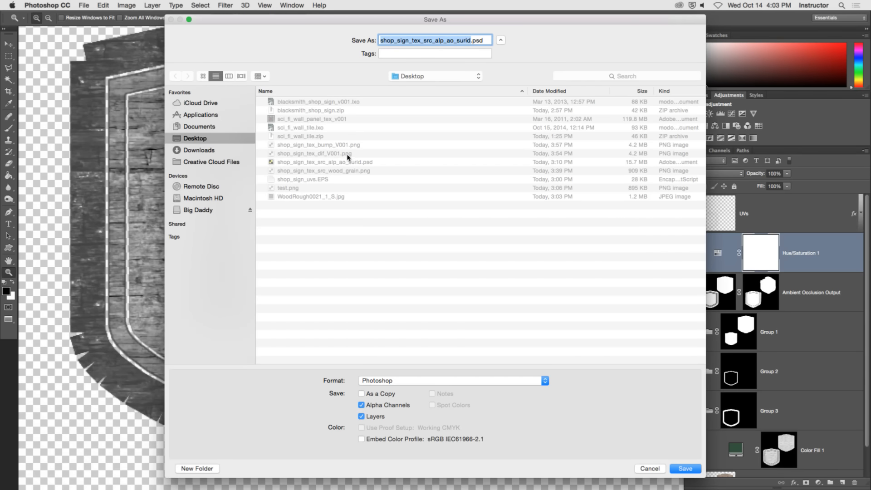
drag(423, 40, 500, 40)
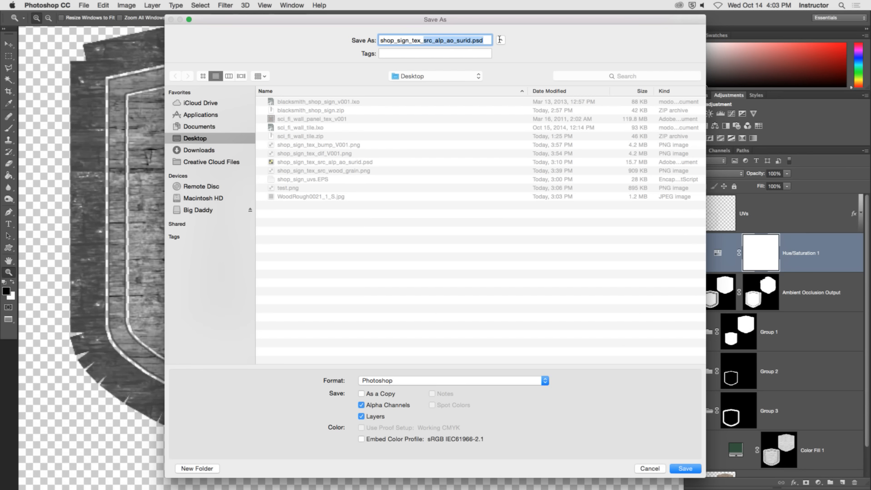
text(bv)
key(BackSpace)
text(ump_v)
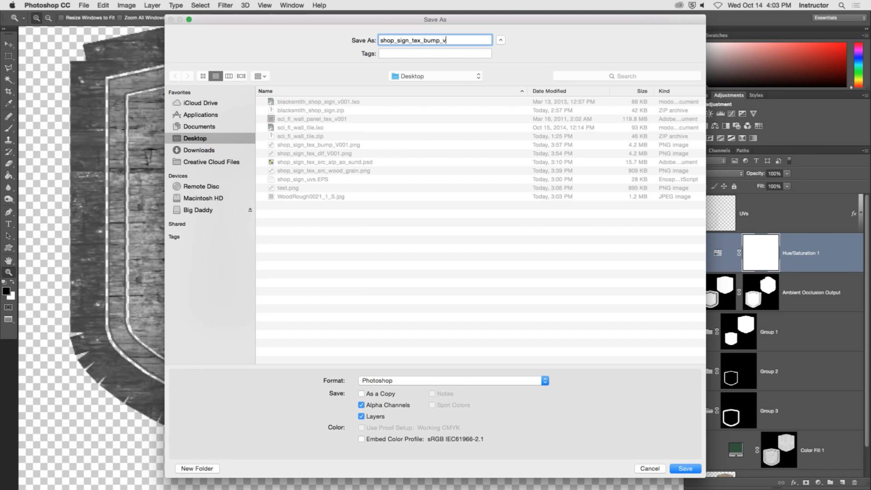
text(001)
click(685, 468)
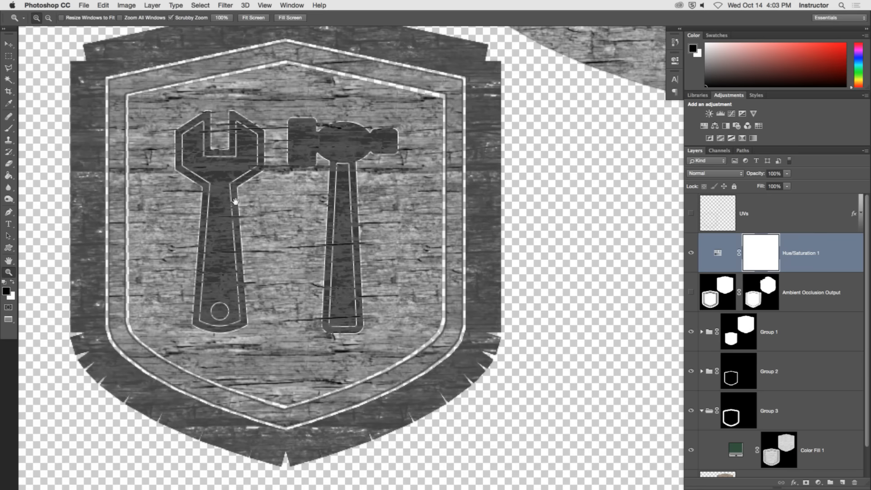
Compare the sign's outer border with Group 3 shown and hidden, and leave Group 3 hidden and collapsed.
drag(234, 202, 260, 210)
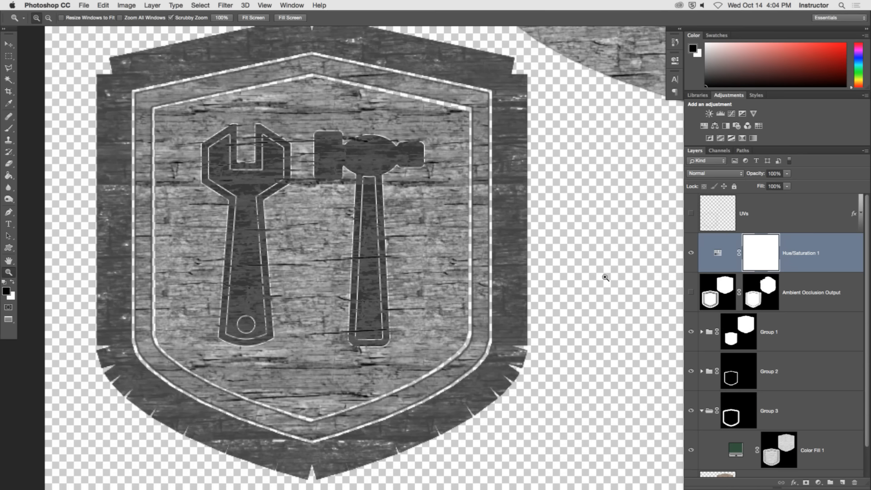
scroll(850, 364, down, 1)
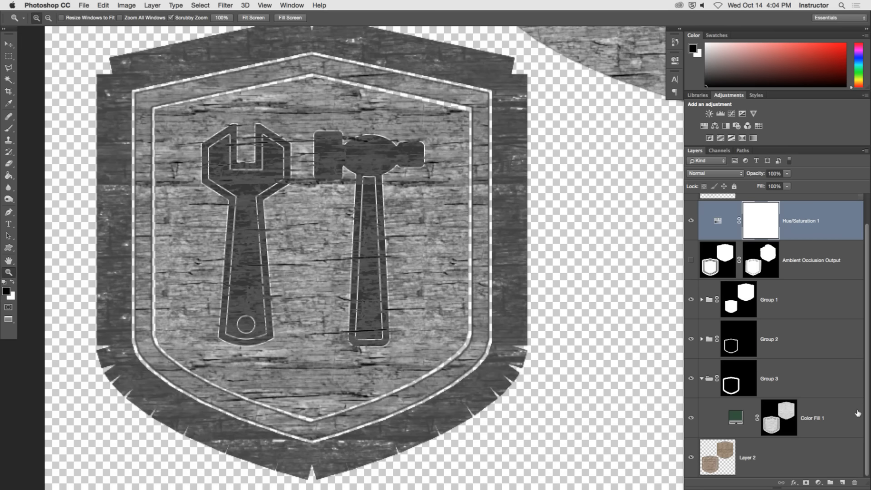
click(701, 380)
click(691, 410)
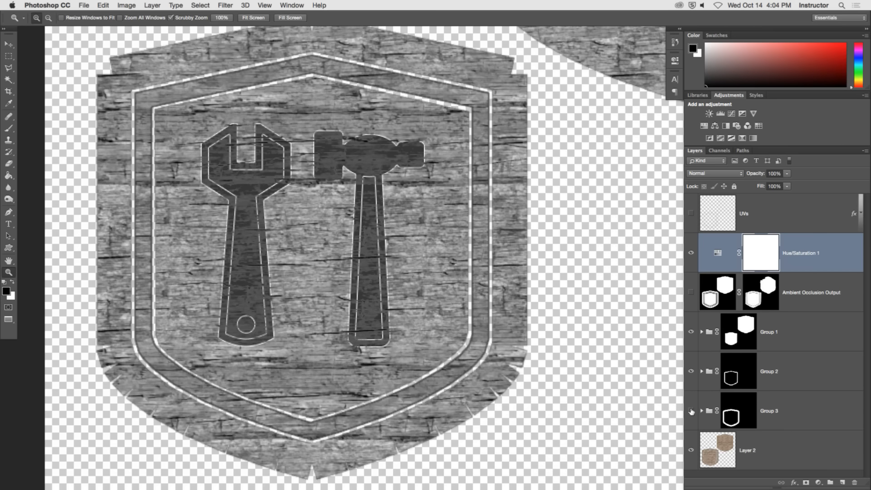
click(690, 410)
click(691, 410)
click(691, 410)
click(691, 410)
click(702, 410)
click(739, 451)
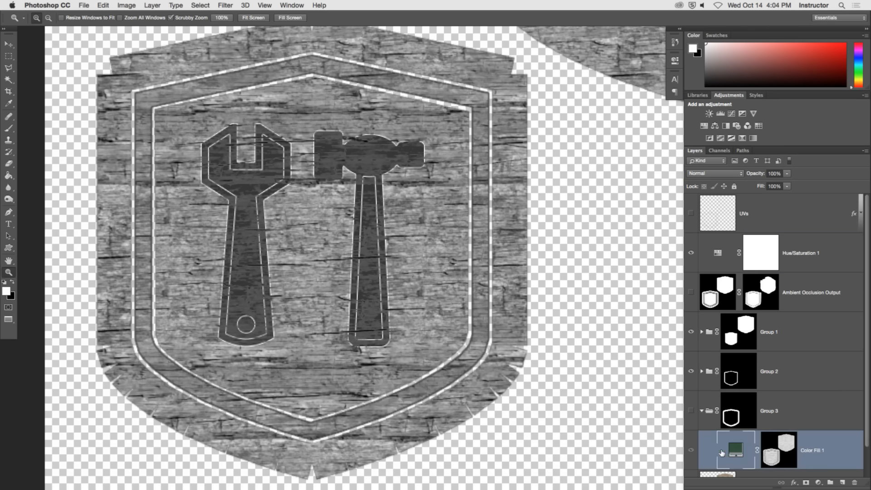
click(701, 411)
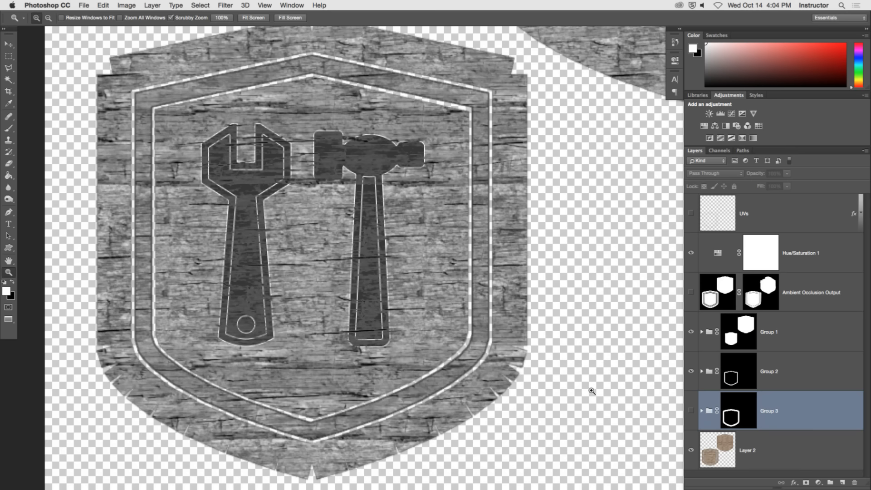
Check what Group 1 and its nested Group 4 contribute to the emblem, and disable Group 4's layer mask.
click(690, 332)
click(690, 332)
click(701, 332)
click(810, 378)
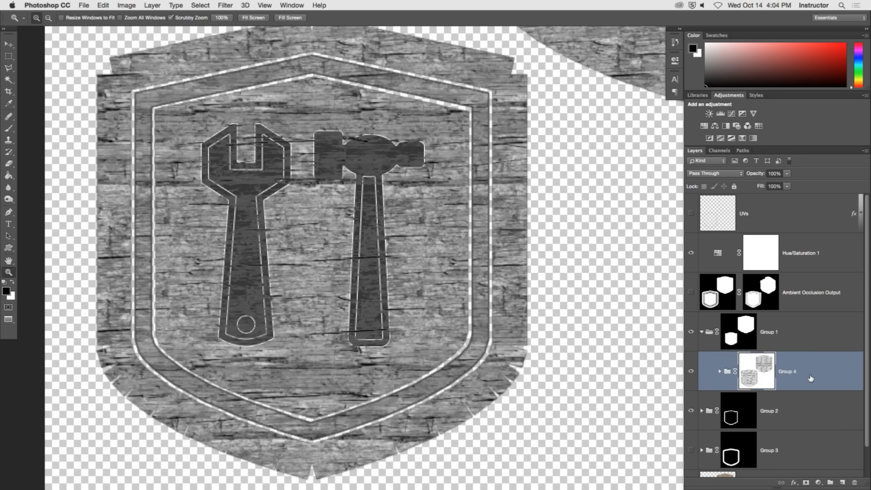
click(691, 373)
click(691, 373)
shift+click(772, 375)
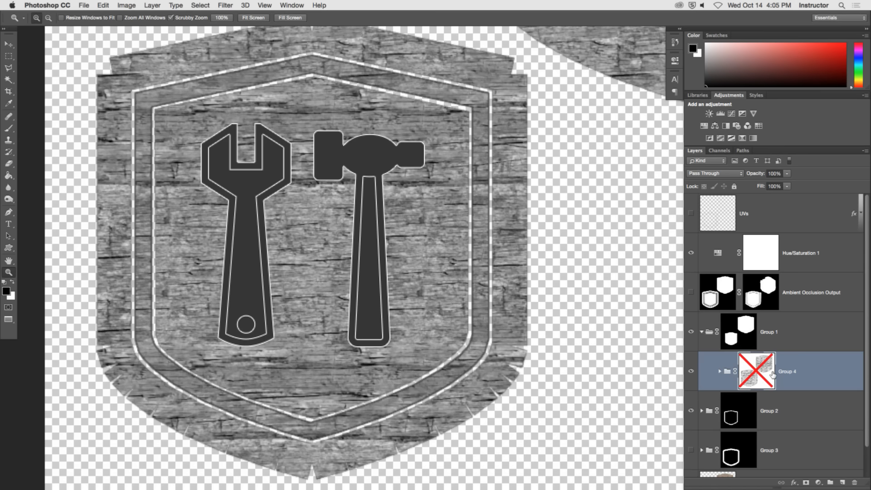
Change the Color Fill 3 layer inside Group 4 to a neutral light grey with 0% saturation and 90% brightness.
click(719, 371)
scroll(841, 409, down, 5)
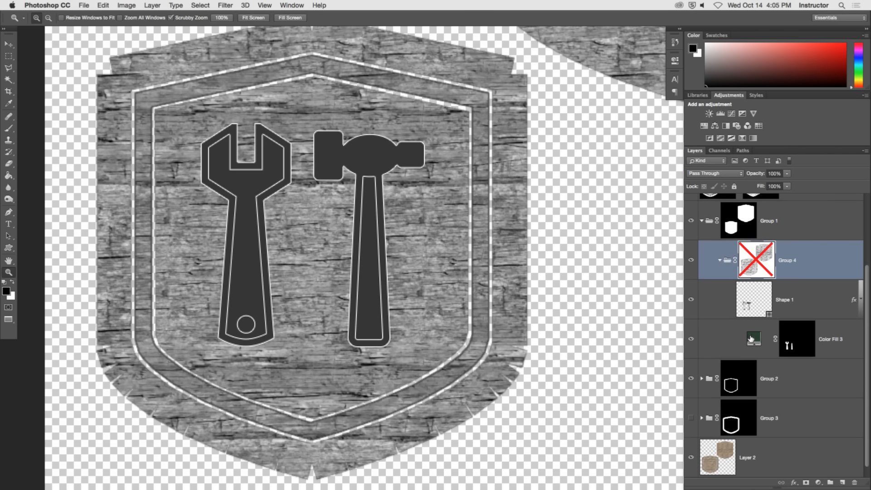
click(690, 339)
click(691, 338)
double_click(754, 338)
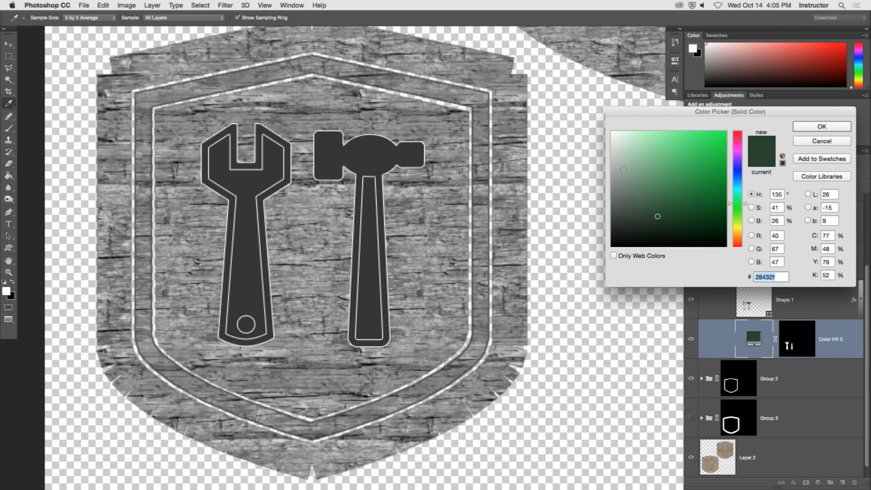
drag(622, 169, 597, 114)
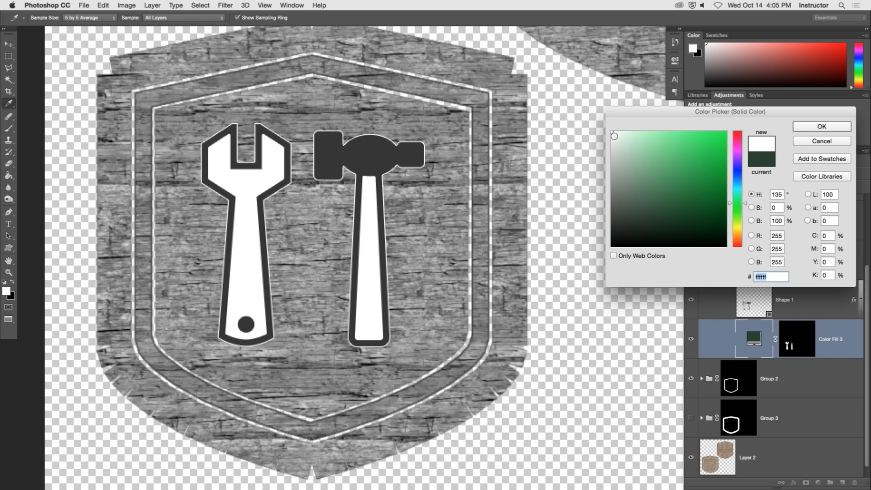
click(610, 135)
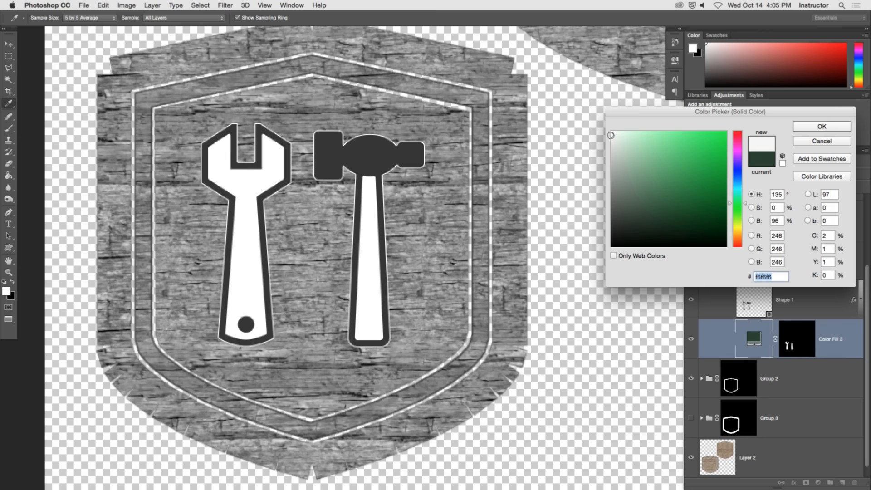
drag(611, 135, 611, 142)
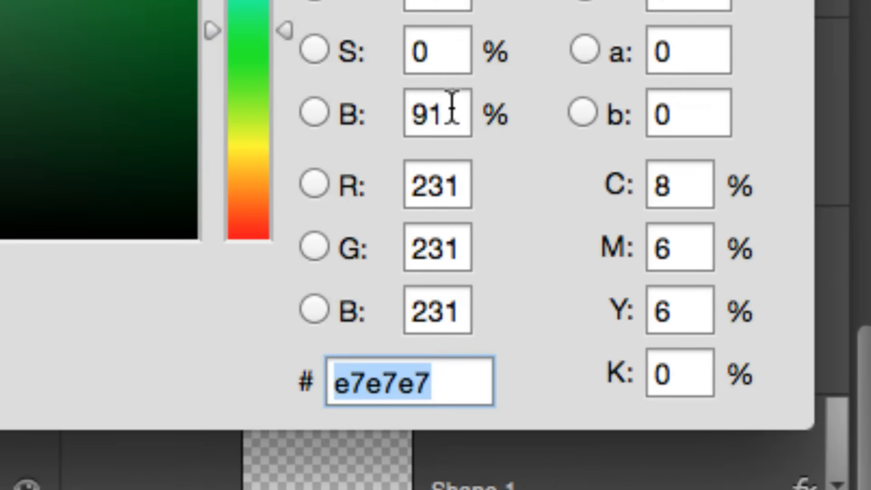
click(779, 219)
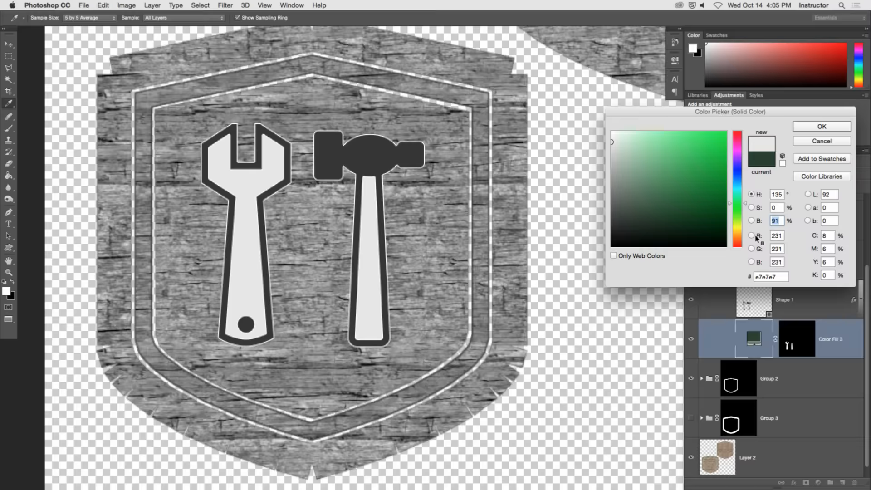
text(90)
key(Return)
key(z)
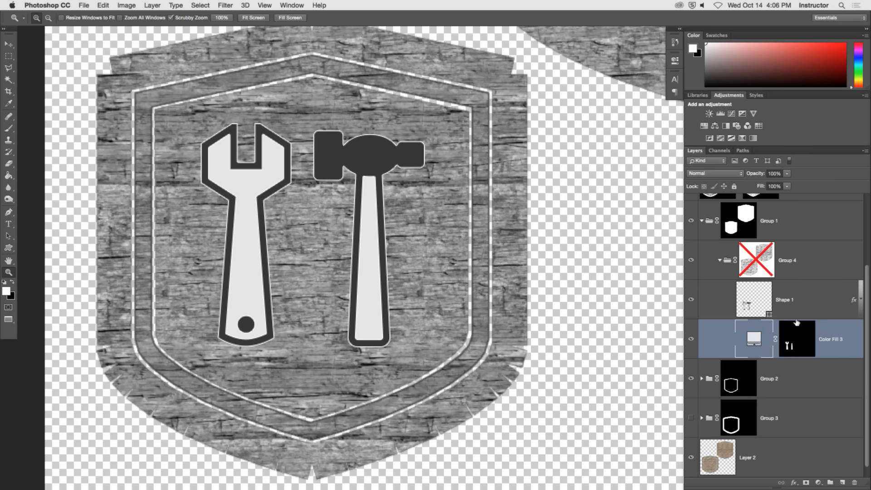
Change the Shape 1 layer's fill to the light grey e5e5e5.
double_click(770, 314)
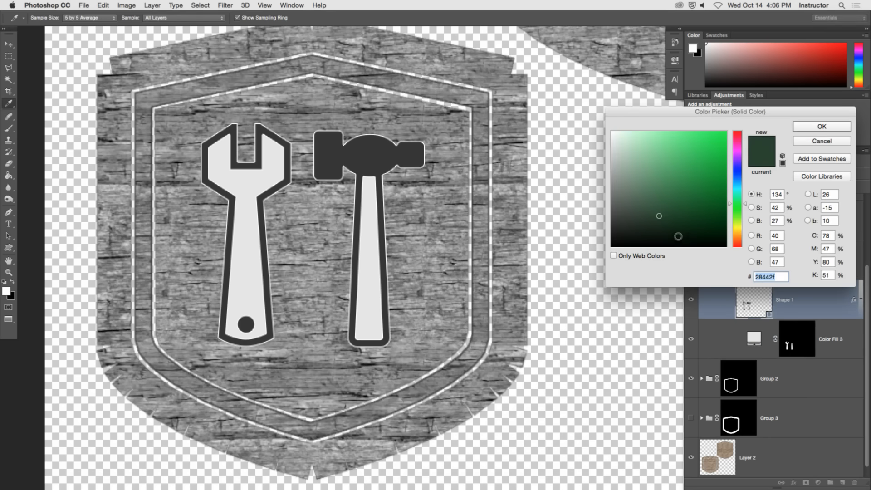
click(612, 138)
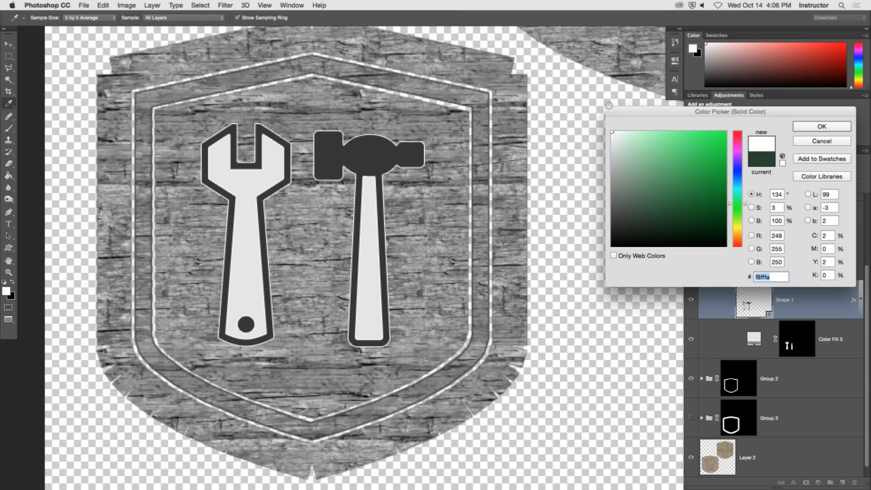
click(610, 144)
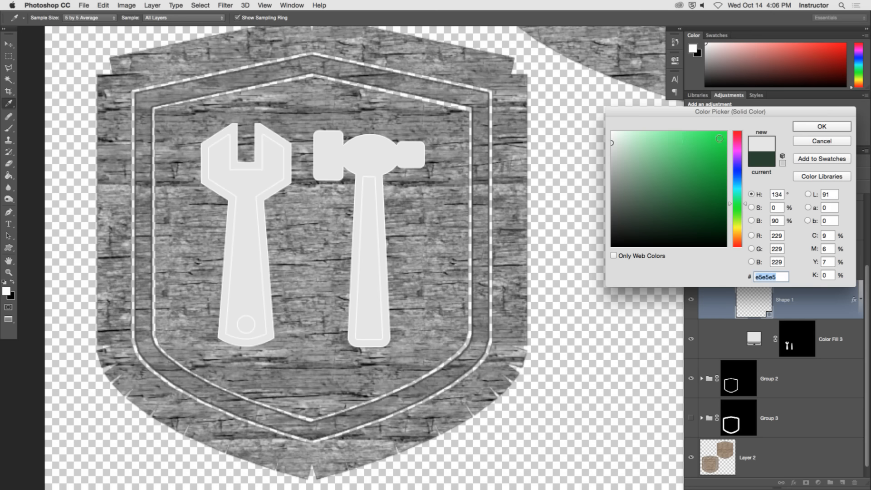
click(809, 129)
key(z)
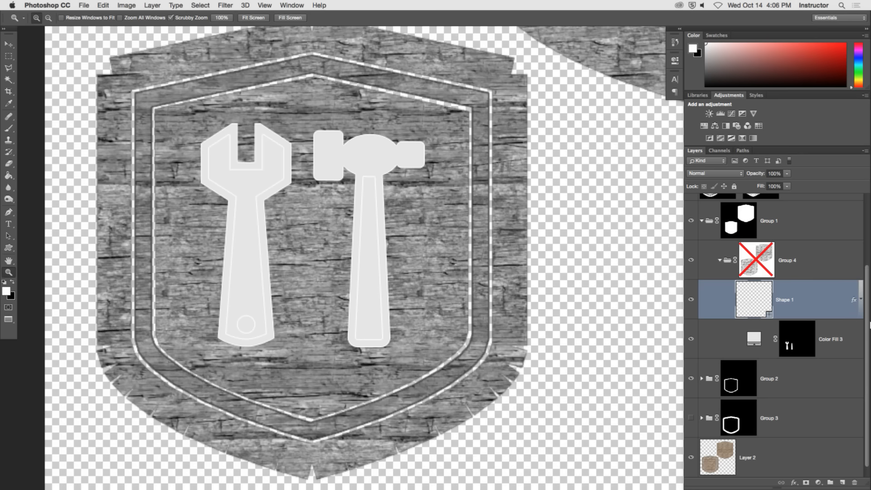
Adjust the Levels of the wood texture on Layer 2, with the black input at 46 and the midtones at 2.17.
click(742, 456)
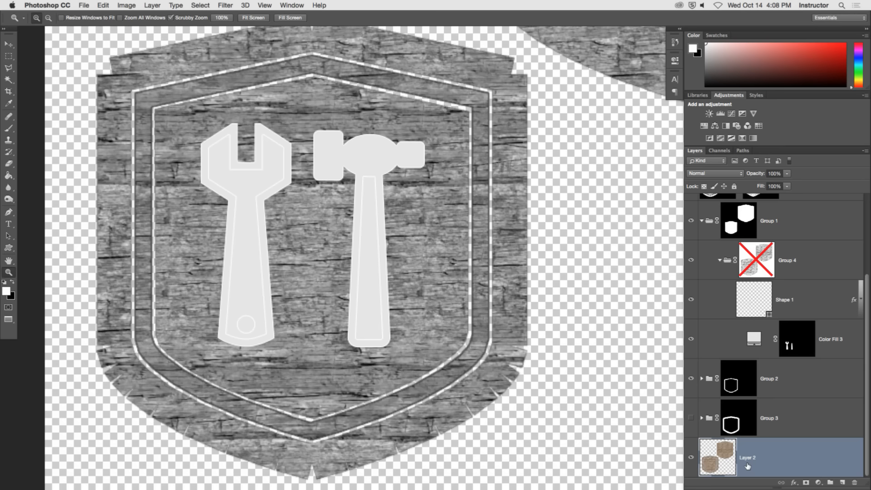
key(super+l)
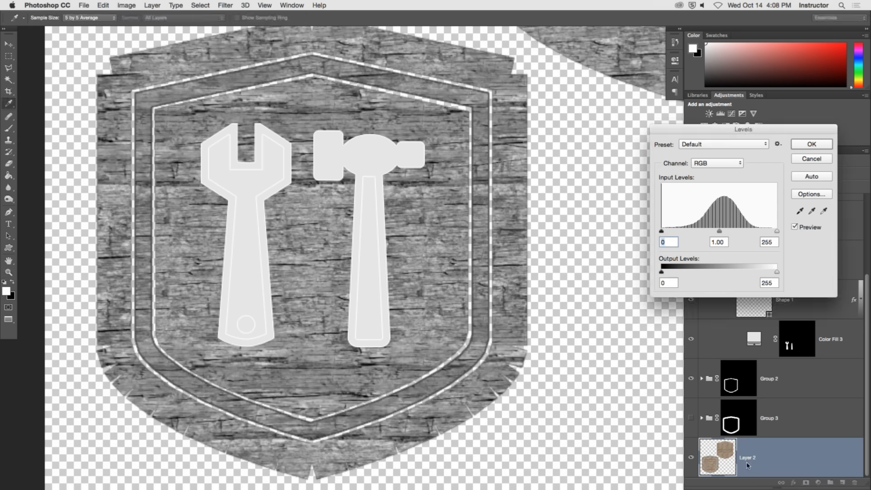
mouse_move(720, 234)
mouse_down()
mouse_move(687, 233)
mouse_move(757, 234)
mouse_move(680, 233)
mouse_move(711, 233)
mouse_move(703, 233)
mouse_up()
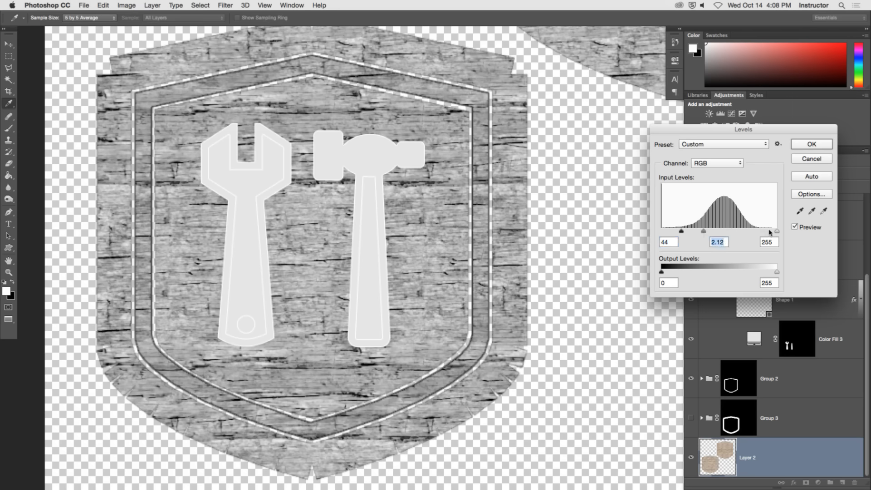
mouse_move(777, 231)
mouse_down()
mouse_move(743, 232)
mouse_move(777, 231)
mouse_up()
mouse_move(706, 232)
mouse_down()
mouse_move(698, 233)
mouse_move(728, 232)
mouse_move(692, 231)
mouse_move(749, 232)
mouse_move(672, 233)
mouse_move(696, 233)
mouse_up()
key(Tab)
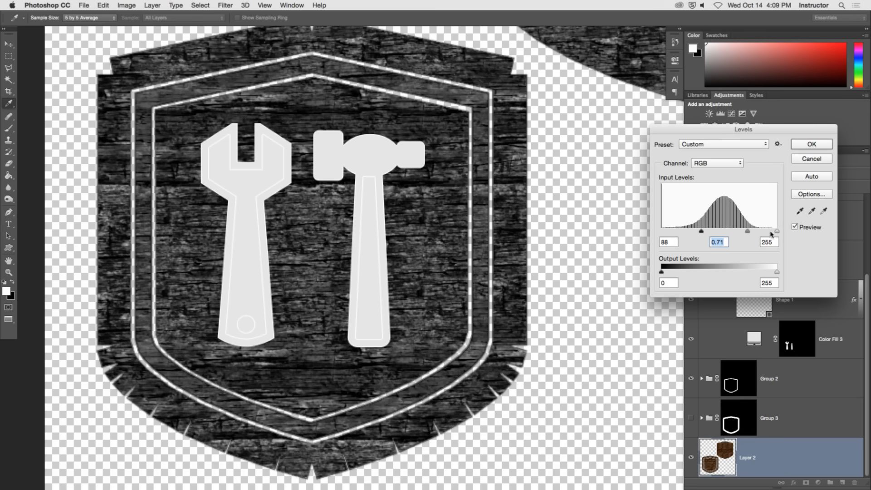
drag(769, 232, 684, 236)
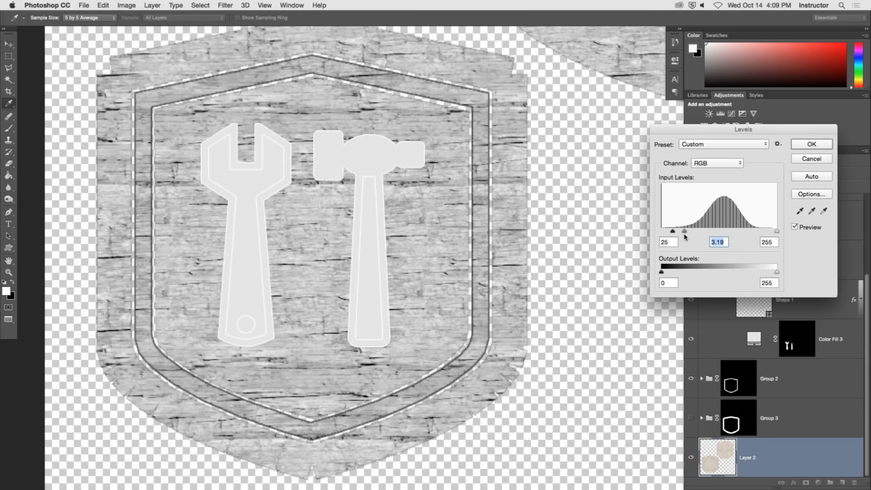
mouse_move(777, 232)
mouse_down()
mouse_move(769, 232)
mouse_move(777, 233)
mouse_up()
drag(684, 232, 703, 233)
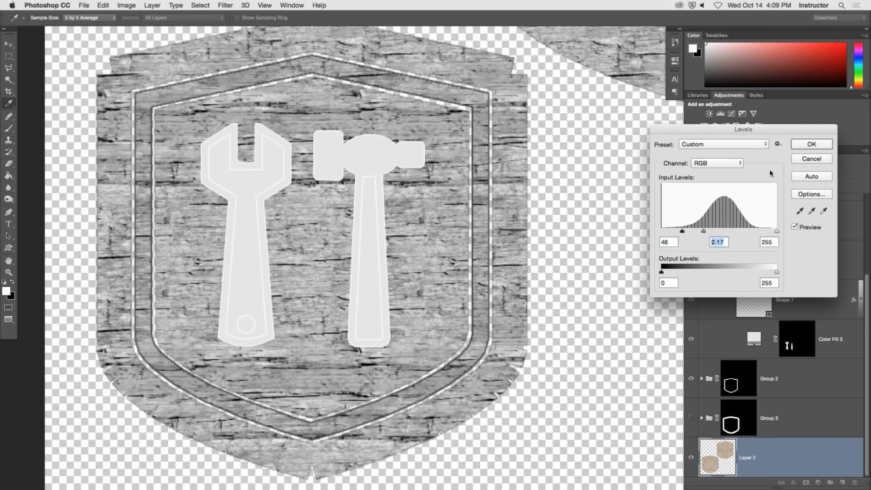
click(812, 143)
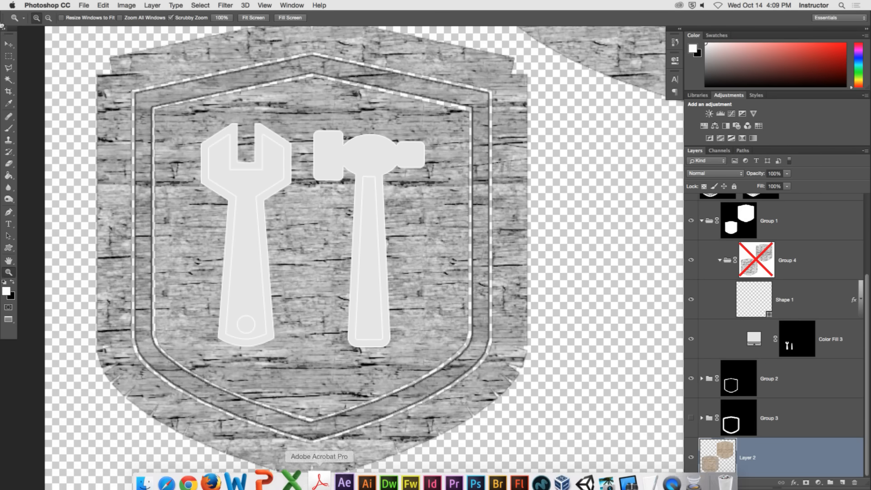
Save the bump map as the PNG shop_sign_tex_bump_v001.png on the Desktop, replacing the existing file.
click(84, 6)
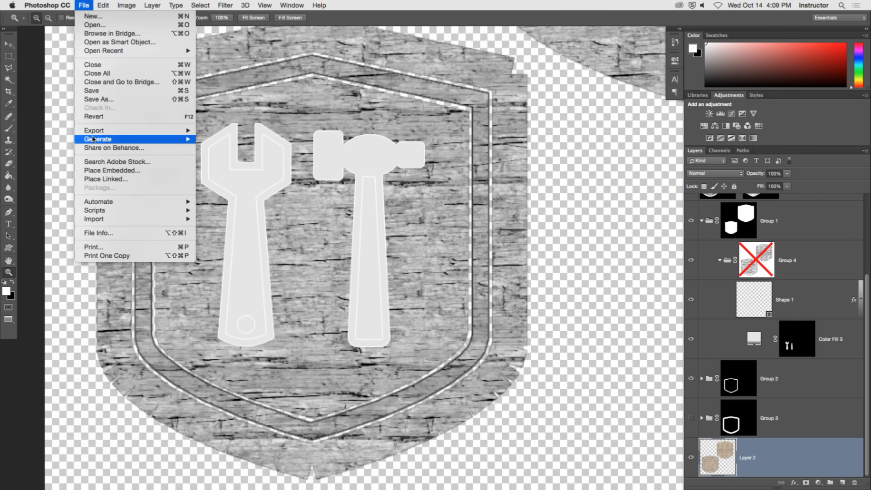
click(393, 264)
key(super+shift+s)
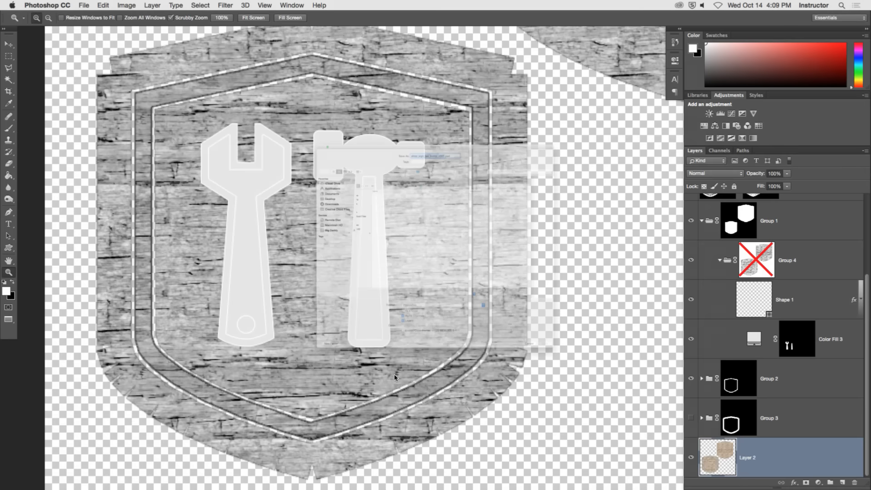
click(403, 380)
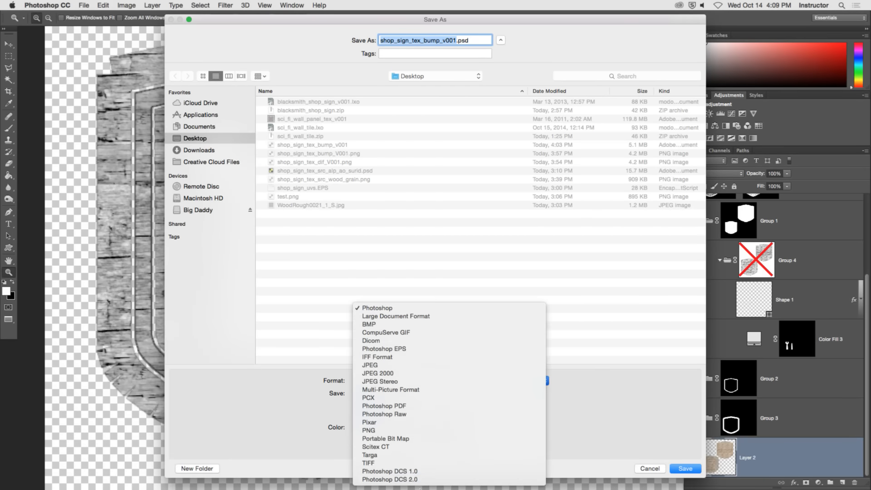
click(417, 430)
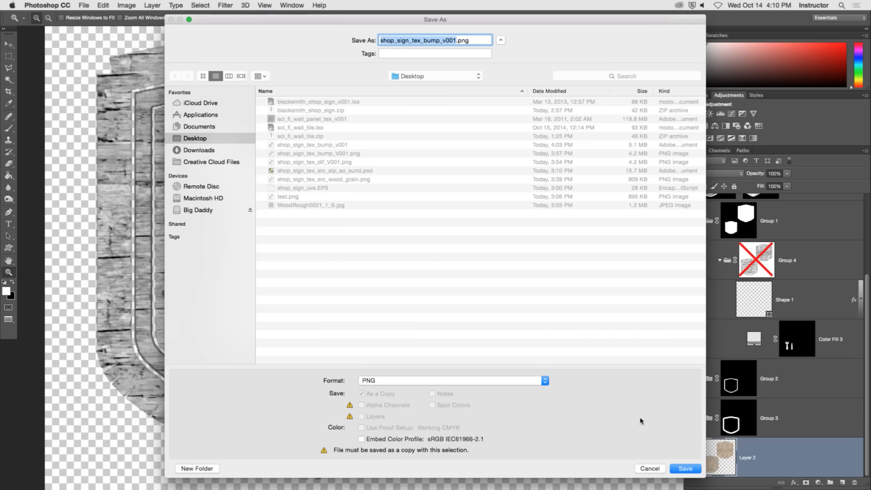
click(692, 472)
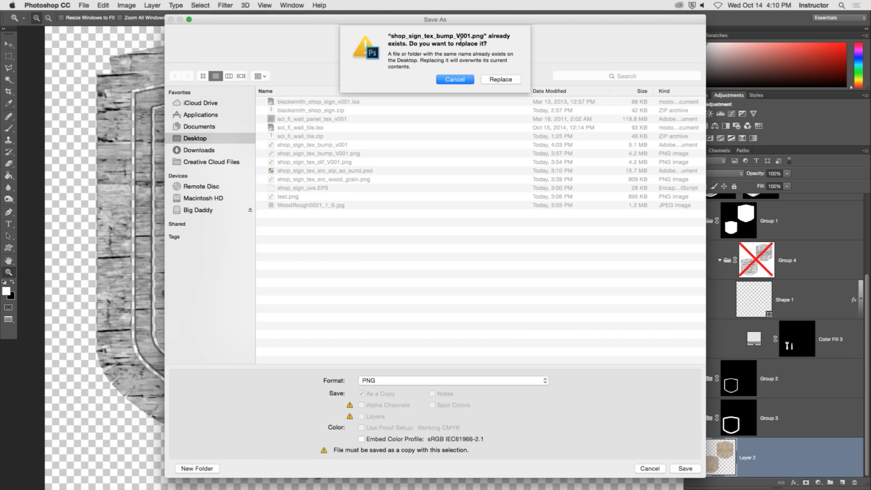
click(499, 81)
click(465, 148)
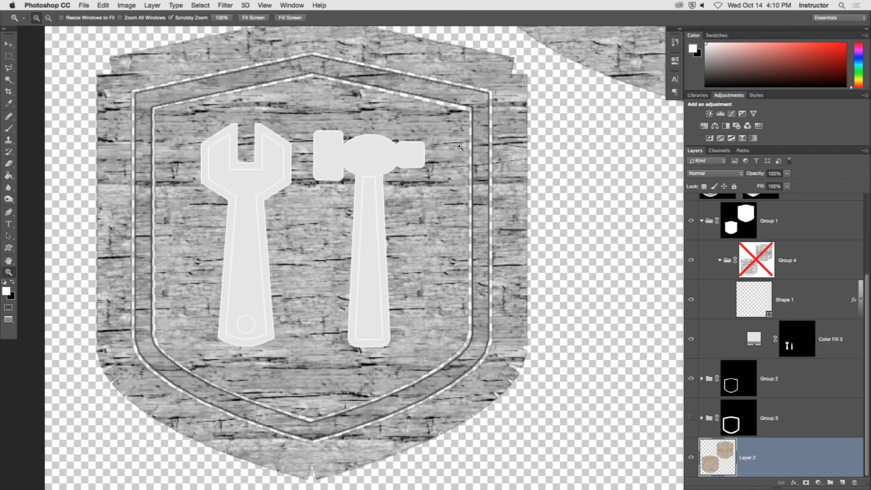
Switch to modo and reload the changed bump image.
mouse_move(561, 485)
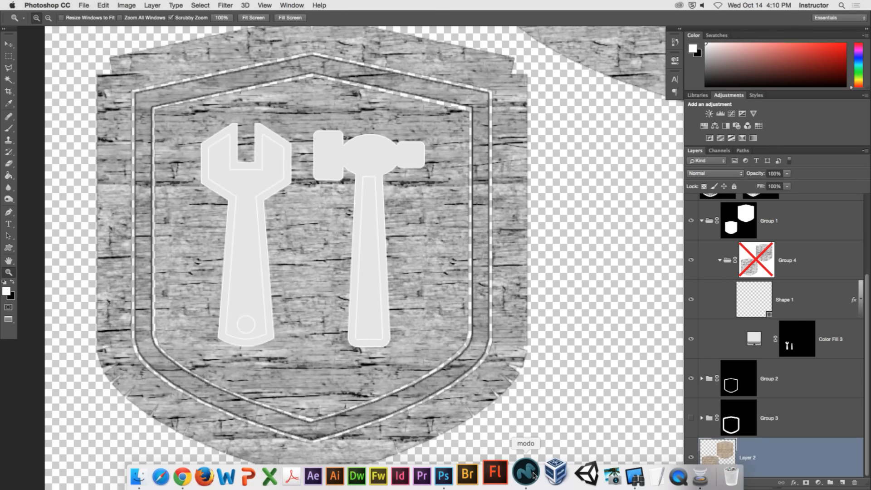
click(526, 473)
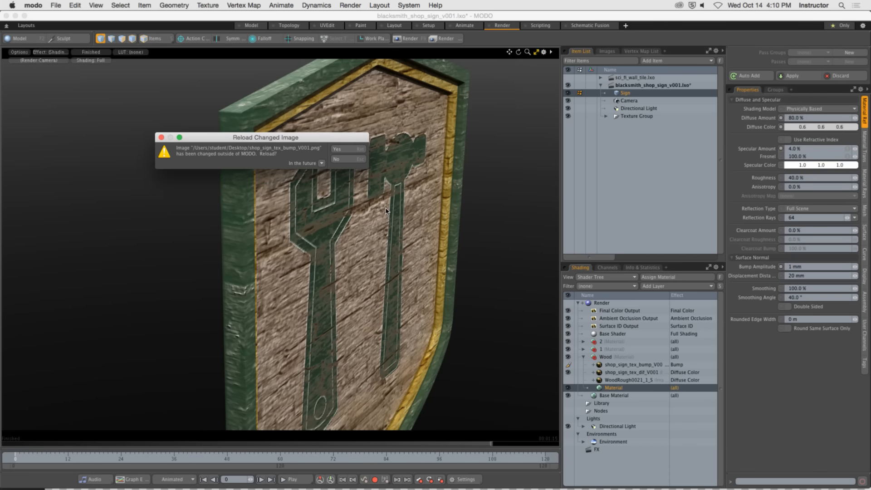
click(358, 151)
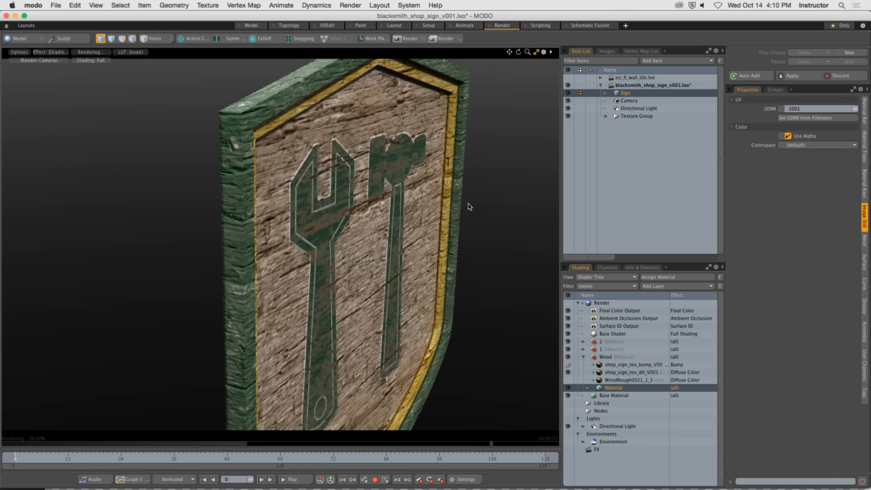
Examine the updated bump on the sign from several angles, comparing the surface with the bump layer off and on.
alt+drag(468, 204, 447, 197)
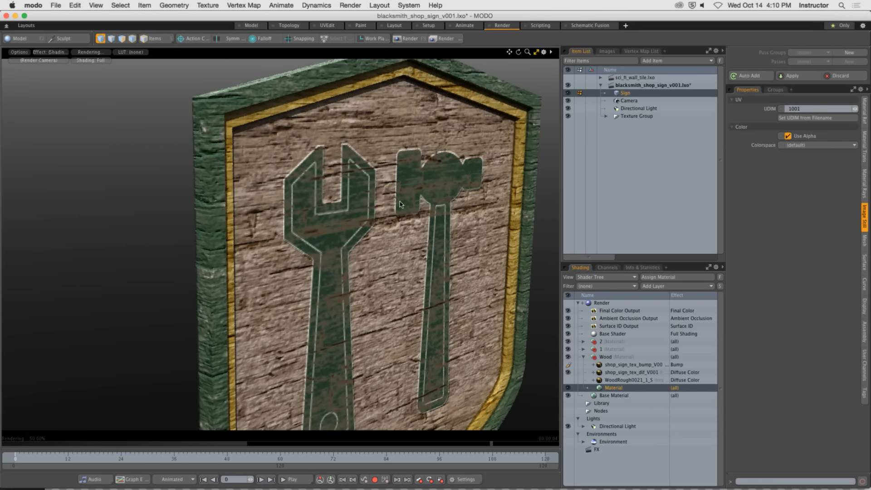
alt+drag(429, 210, 222, 196)
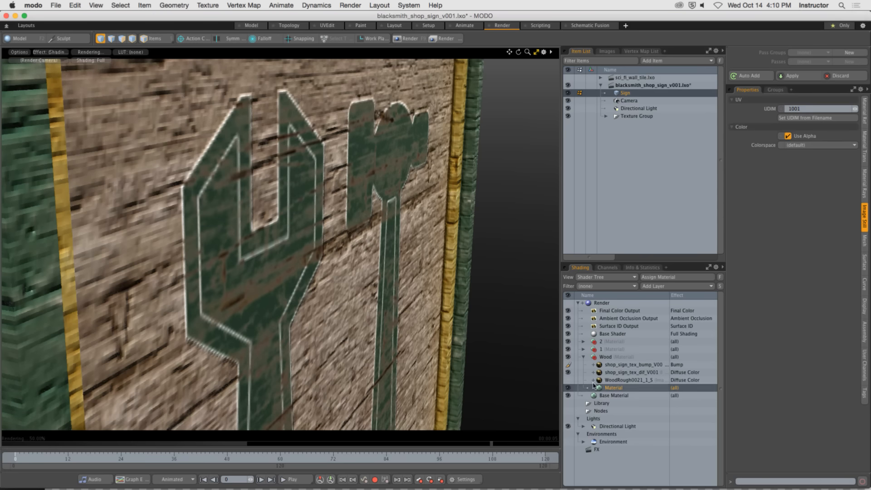
click(568, 365)
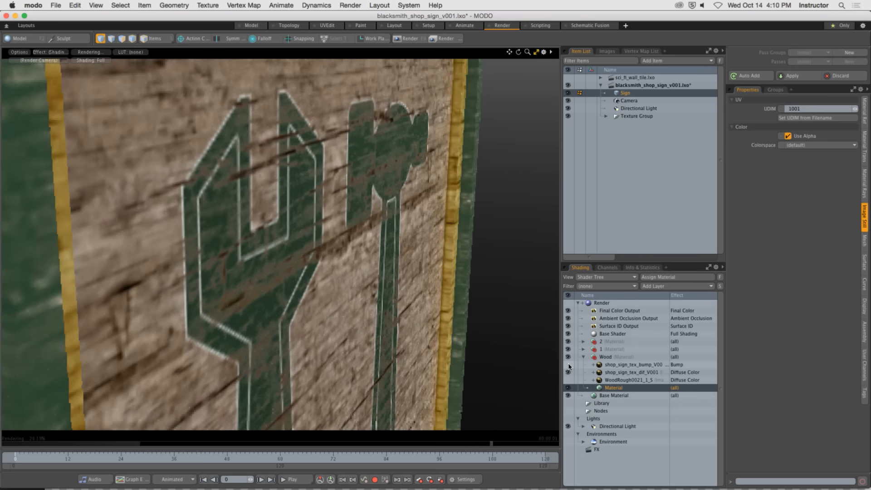
click(568, 364)
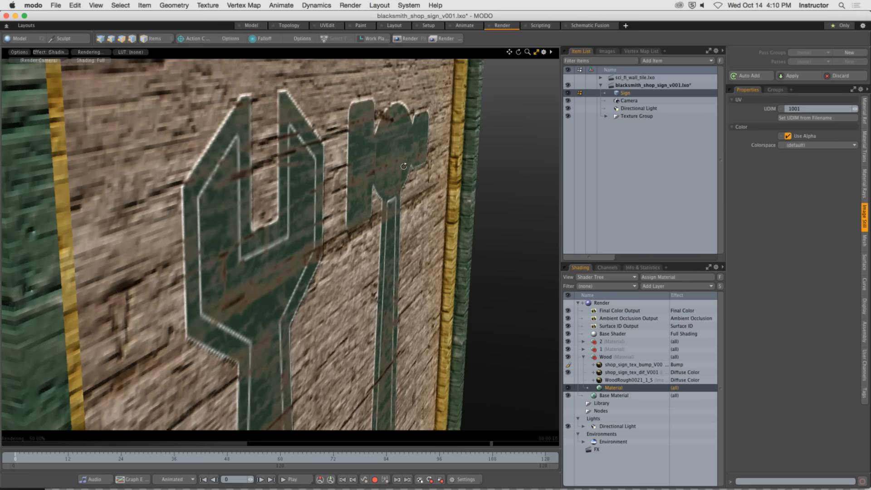
alt+drag(335, 143, 251, 127)
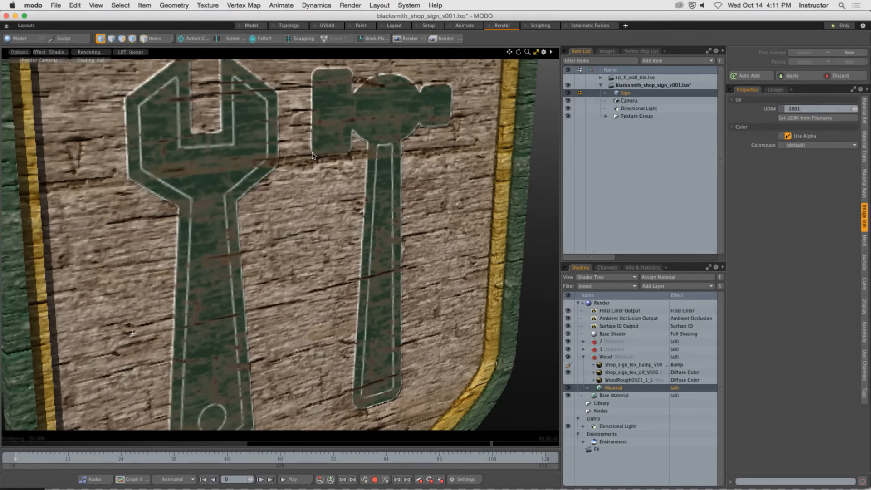
ctrl+alt+drag(365, 129, 275, 156)
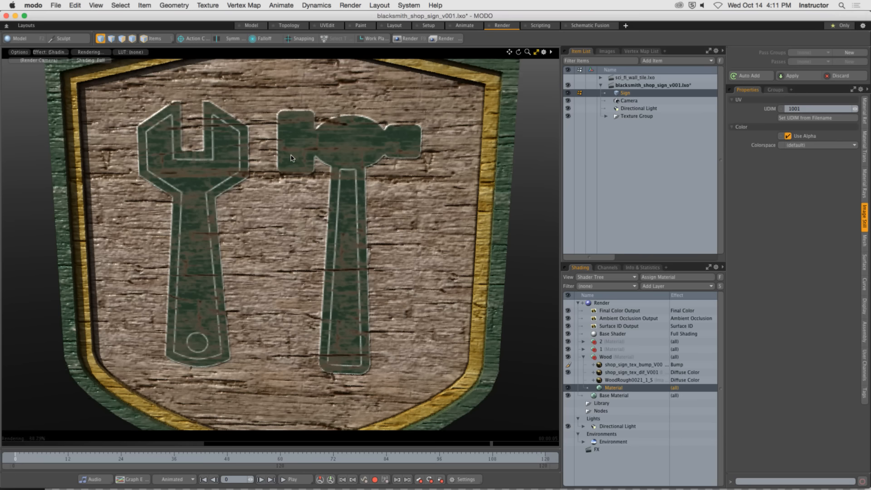
alt+drag(294, 160, 310, 218)
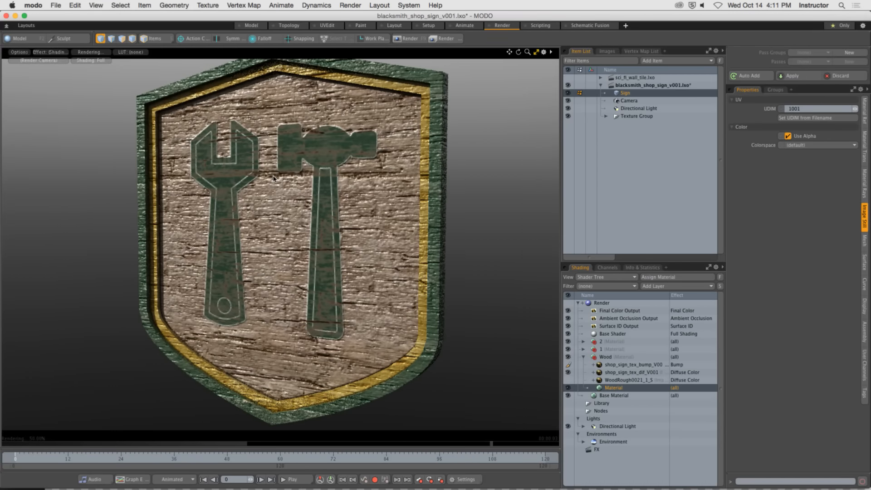
Raise the Low Value of the Wood group's bump texture layer to 31%.
click(644, 365)
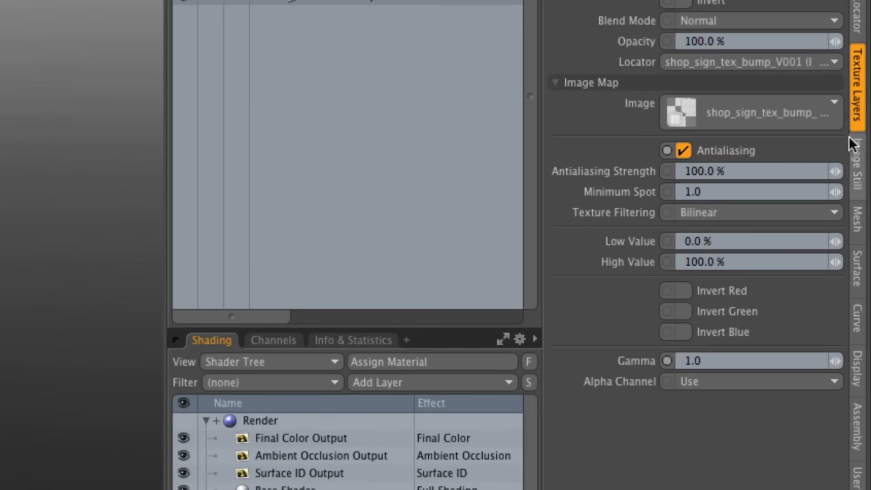
click(722, 242)
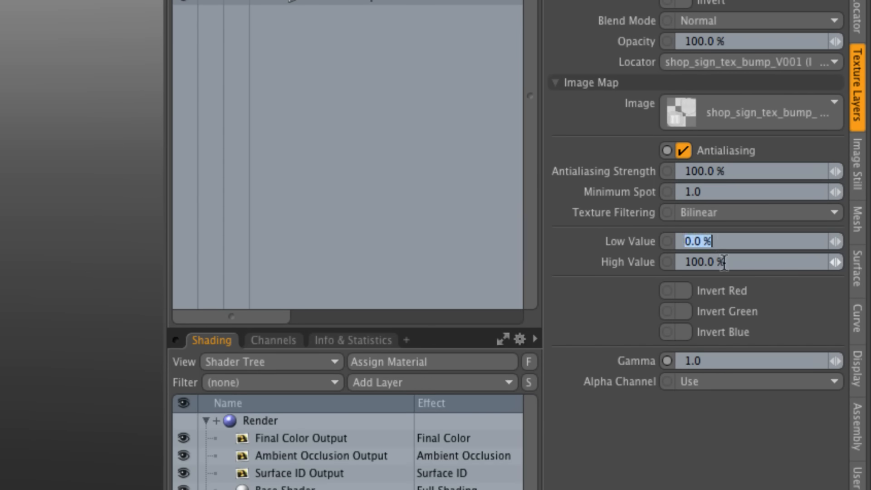
click(724, 262)
click(725, 241)
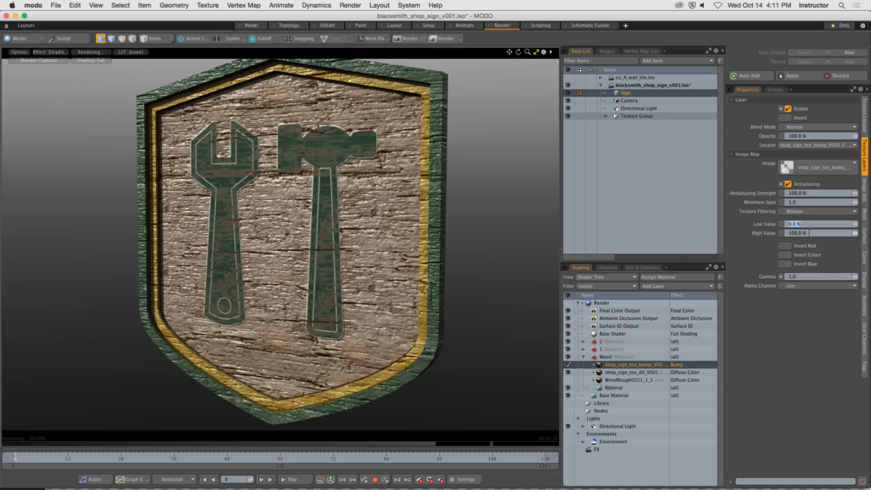
text(20)
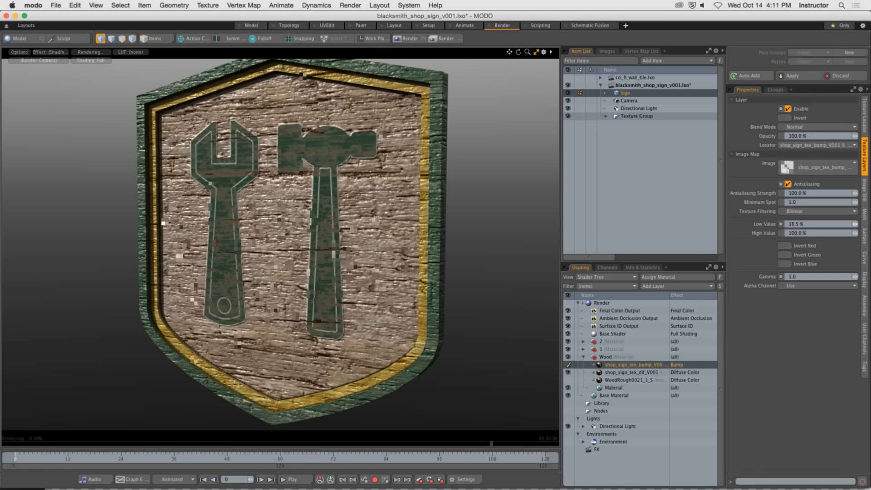
key(Return)
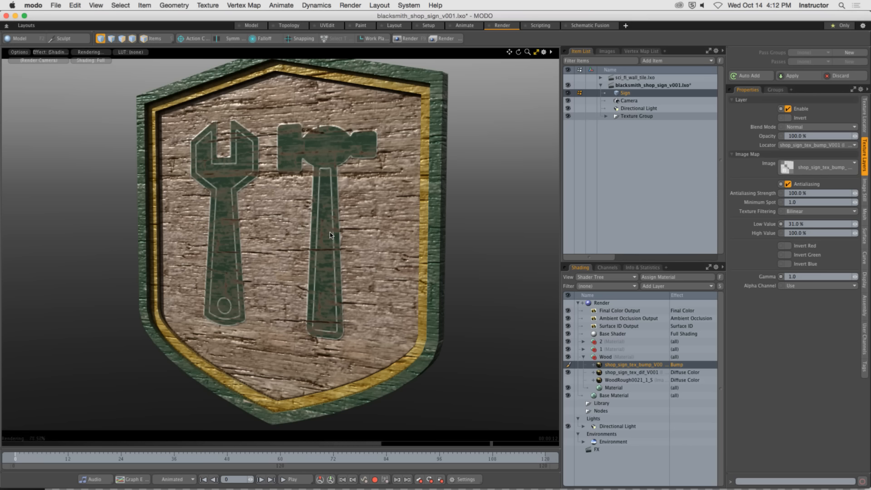
Check the back and front of the sign in the preview, make a full render and close it.
alt+drag(329, 234, 372, 182)
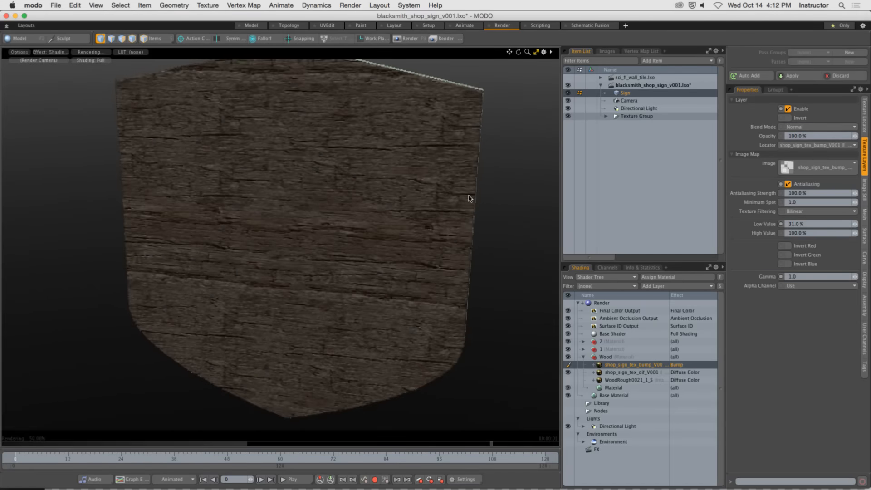
alt+drag(476, 194, 324, 201)
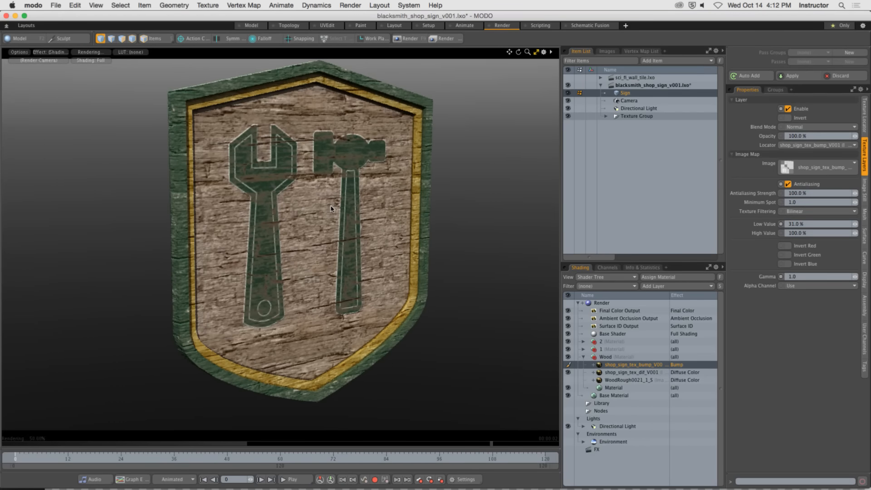
click(397, 39)
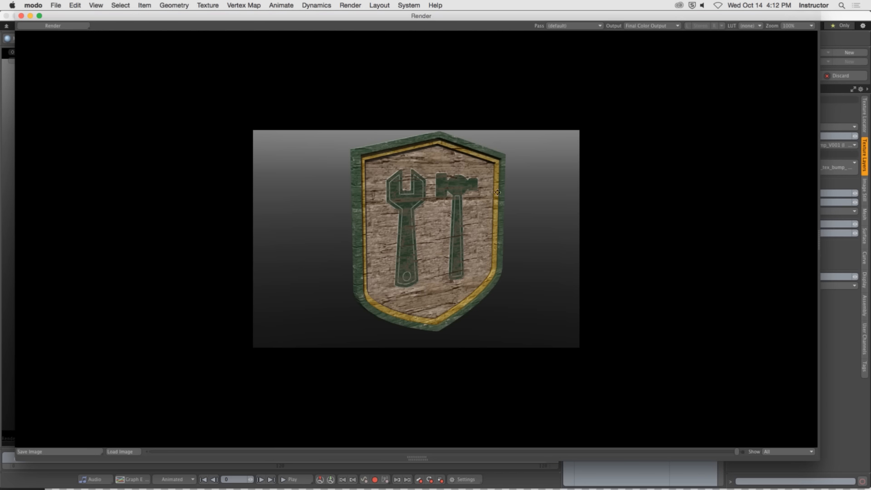
click(19, 15)
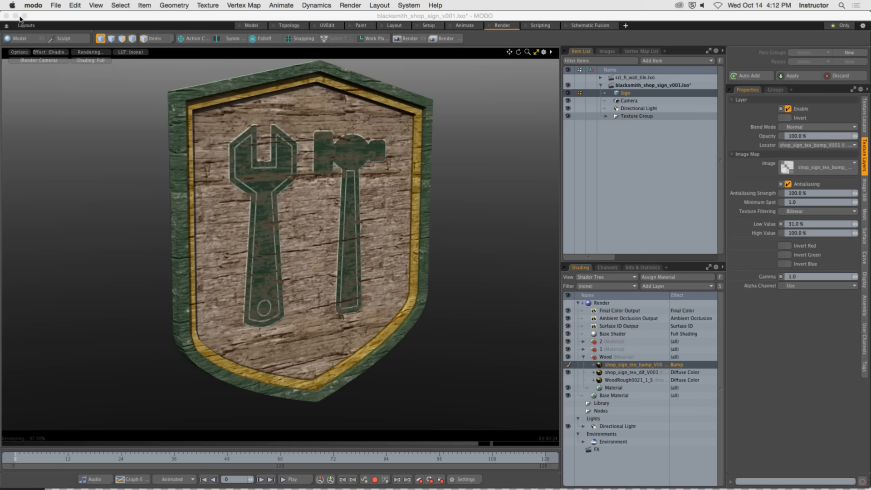
Set the Wood material's Bump Amplitude to 5 mm and render the sign.
click(613, 388)
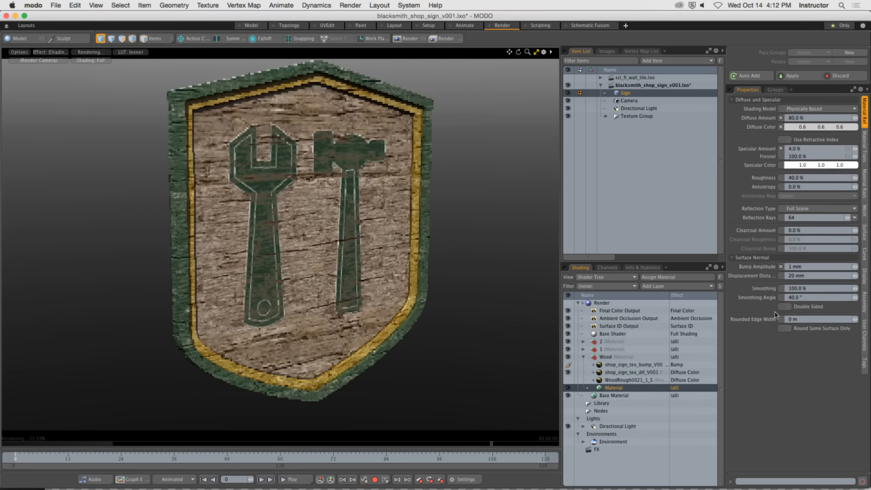
click(813, 266)
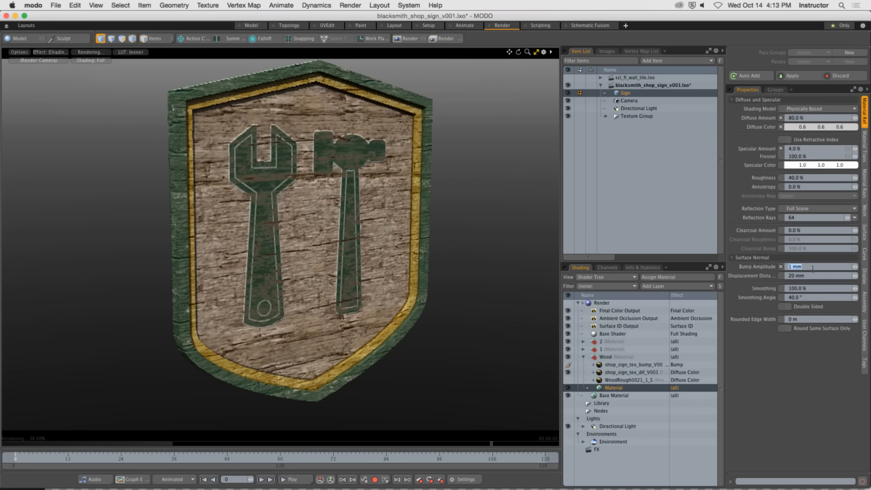
text(5 m)
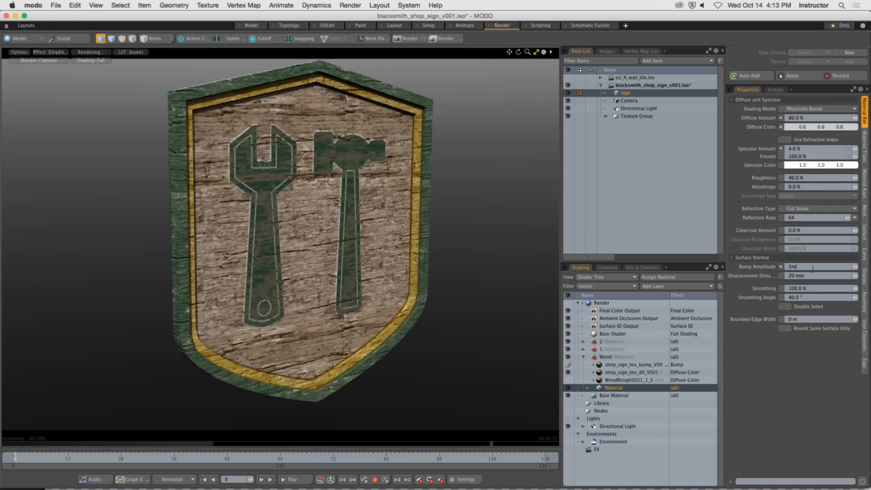
text(m)
key(Return)
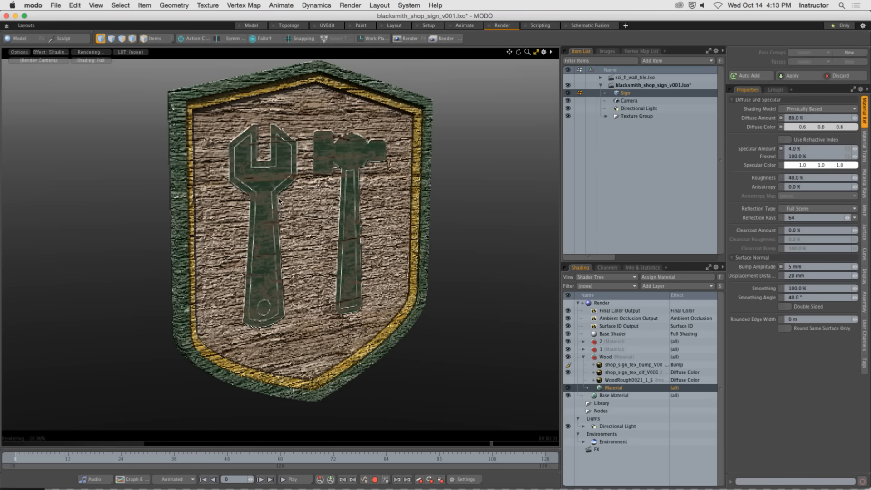
click(409, 38)
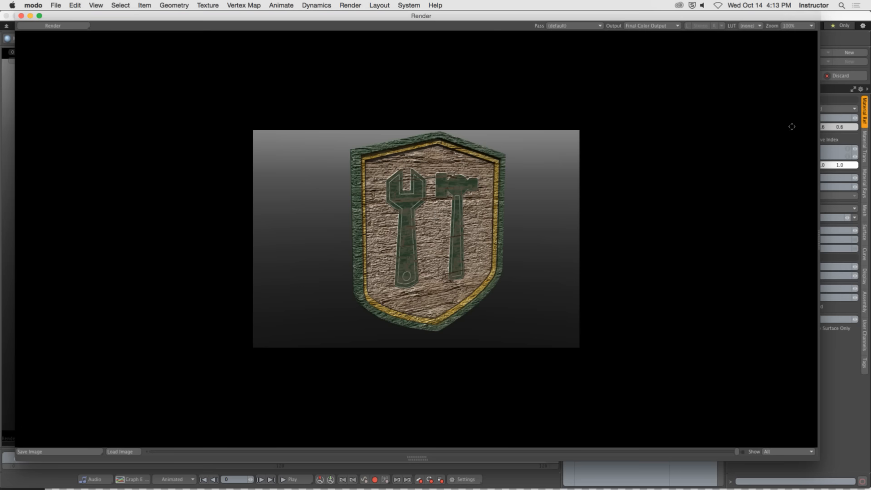
Set the Wood material's Bump Amplitude to 2.5 mm and render the sign again.
drag(751, 16, 641, 16)
click(815, 268)
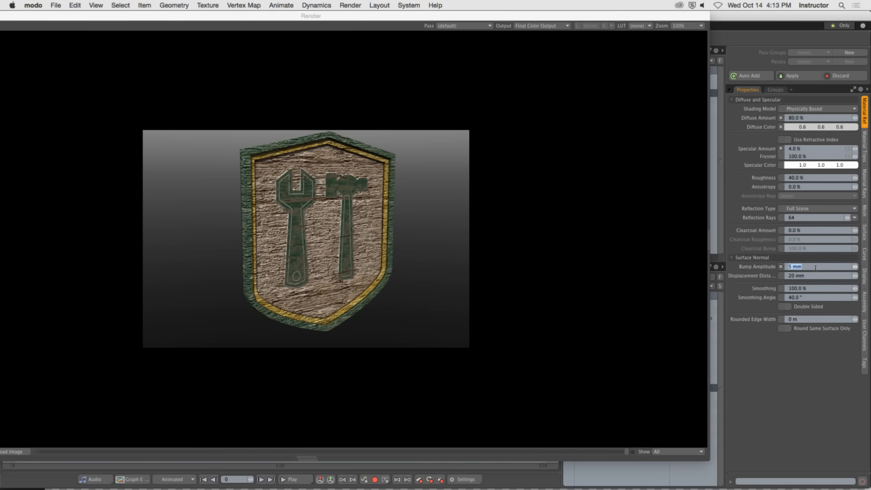
text(2.)
drag(6, 16, 75, 15)
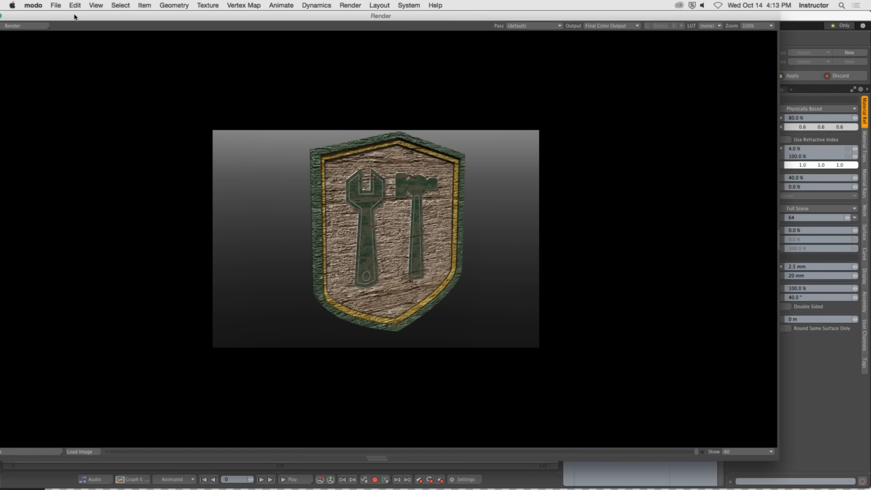
click(31, 25)
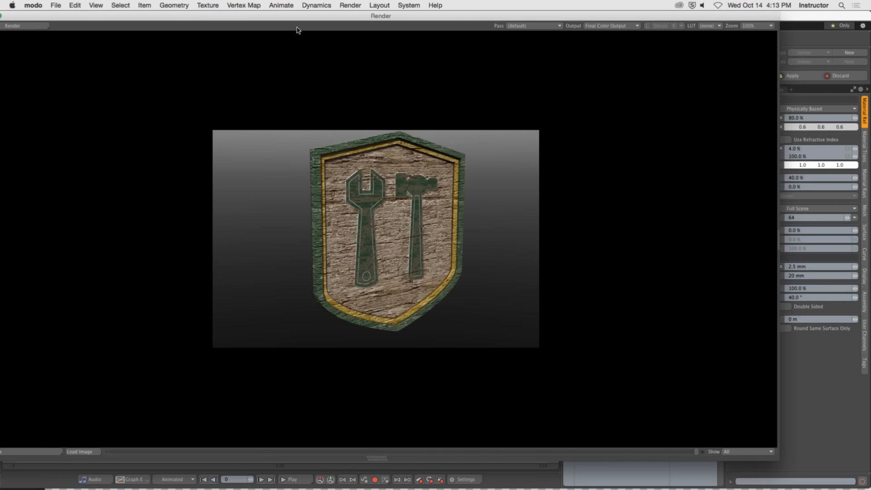
Reveal the strip of previous renders below the render image for comparing the bump settings.
drag(271, 16, 297, 8)
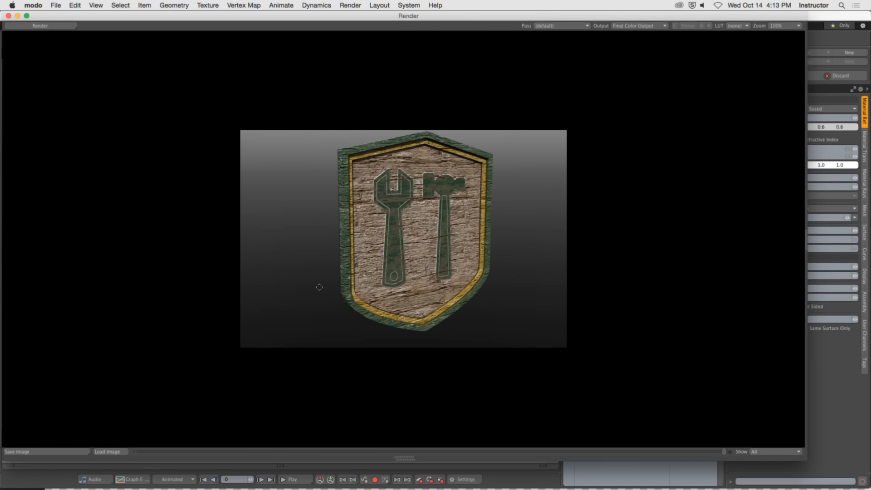
click(404, 455)
drag(405, 455, 424, 357)
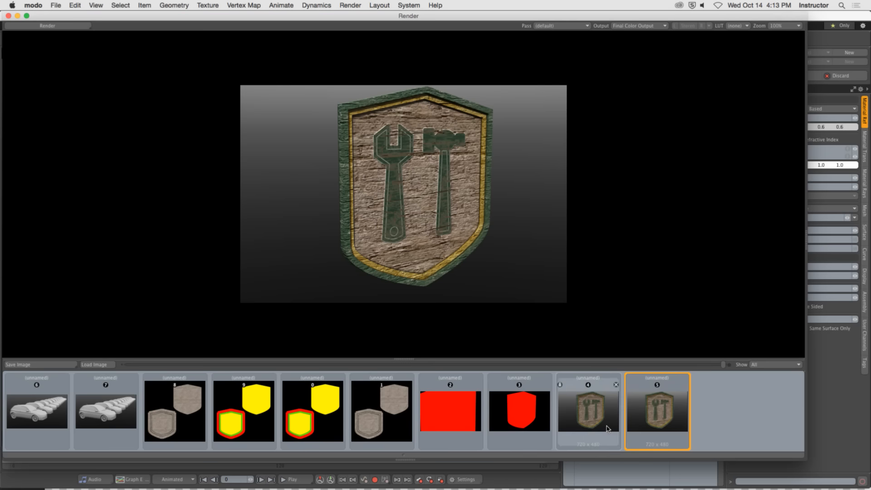
Switch between the two latest sign renders to compare the 5 mm and 2.5 mm bump settings.
click(592, 427)
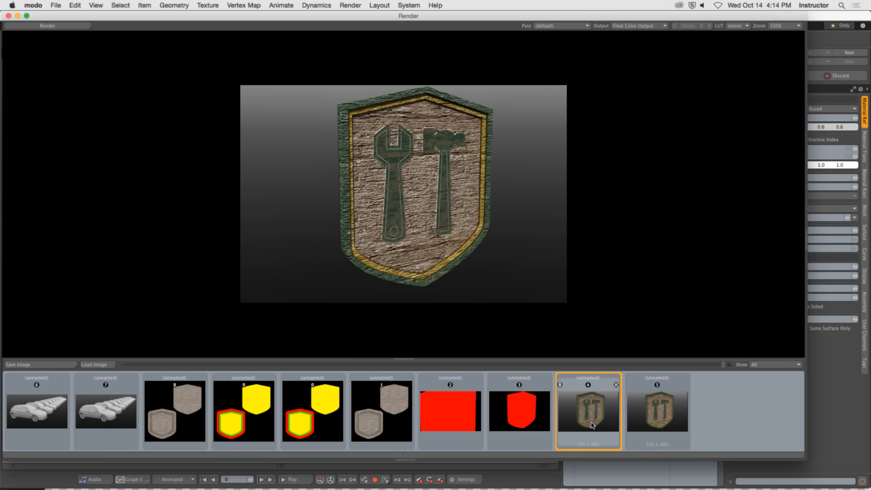
click(648, 422)
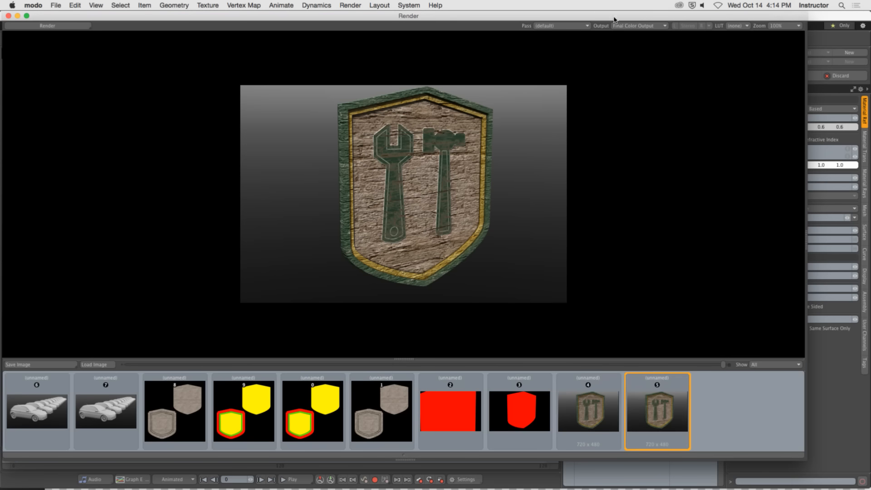
Set the Wood material's Bump Amplitude to 1 mm and render the sign again.
drag(615, 20, 390, 19)
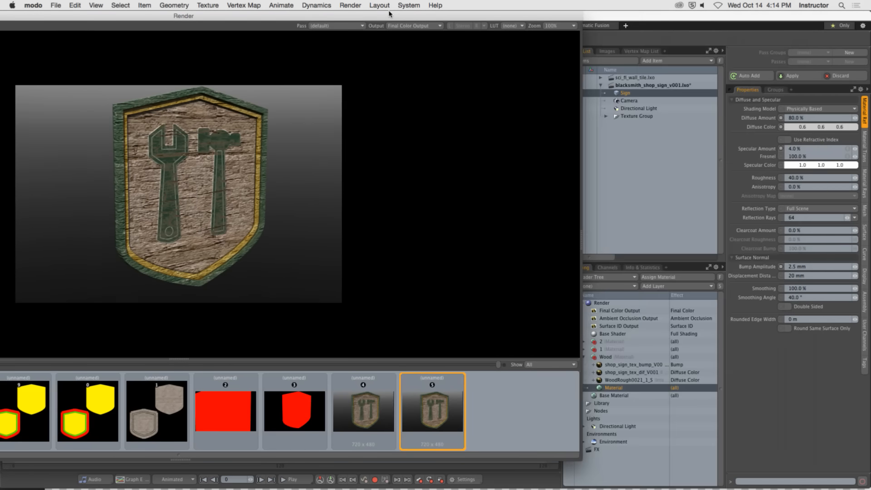
click(811, 267)
key(super+a)
text(1mm)
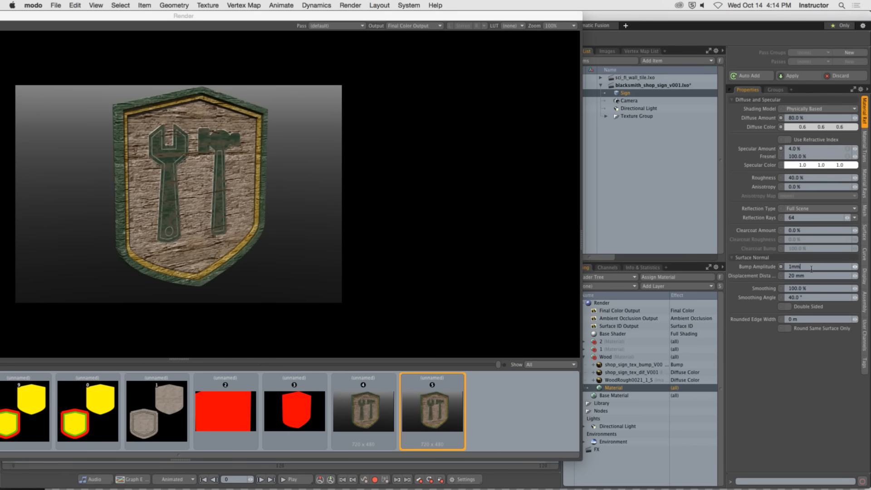
drag(192, 16, 406, 8)
click(62, 25)
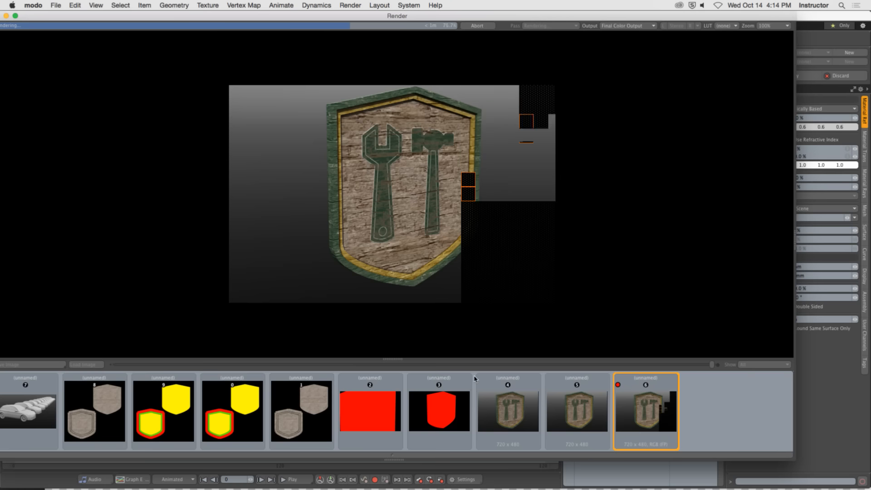
Switch back and forth between the 2.5 mm and 1 mm bump renders to compare their surface relief.
click(589, 418)
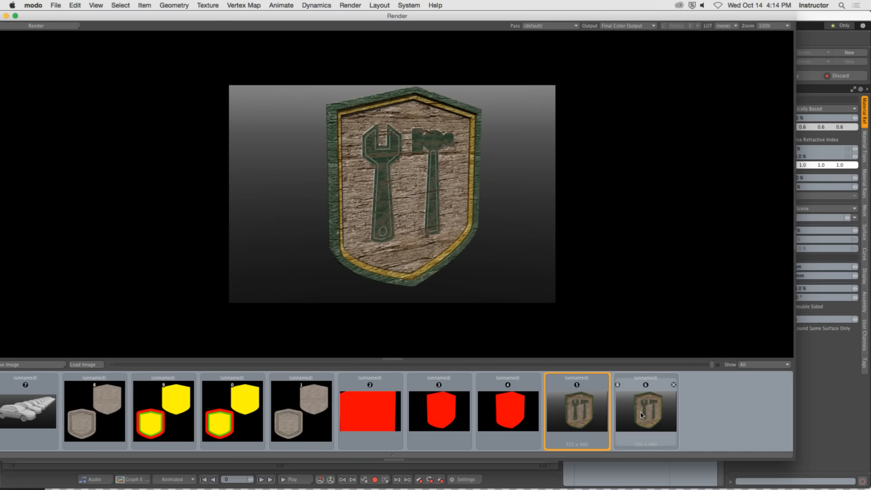
click(640, 415)
click(572, 408)
click(641, 413)
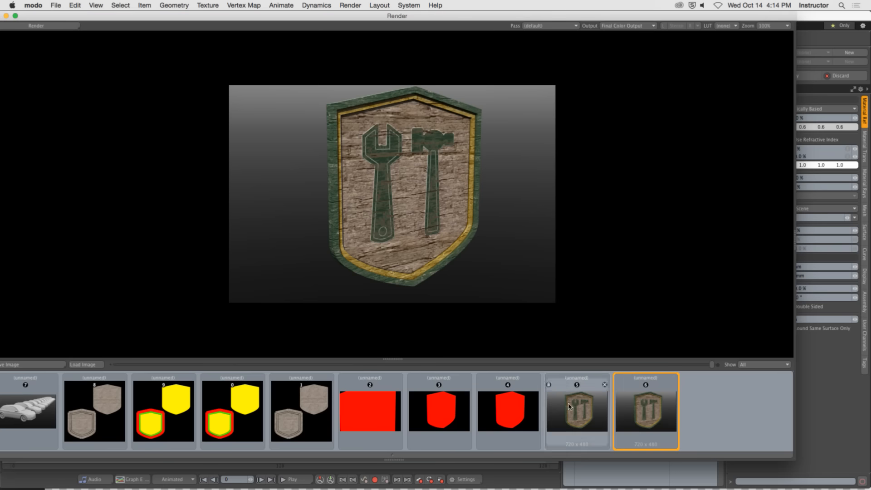
Enlarge the area of previous renders, compare the last two sign renders once more and close the render window.
drag(396, 358, 393, 284)
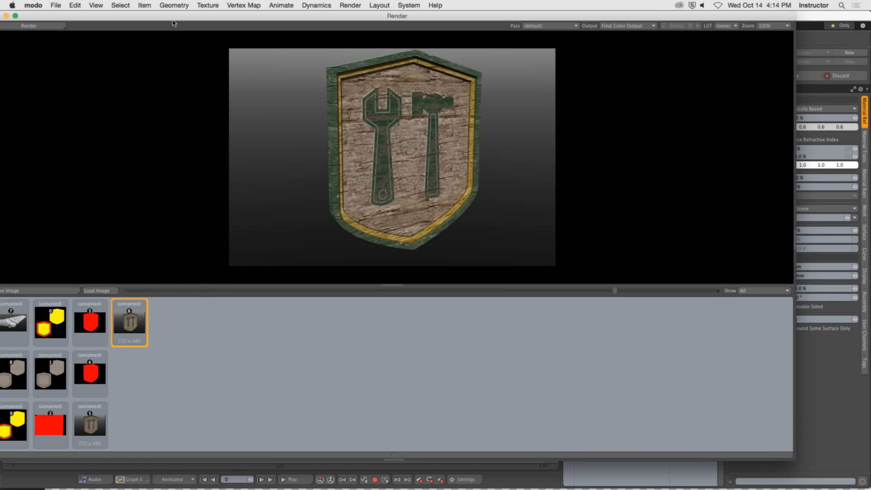
mouse_move(225, 15)
mouse_down()
mouse_move(244, 33)
mouse_move(236, 7)
mouse_up()
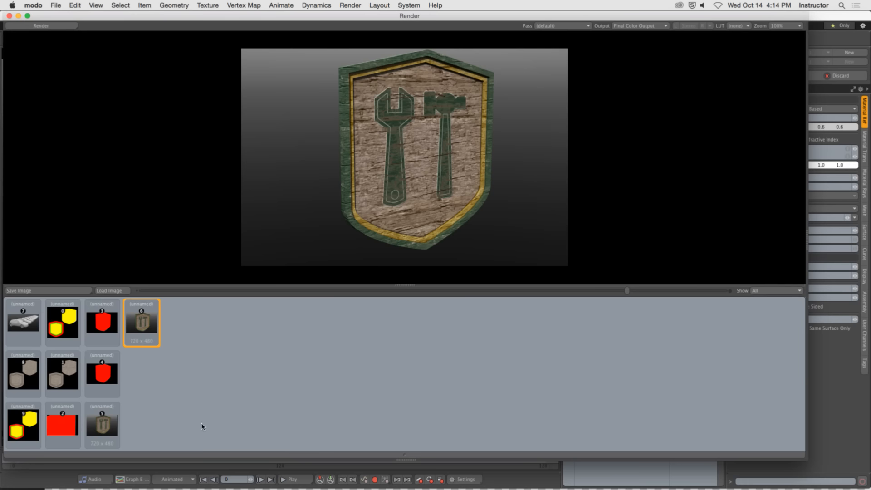
mouse_move(150, 323)
click(107, 426)
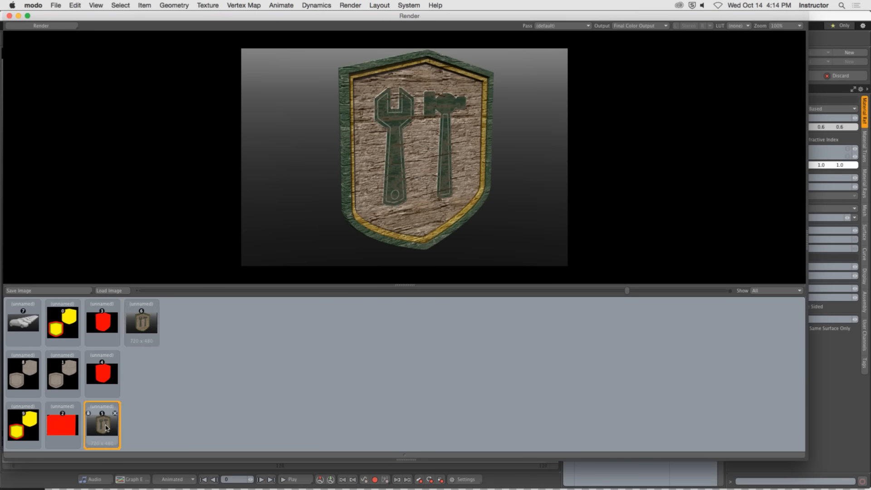
click(139, 330)
click(104, 418)
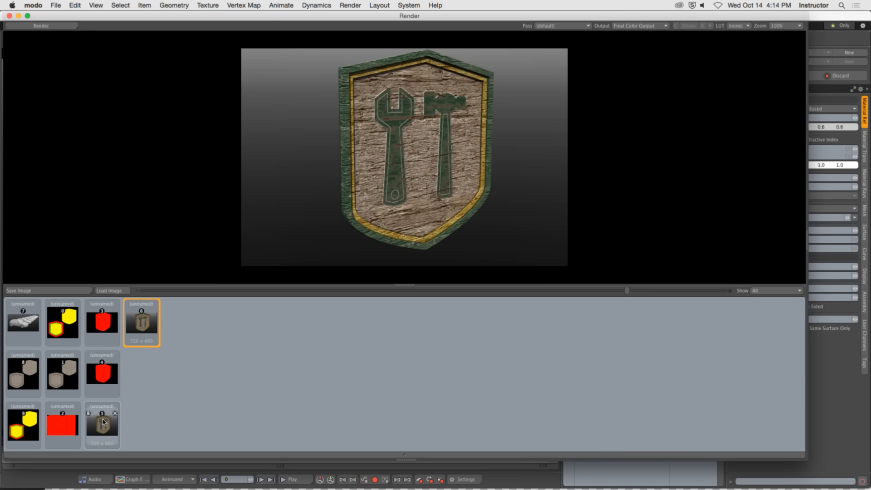
click(151, 322)
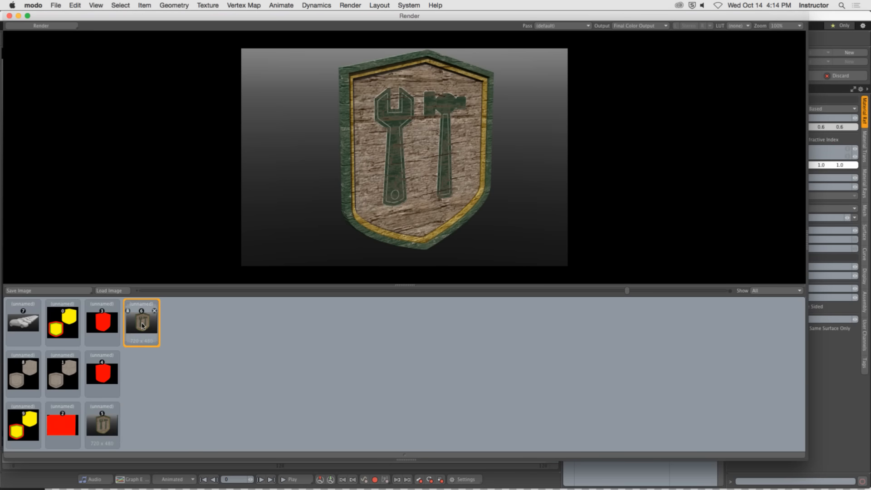
click(9, 16)
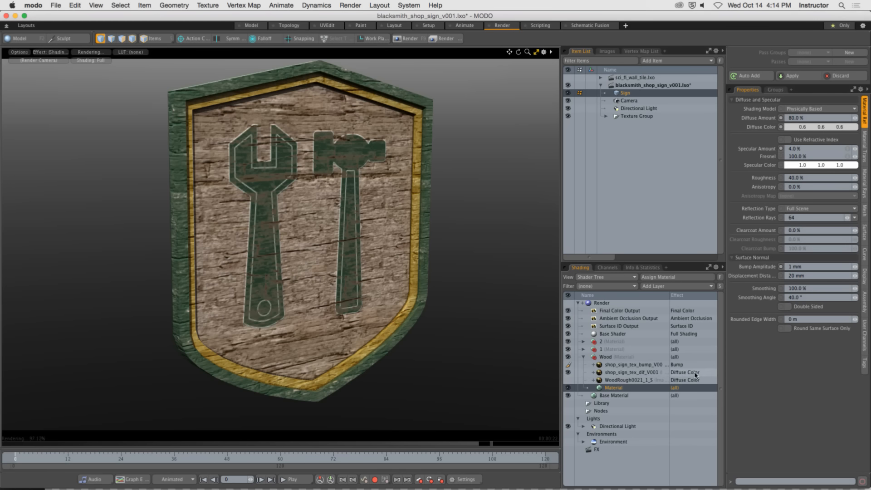
Switch to Photoshop and open the Generate Normal Map filter for Layer 2.
mouse_move(486, 487)
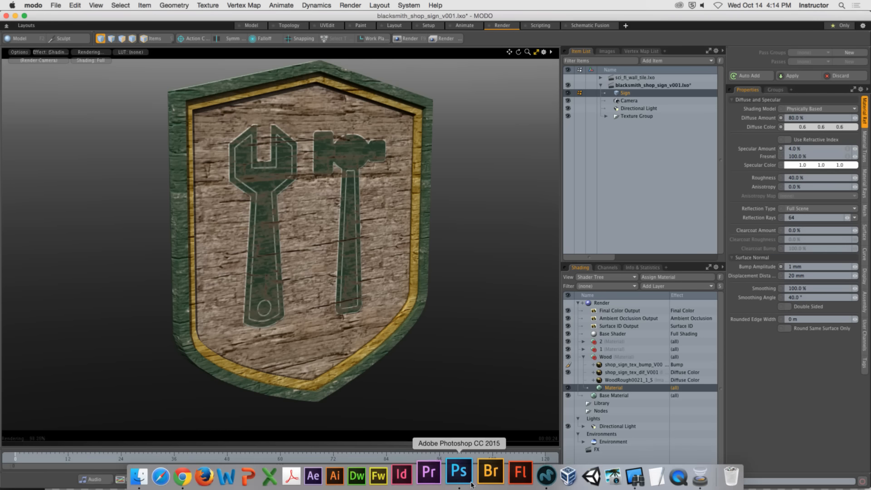
click(458, 474)
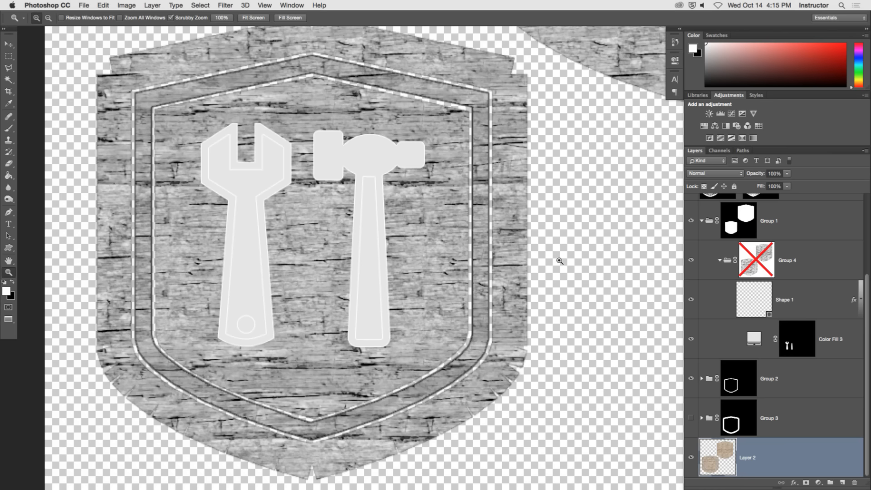
key(super+Tab)
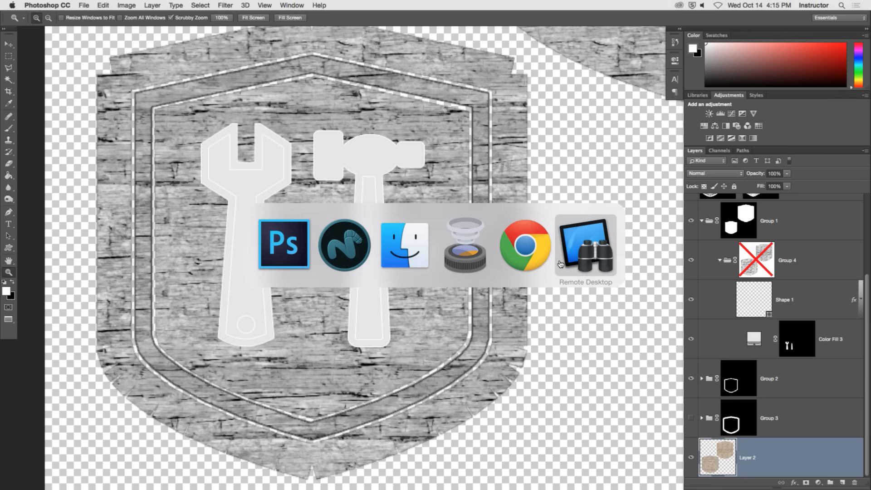
click(261, 254)
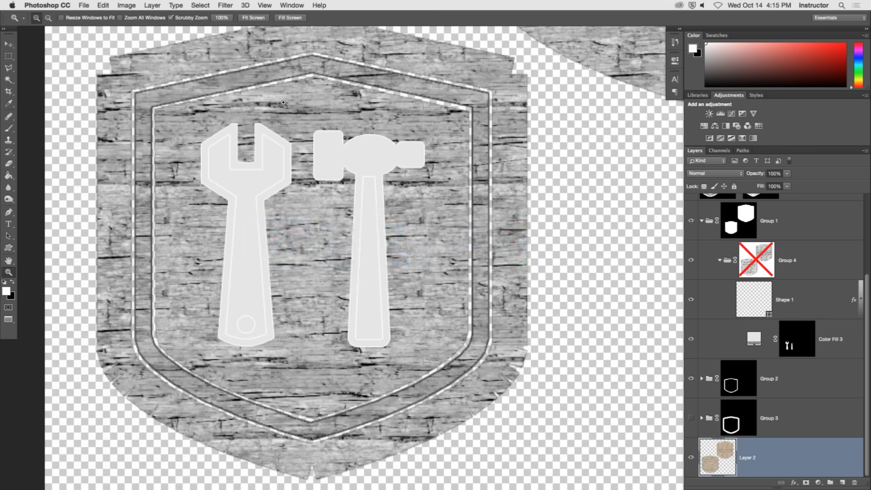
click(226, 5)
mouse_move(247, 5)
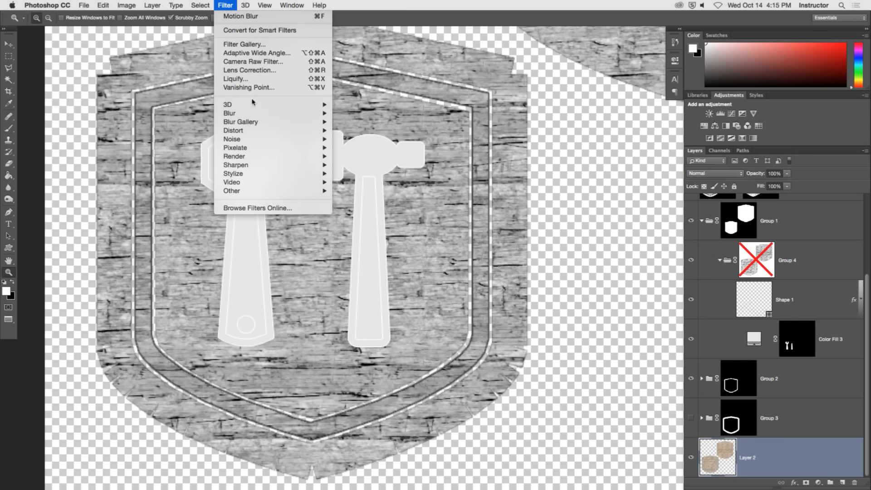
mouse_move(257, 105)
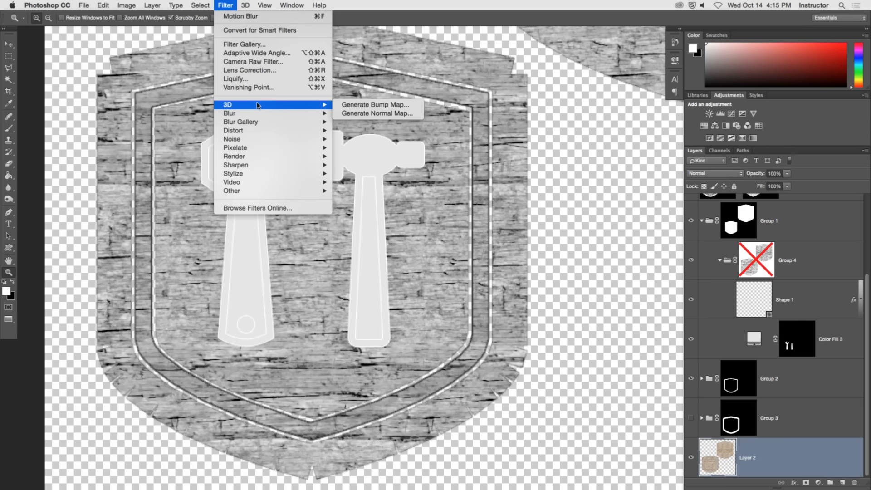
click(382, 114)
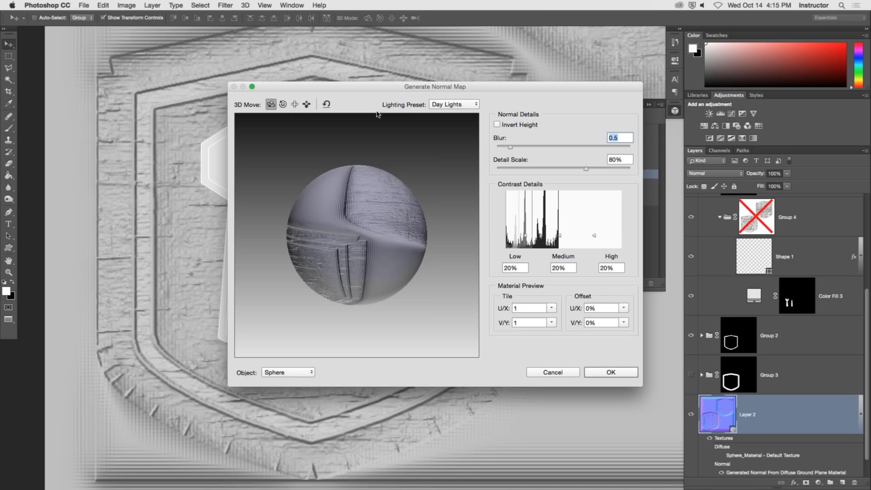
Preview Layer 2's normal map on a rotated sphere and as a Texture Map, and cancel the filter.
drag(393, 91, 441, 86)
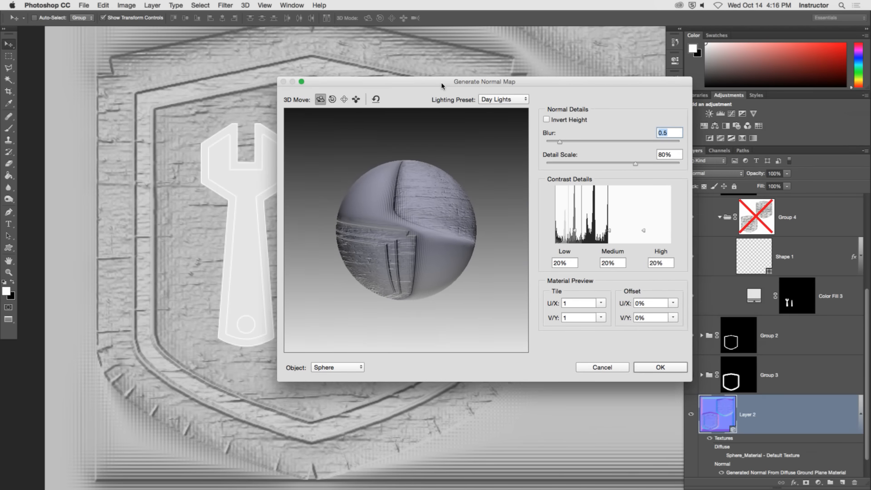
drag(474, 194, 427, 224)
click(516, 102)
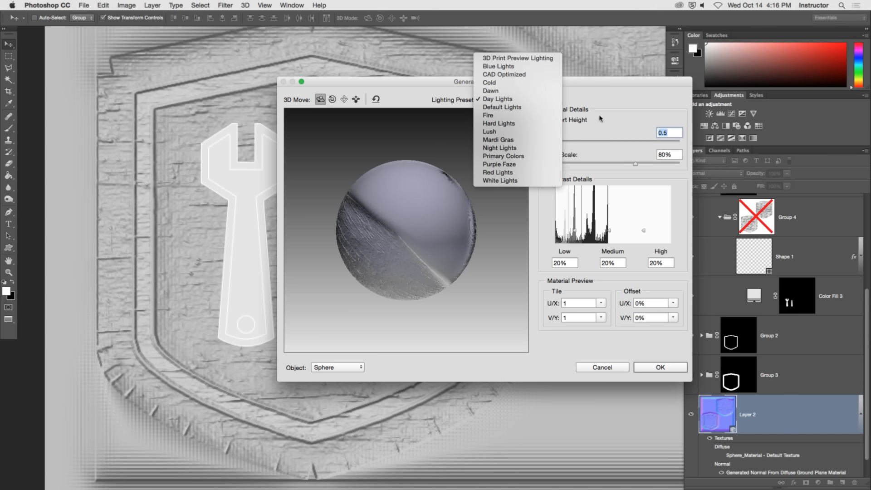
click(521, 99)
click(338, 368)
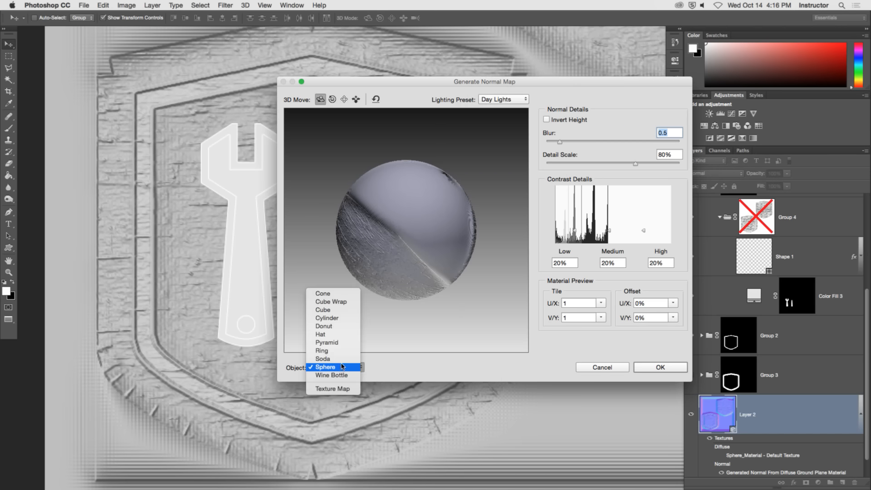
click(540, 328)
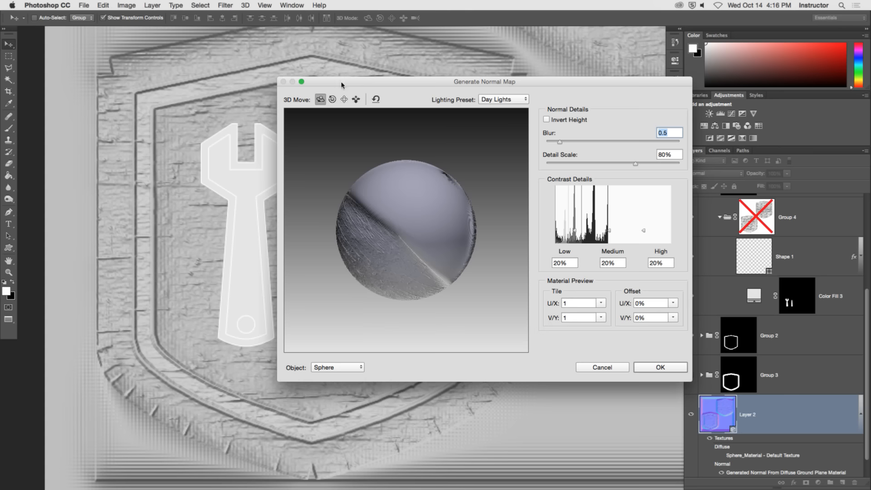
drag(341, 84, 431, 89)
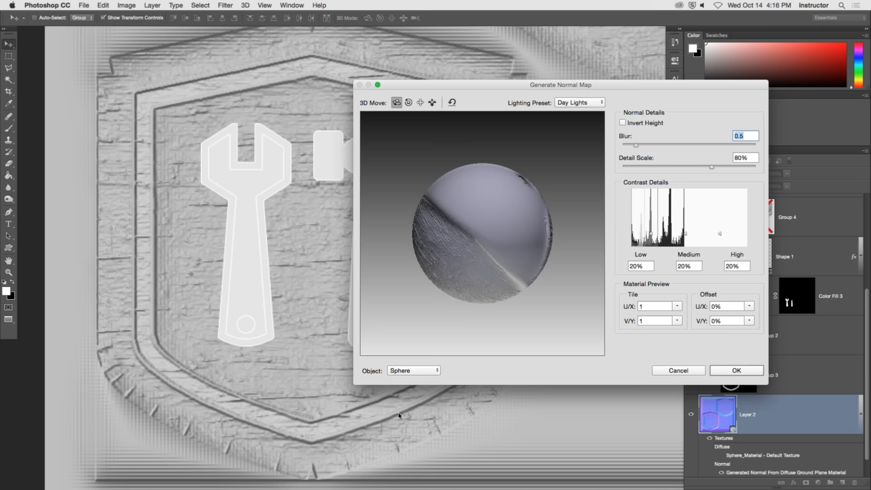
click(431, 371)
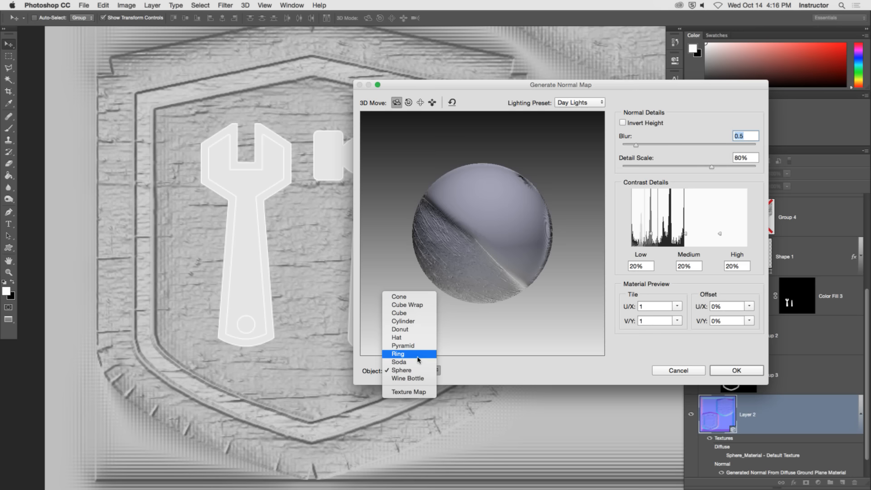
click(398, 391)
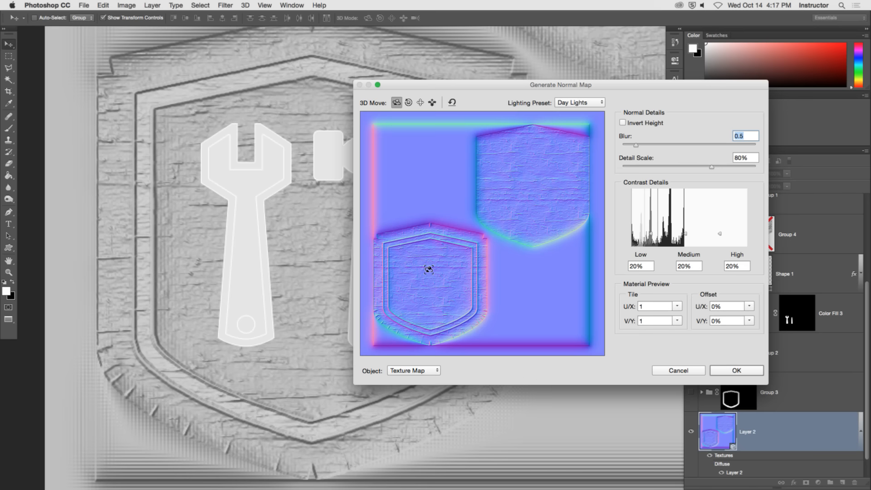
click(702, 372)
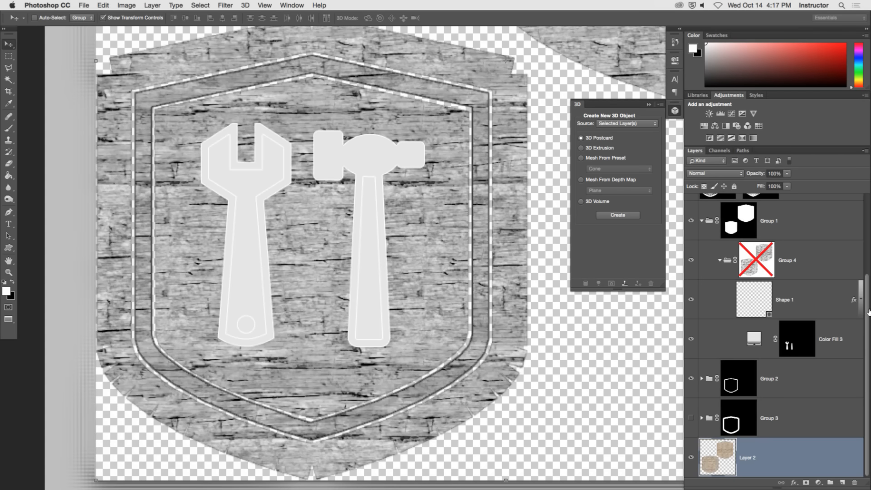
Show the Ambient Occlusion Output layer to examine its effect on the bump map, and hide it again.
drag(868, 312, 868, 238)
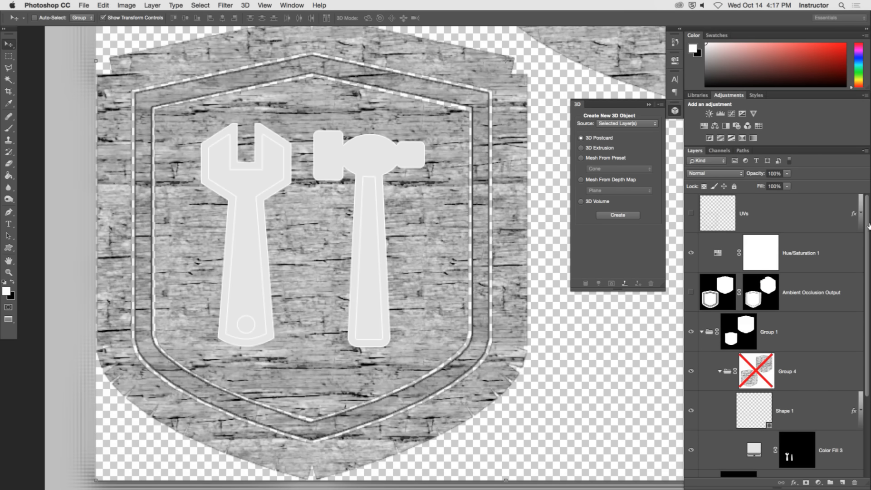
click(676, 112)
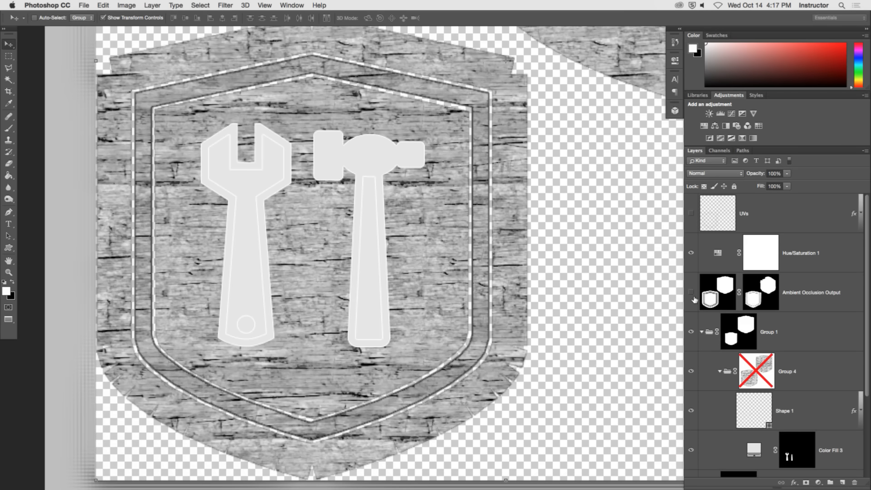
click(691, 292)
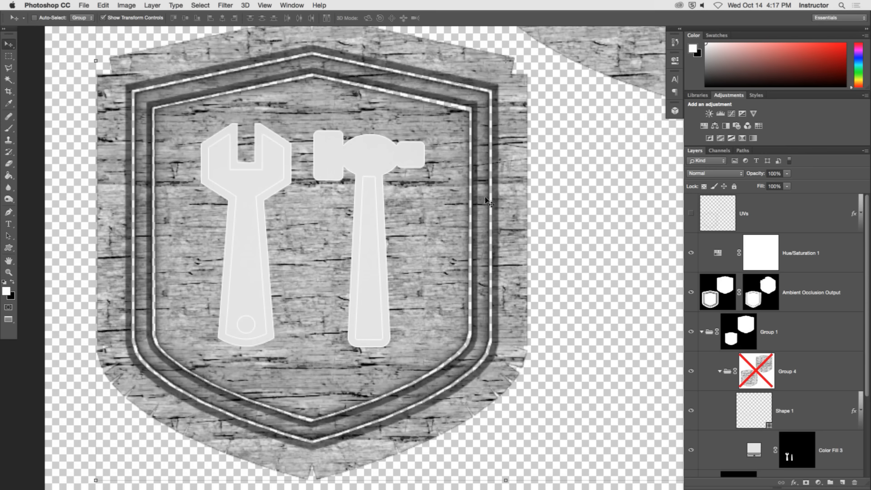
click(691, 292)
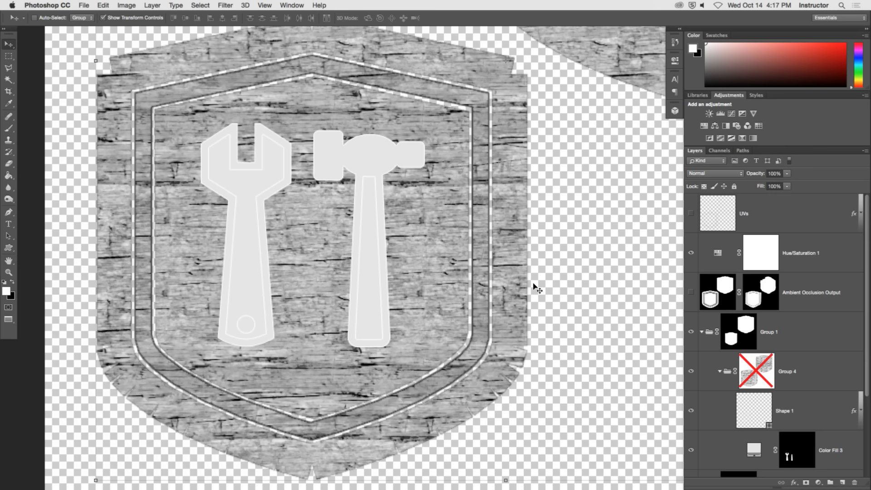
Switch to Chrome and bring up the Blacksmith Shop Sign homework page to review the assignment.
key(super+Tab)
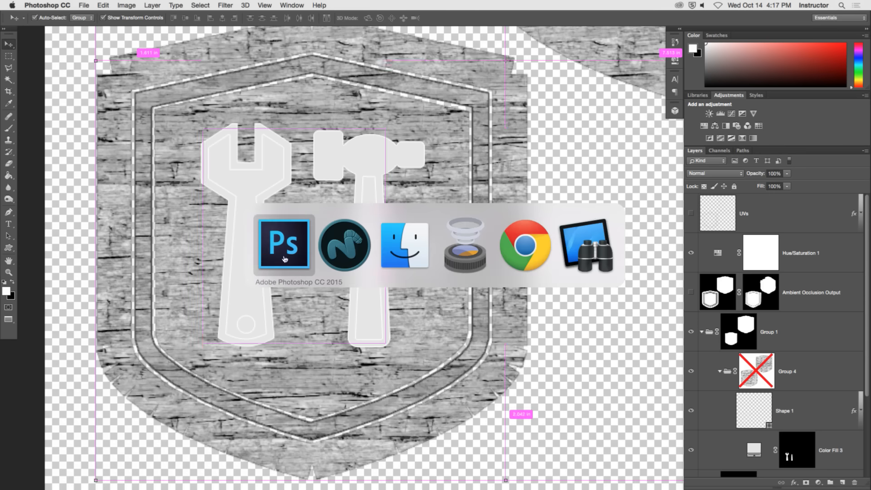
click(522, 257)
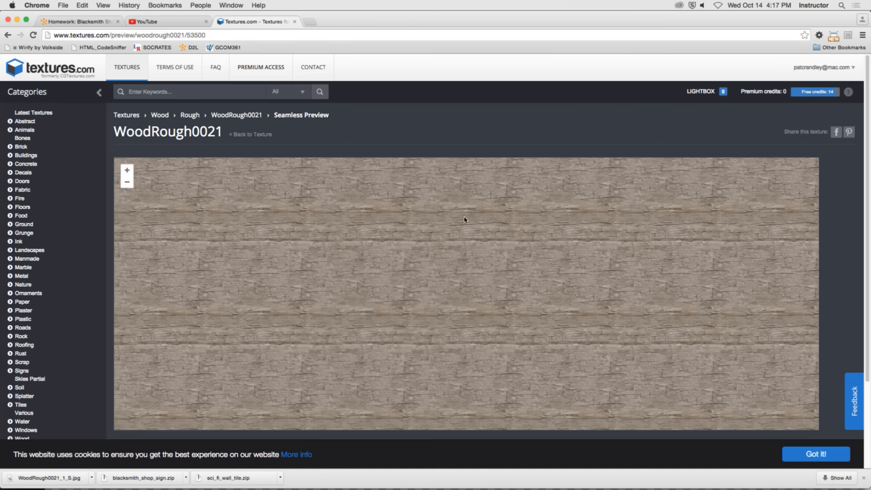
click(73, 22)
scroll(243, 217, up, 10)
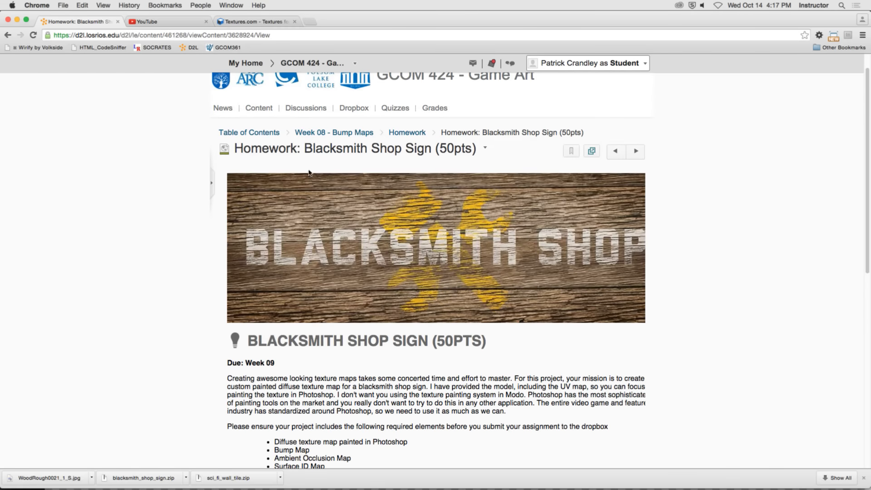
Open the Week 08 - Bump Maps overview to check its homework and laboratory topics, and reopen the Blacksmith Shop Sign homework page.
click(355, 134)
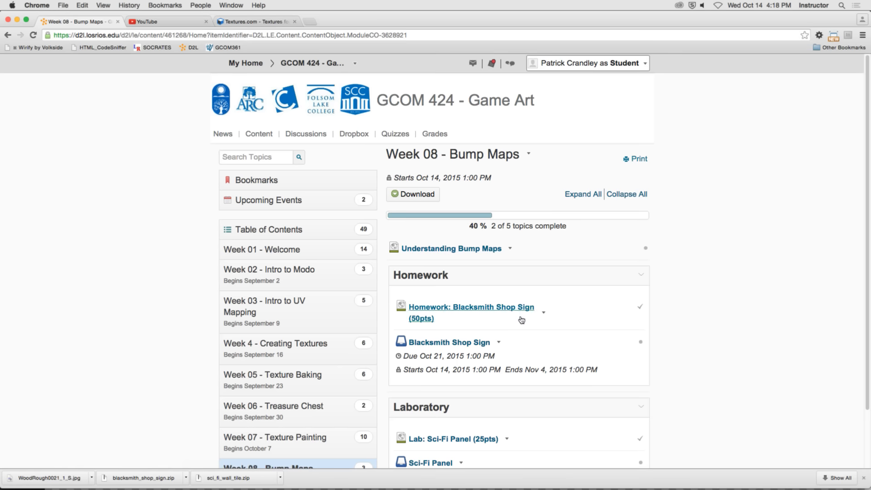
scroll(549, 351, down, 3)
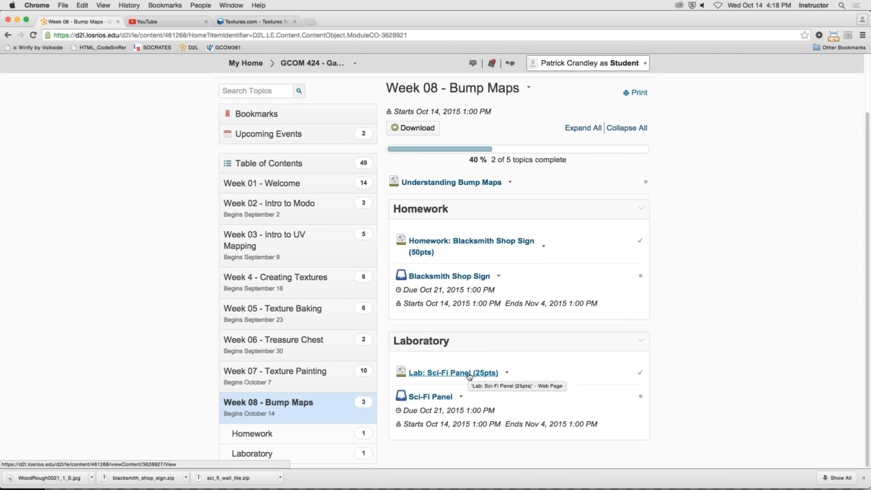
click(463, 254)
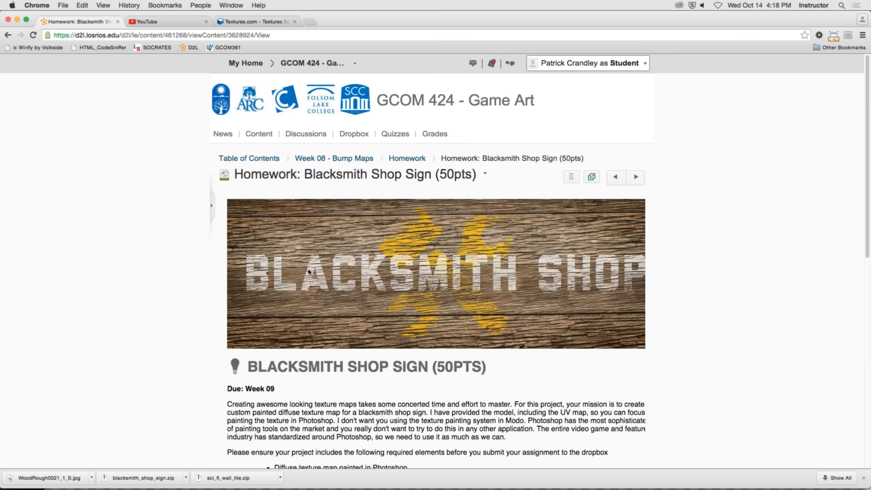
Review the homework's required elements, resources and rubric, and highlight the two file naming conventions under Submission Guidelines.
scroll(144, 266, down, 5)
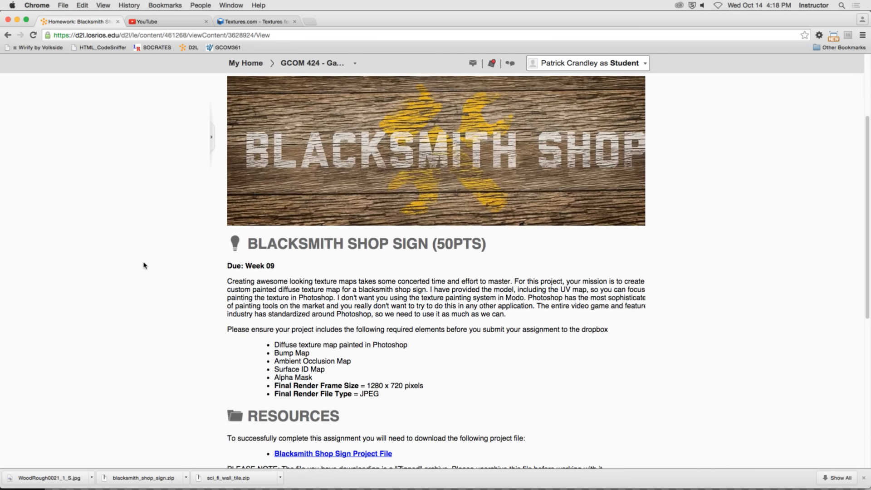
scroll(144, 265, down, 6)
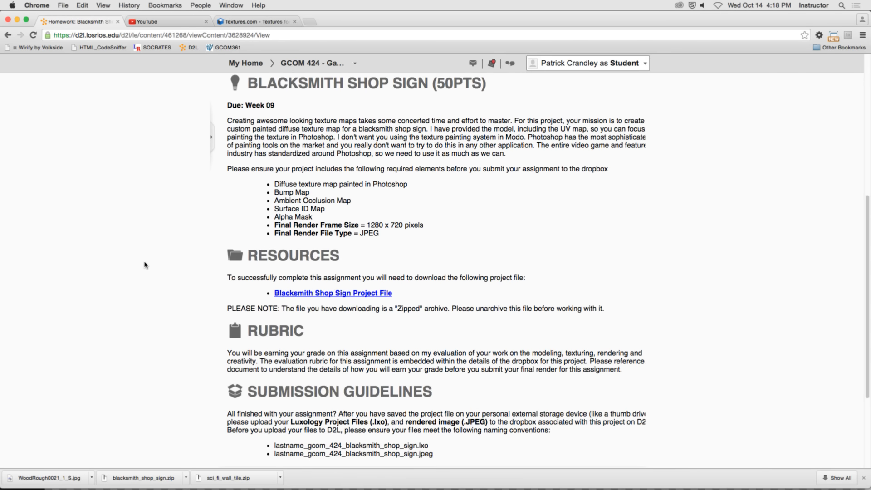
scroll(145, 265, down, 2)
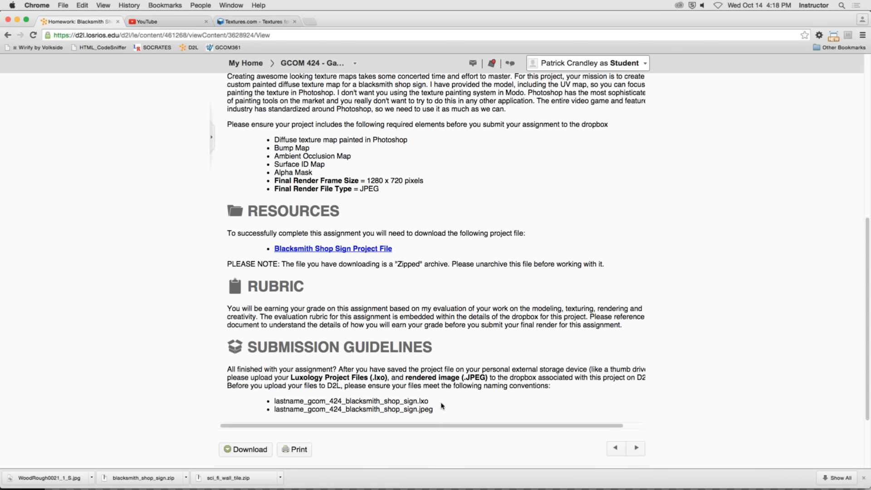
drag(272, 402, 466, 407)
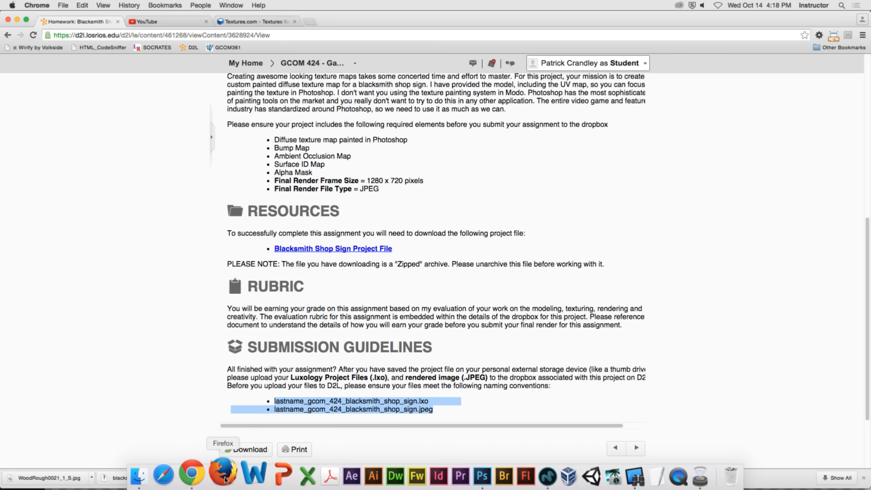
Switch to the YouTube page showing the Live Control Room for the GCOM 424 Week 08 stream.
click(154, 21)
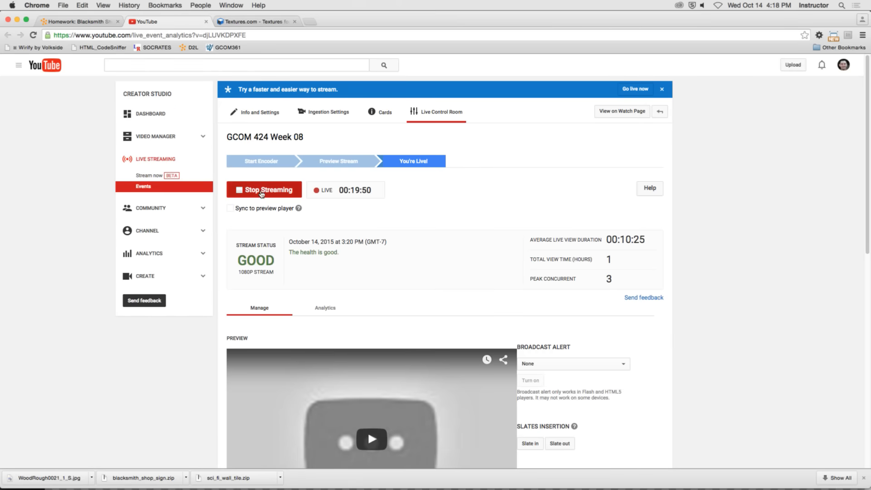